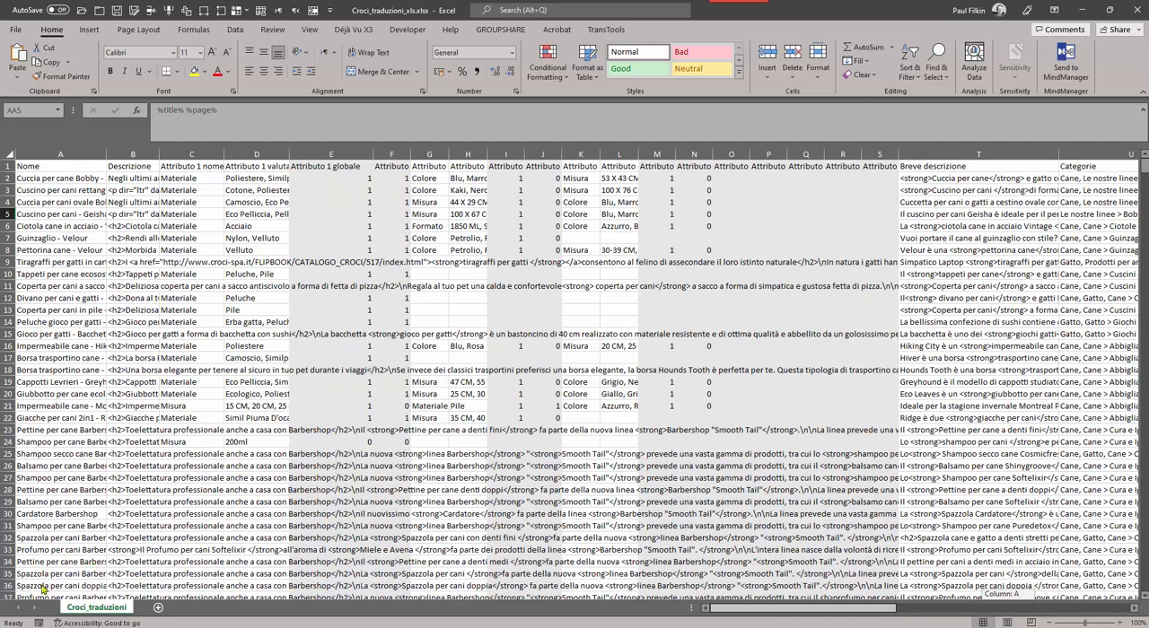
Check the translatable columns in the "Help on 2 Excel files" email in Outlook and hide columns E and F in the Excel workbook.
{"action": "left_click_drag", "start_coordinate": [15, 594], "coordinate": [15, 593]}
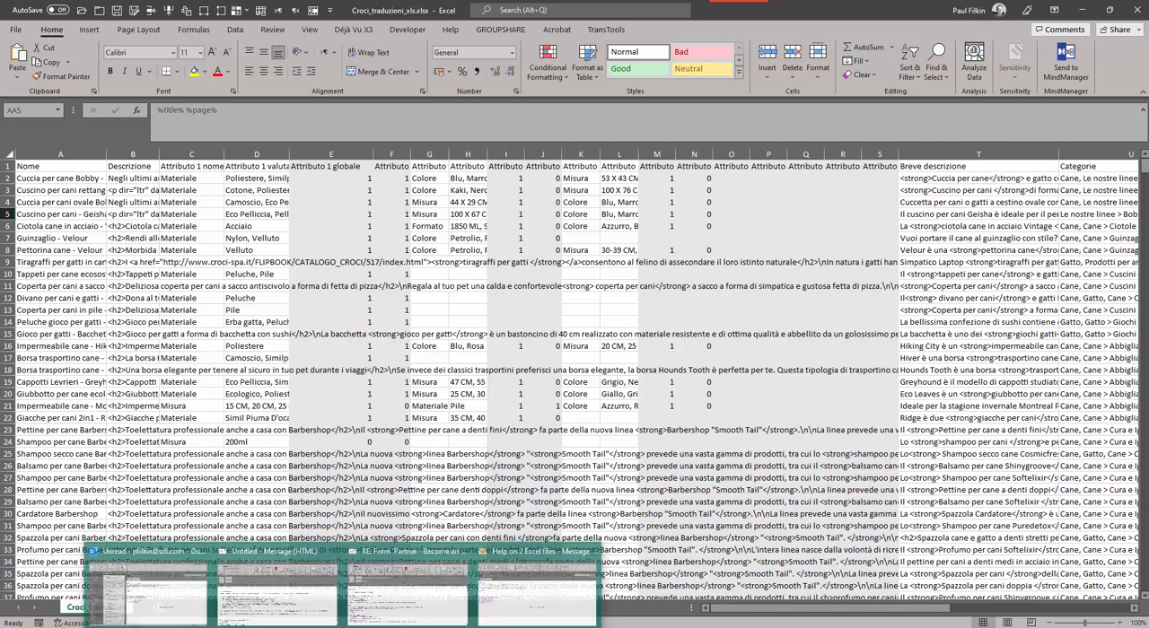
{"action": "left_click", "coordinate": [519, 601]}
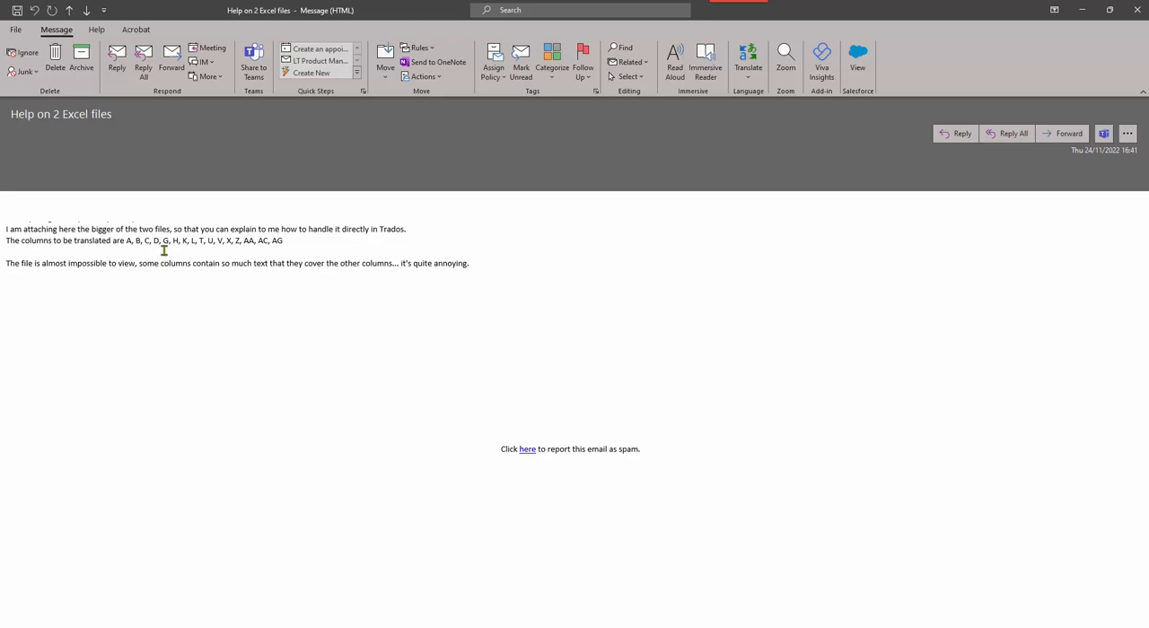
{"action": "key", "text": "alt+Tab"}
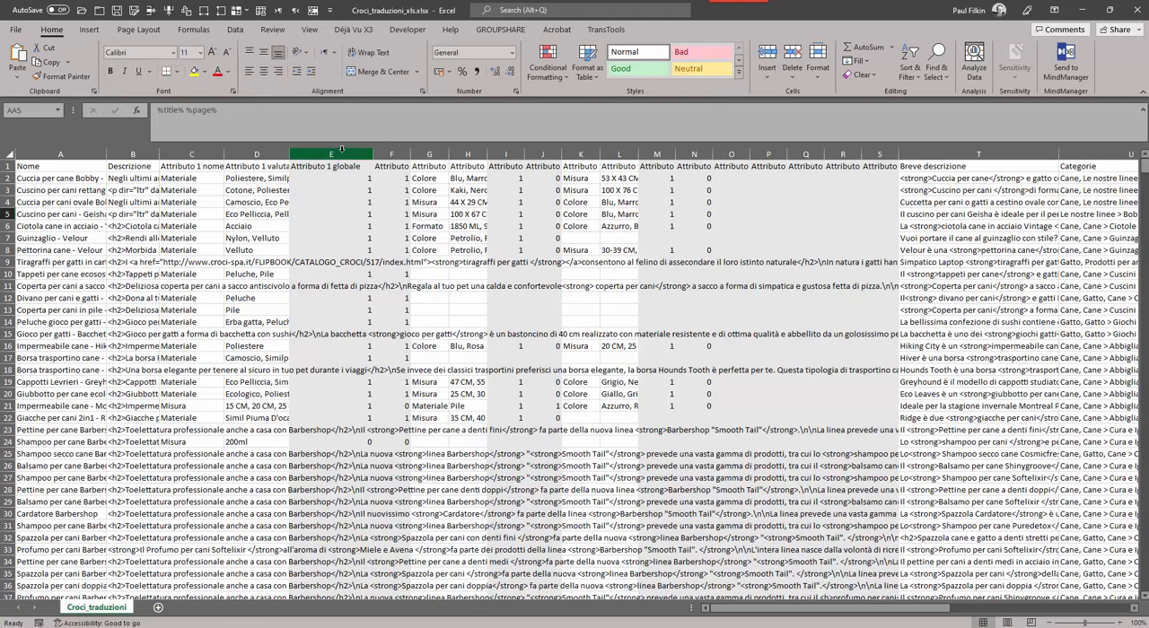
{"action": "left_click_drag", "start_coordinate": [364, 155], "coordinate": [390, 151]}
{"action": "right_click", "coordinate": [391, 151]}
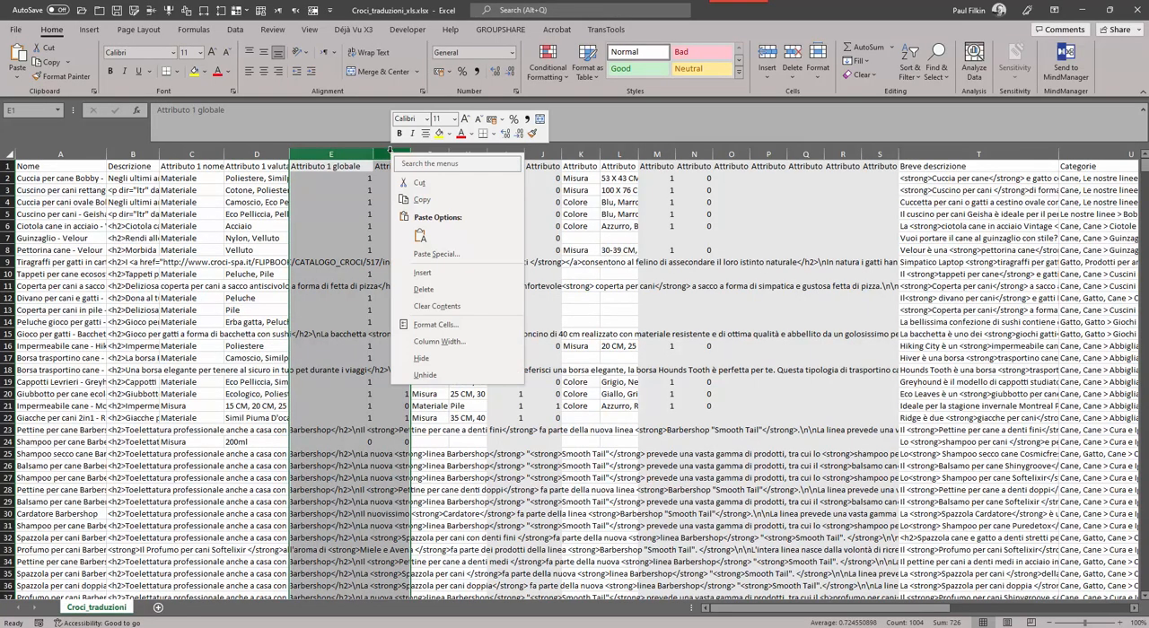
{"action": "left_click", "coordinate": [421, 358]}
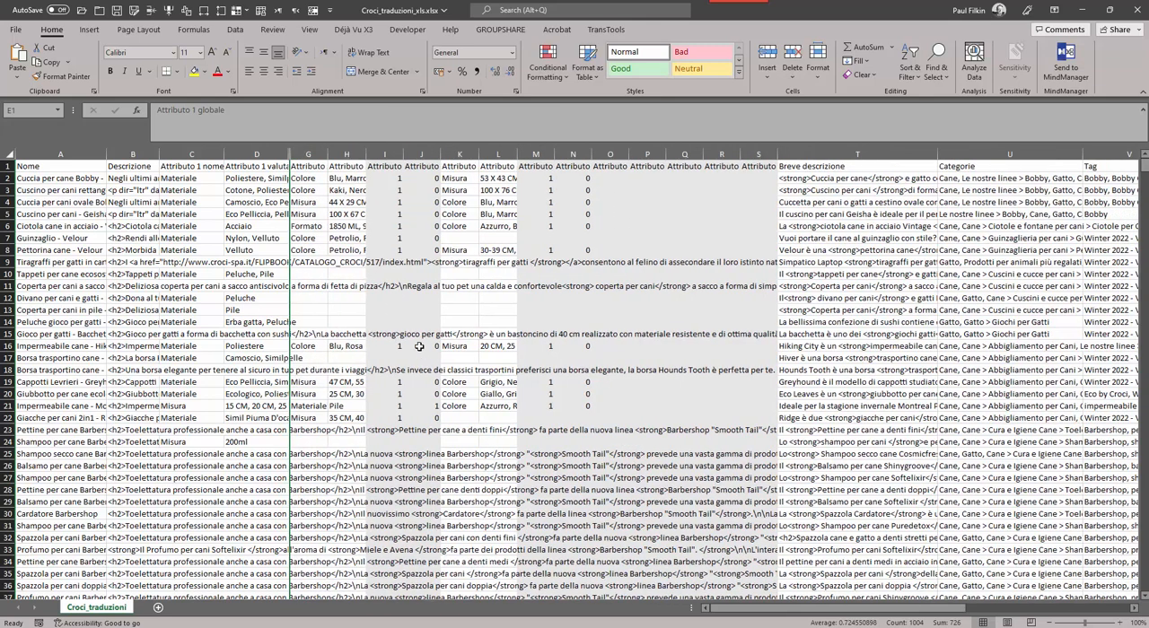
Check the email's column list again and hide columns I and J in the workbook.
{"action": "key", "text": "alt+Tab"}
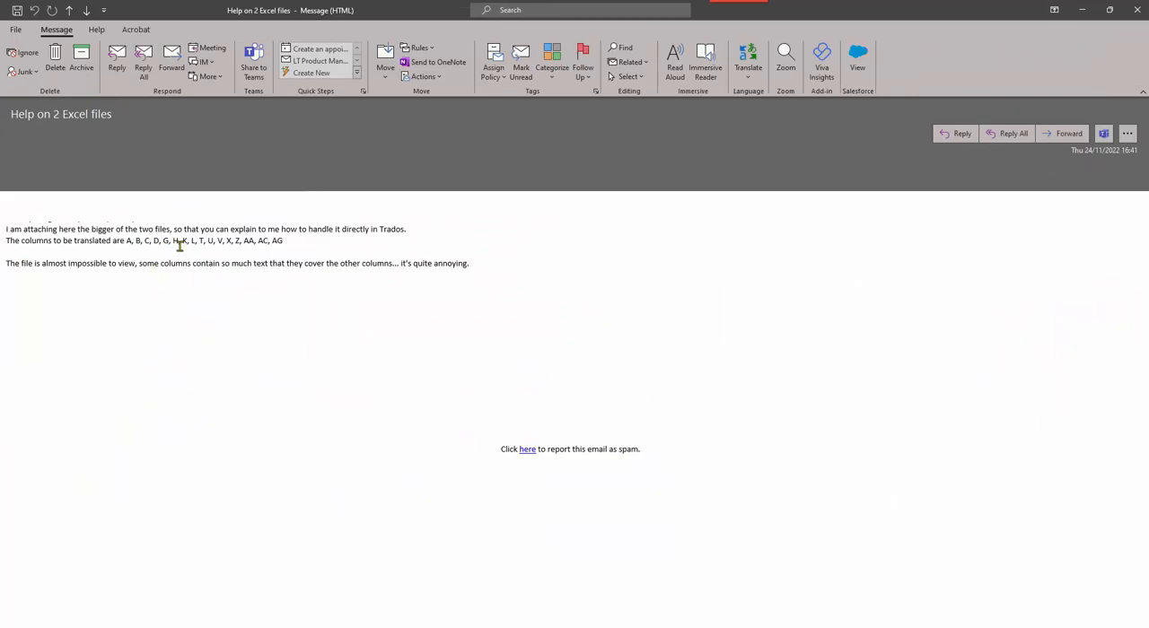
{"action": "key", "text": "alt+Tab"}
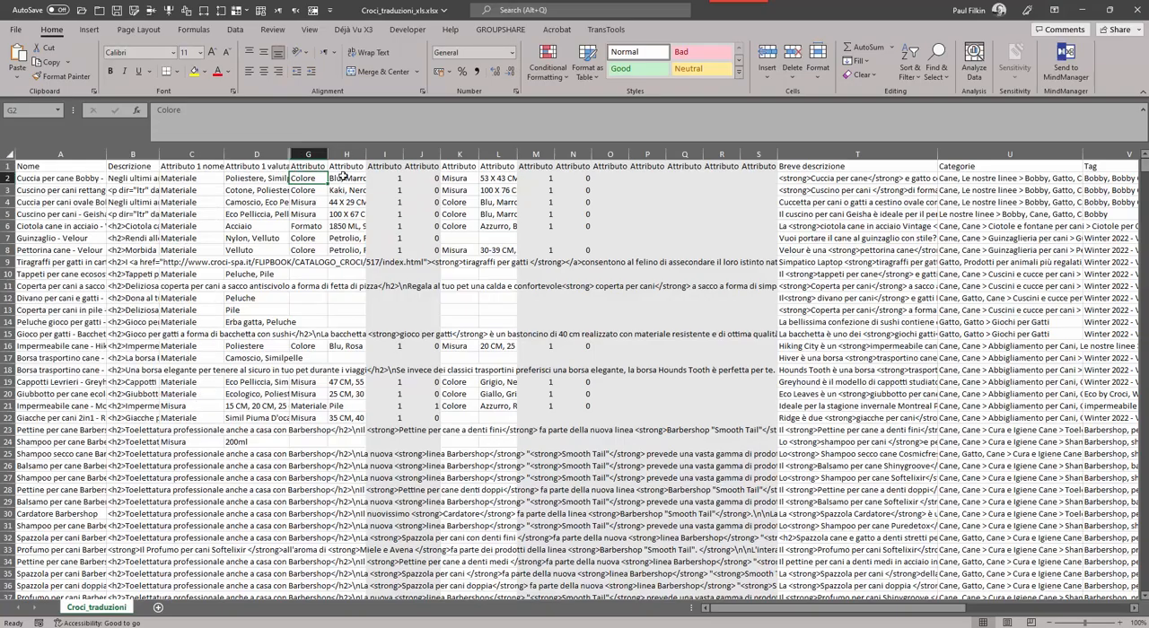
{"action": "left_click_drag", "start_coordinate": [389, 146], "coordinate": [423, 155]}
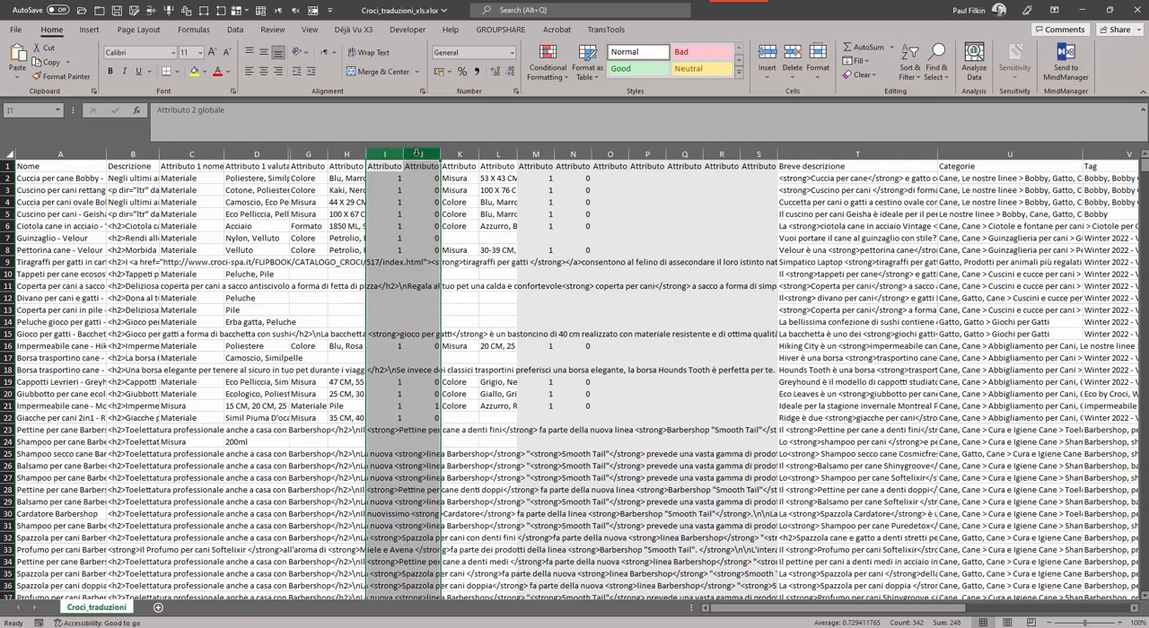
{"action": "right_click", "coordinate": [422, 156]}
{"action": "left_click", "coordinate": [444, 357]}
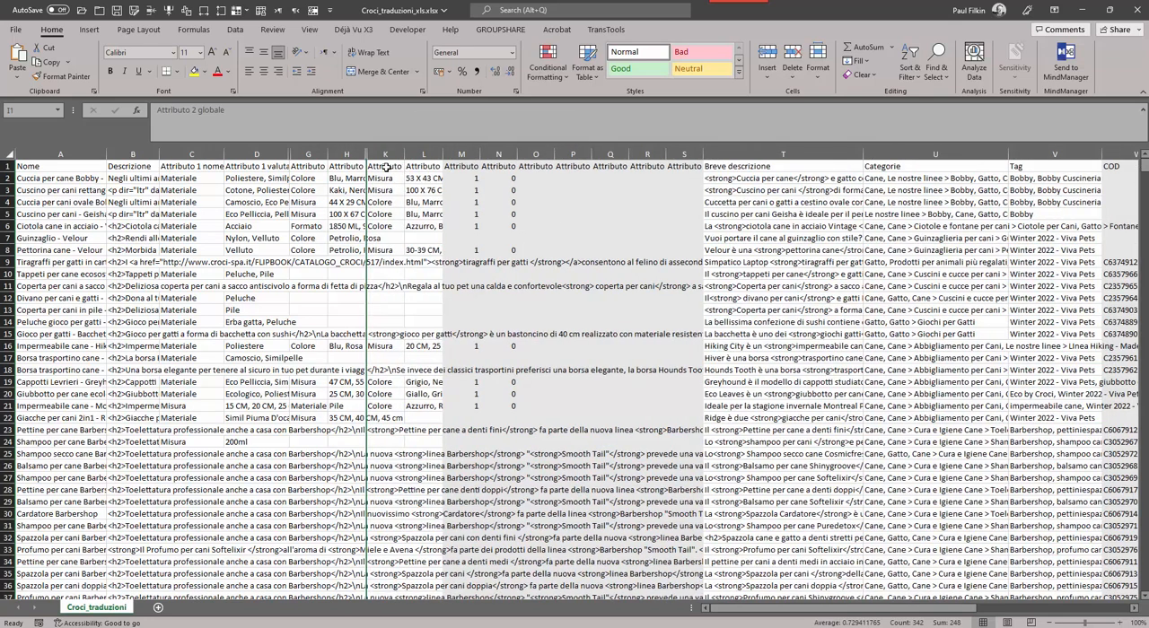
{"action": "left_click", "coordinate": [382, 167]}
Compare the sheet with the email's column list and hide columns M through S.
{"action": "key", "text": "alt+Tab"}
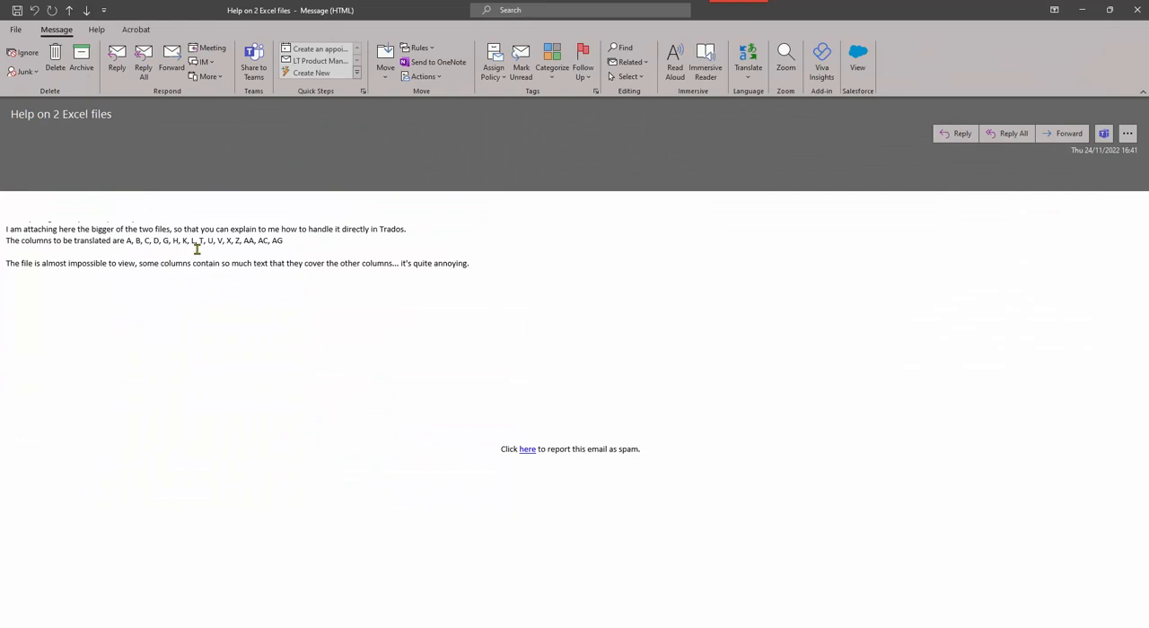
{"action": "key", "text": "alt+Tab"}
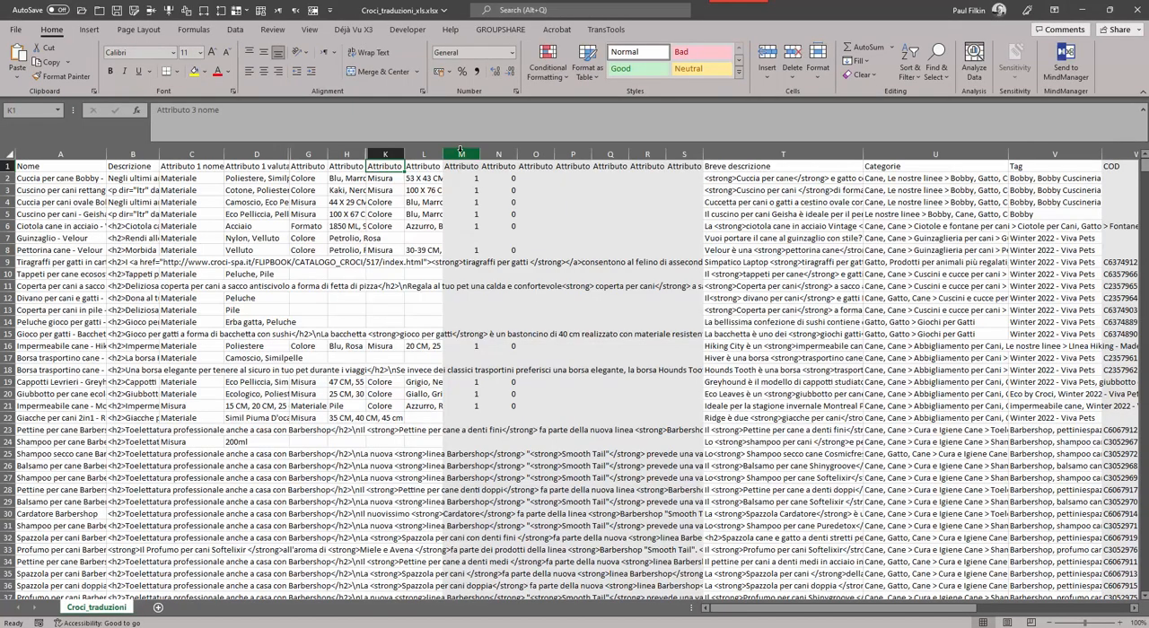
{"action": "left_click_drag", "start_coordinate": [461, 151], "coordinate": [685, 150]}
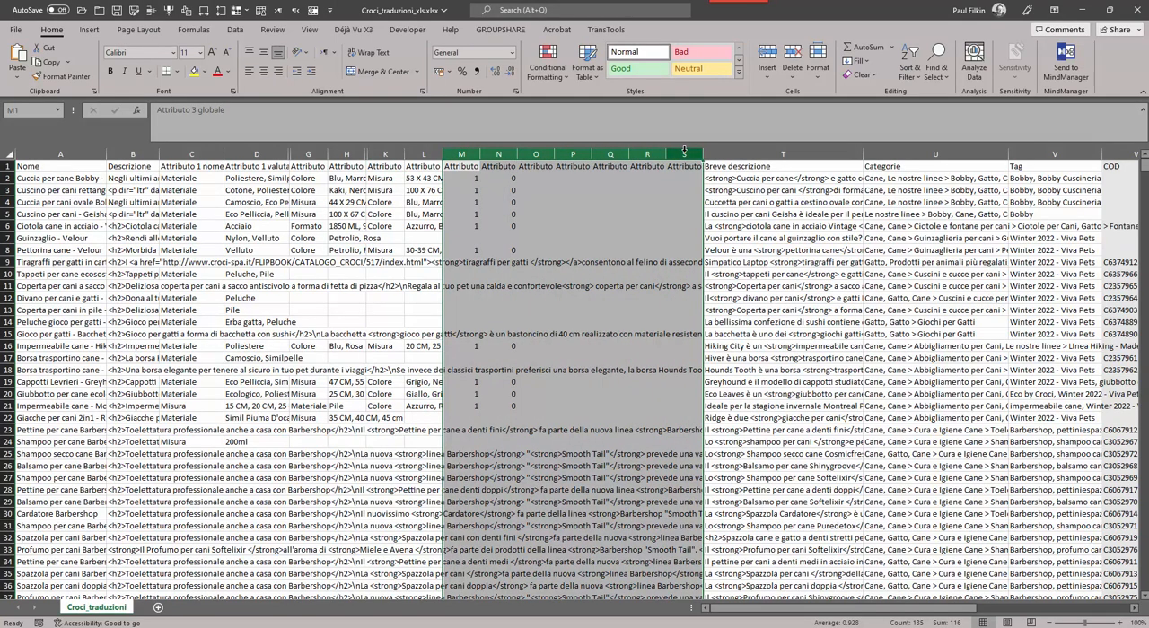
{"action": "right_click", "coordinate": [684, 150]}
{"action": "left_click", "coordinate": [718, 357]}
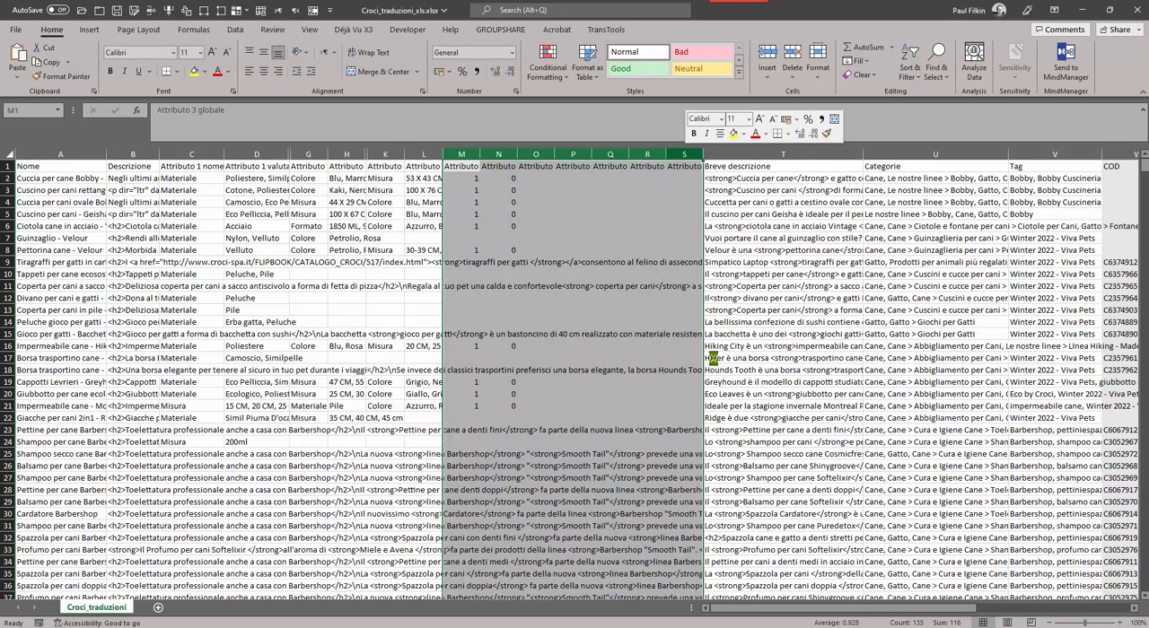
Consult the email's column list, hide columns W and Y together, and dismiss the chat notification.
{"action": "key", "text": "alt+Tab"}
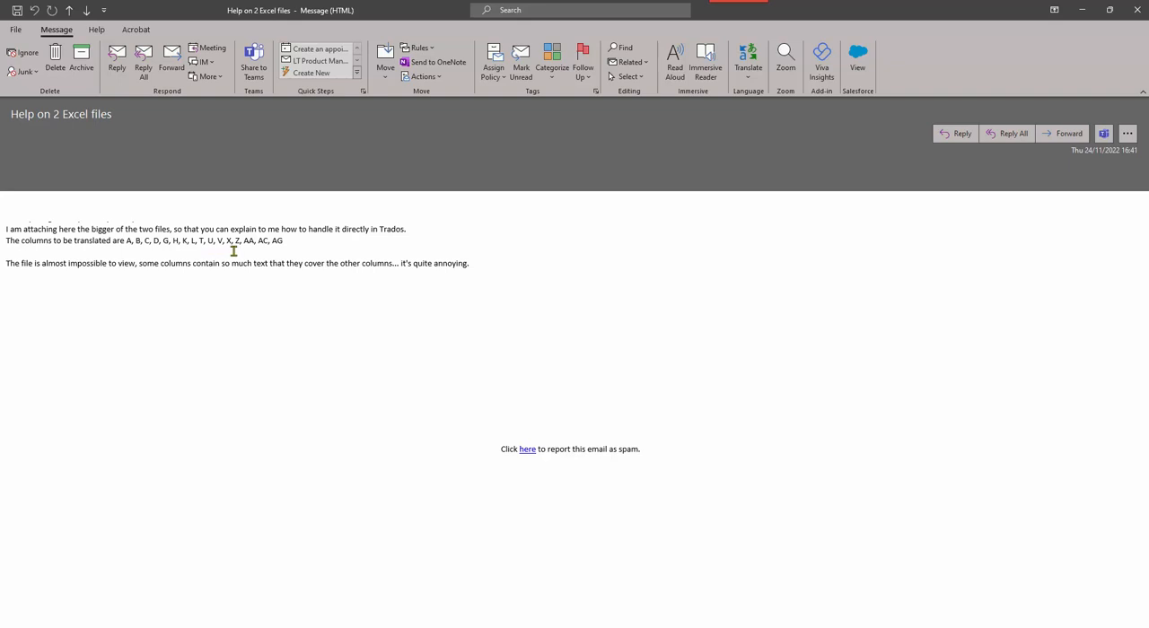
{"action": "key", "text": "alt+Tab"}
{"action": "left_click", "coordinate": [873, 151]}
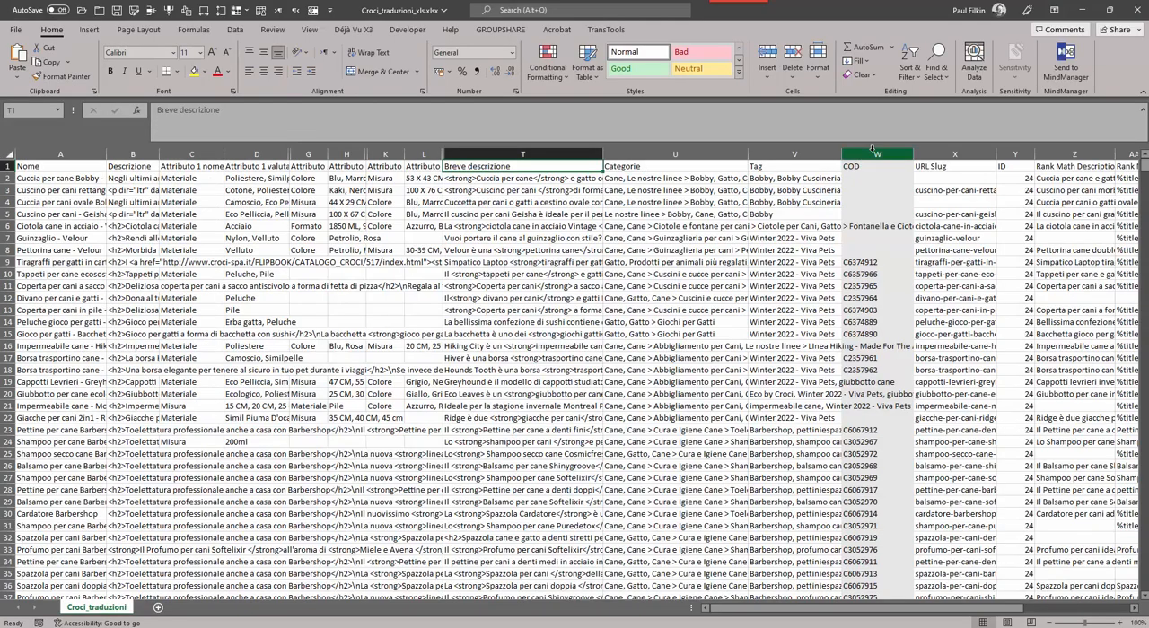
{"action": "left_click", "coordinate": [884, 153]}
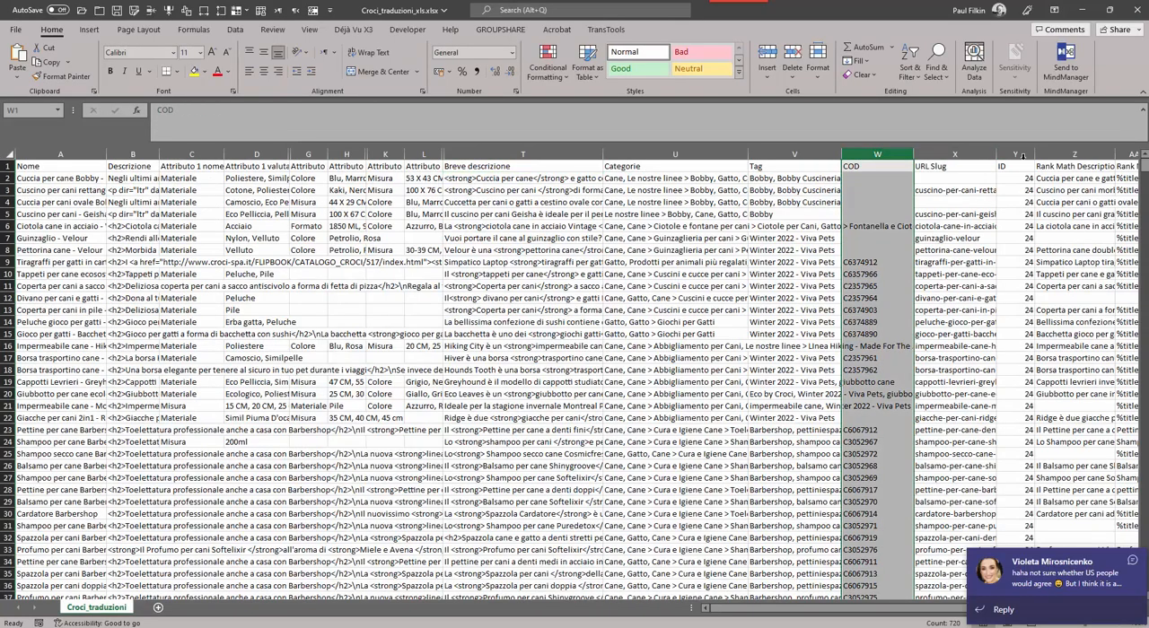
{"action": "left_click", "coordinate": [1018, 154]}
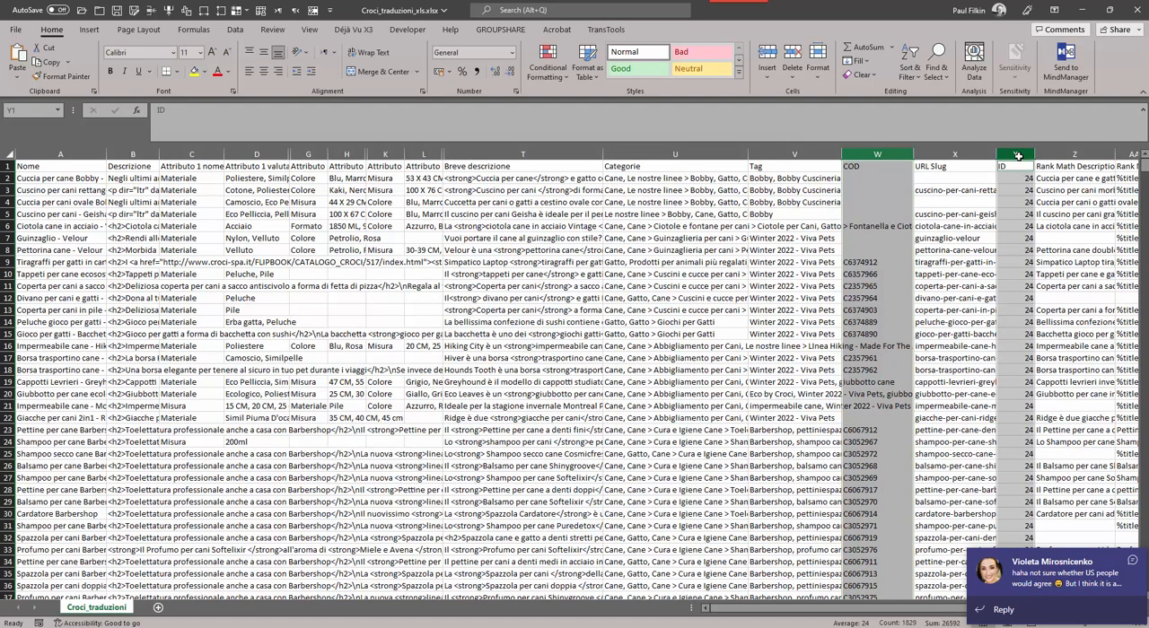
{"action": "right_click", "coordinate": [1018, 155]}
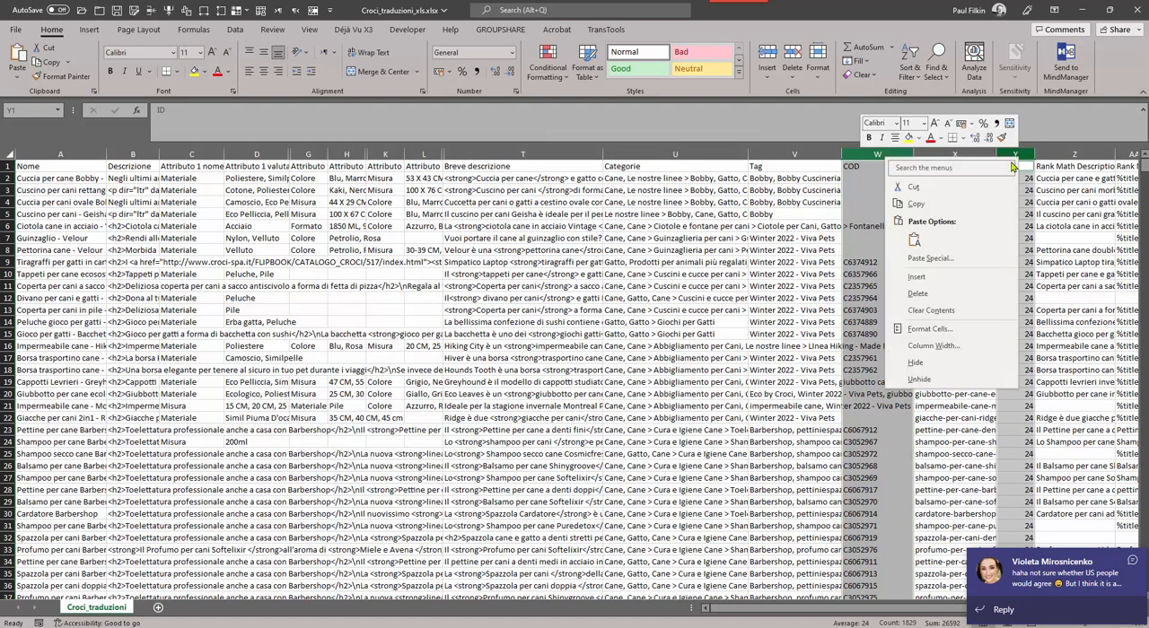
{"action": "left_click", "coordinate": [943, 362]}
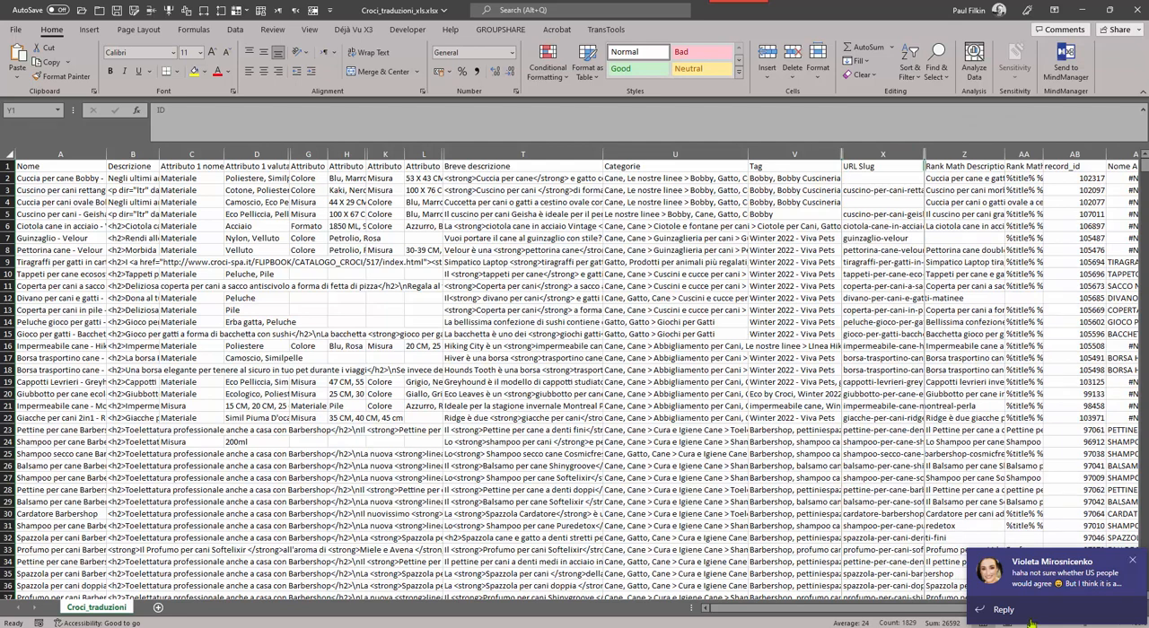
{"action": "left_click", "coordinate": [1132, 561]}
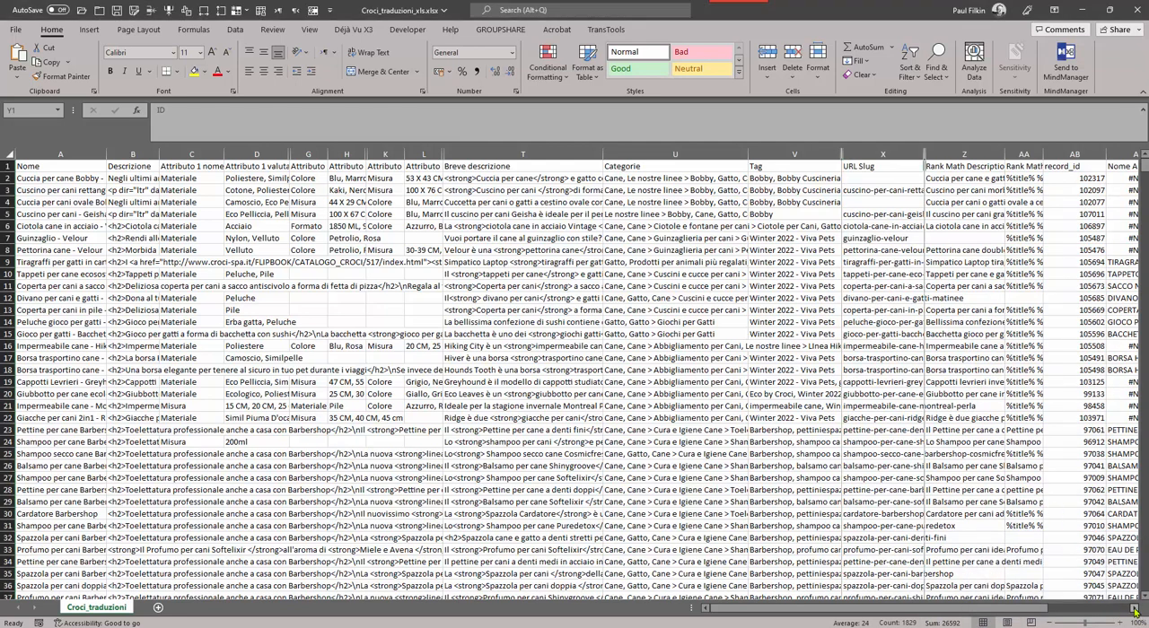
Compare the sheet's last columns with the email's list and hide the record_id column AB.
{"action": "left_click_drag", "start_coordinate": [1135, 611], "coordinate": [1133, 610]}
{"action": "key", "text": "alt+Tab"}
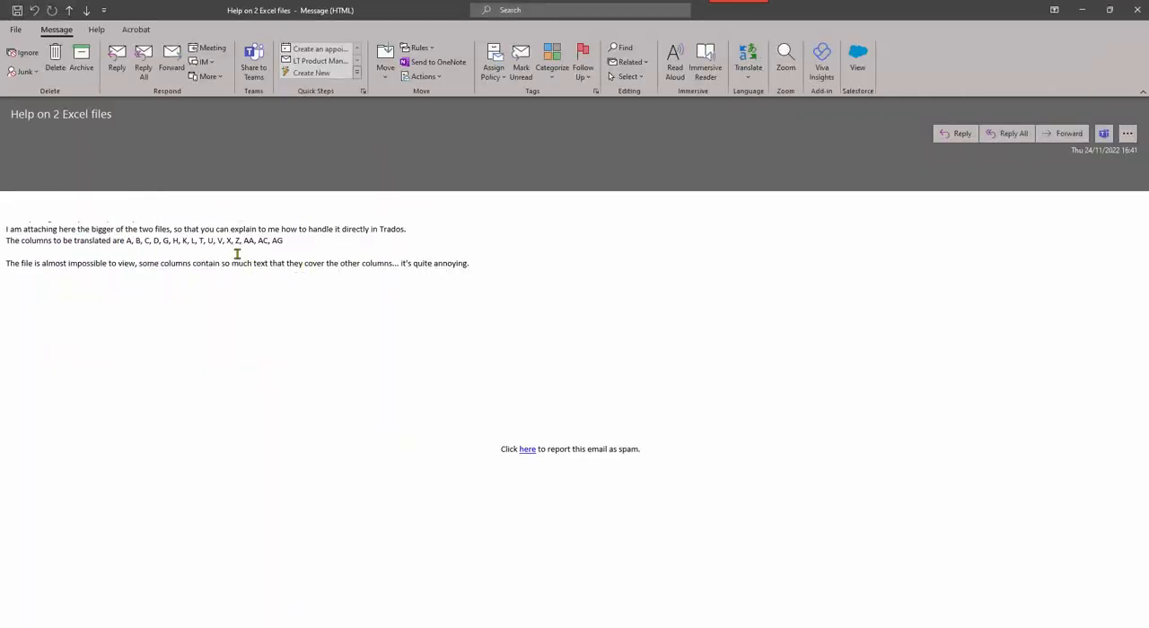
{"action": "key", "text": "alt+Tab"}
{"action": "left_click", "coordinate": [113, 178]}
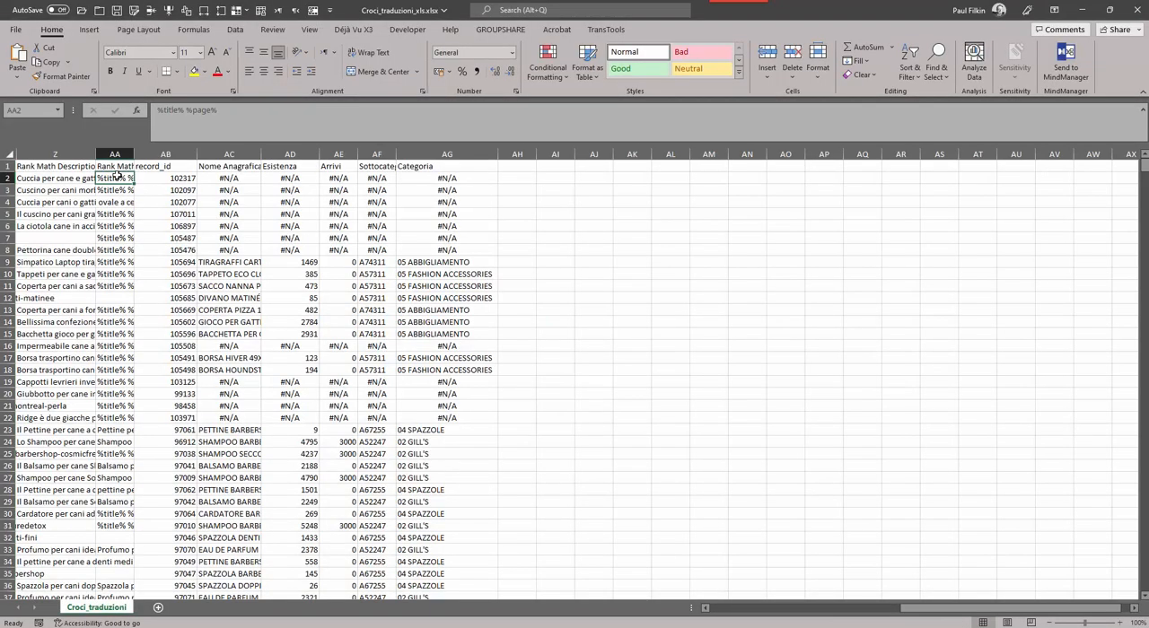
{"action": "key", "text": "alt+Tab"}
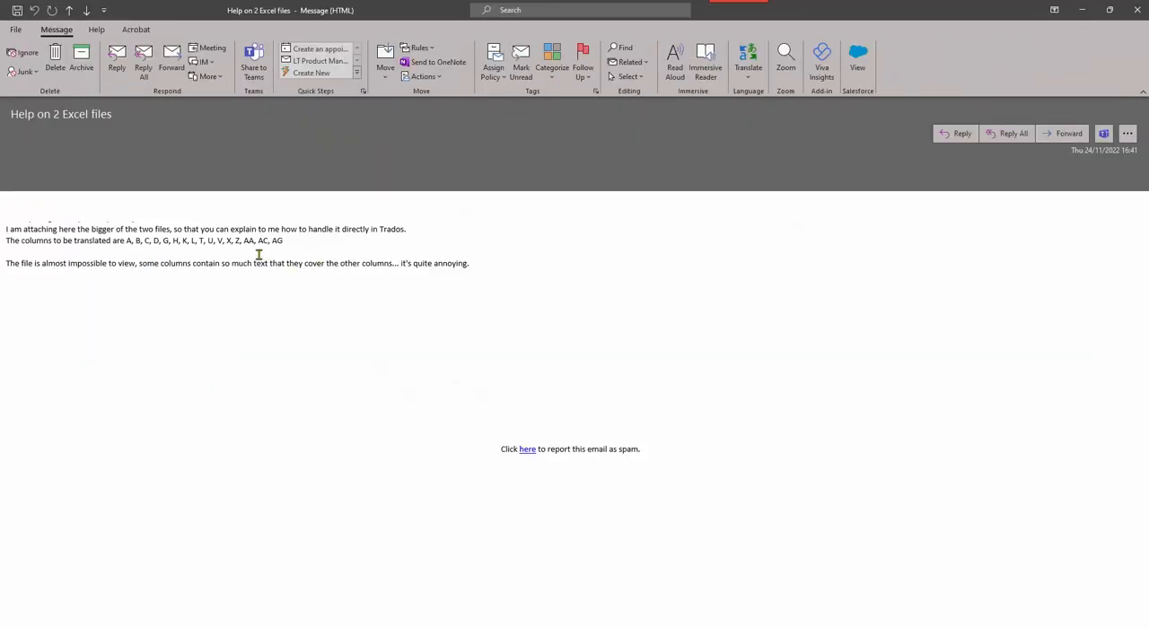
{"action": "key", "text": "alt+Tab"}
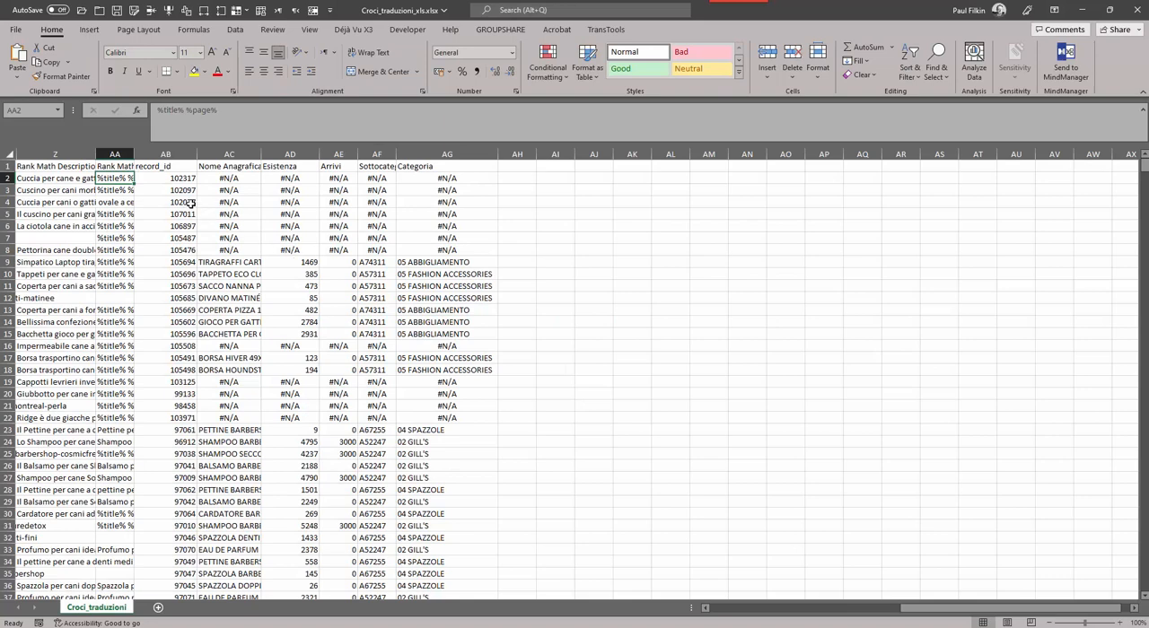
{"action": "left_click", "coordinate": [172, 152]}
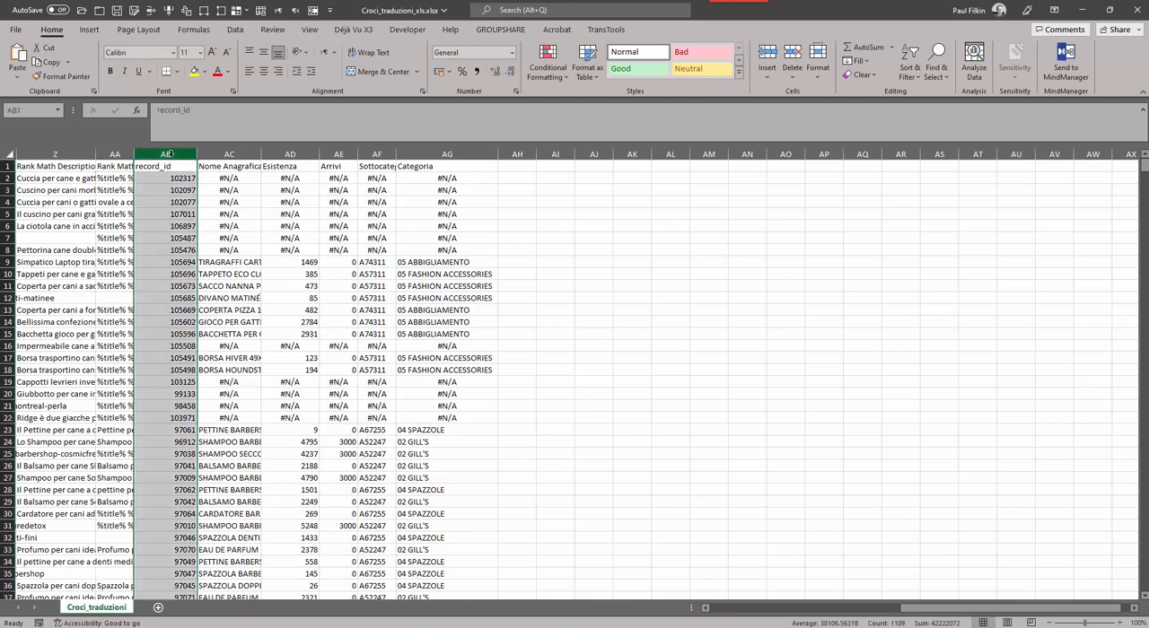
{"action": "right_click", "coordinate": [167, 154]}
{"action": "left_click", "coordinate": [244, 364]}
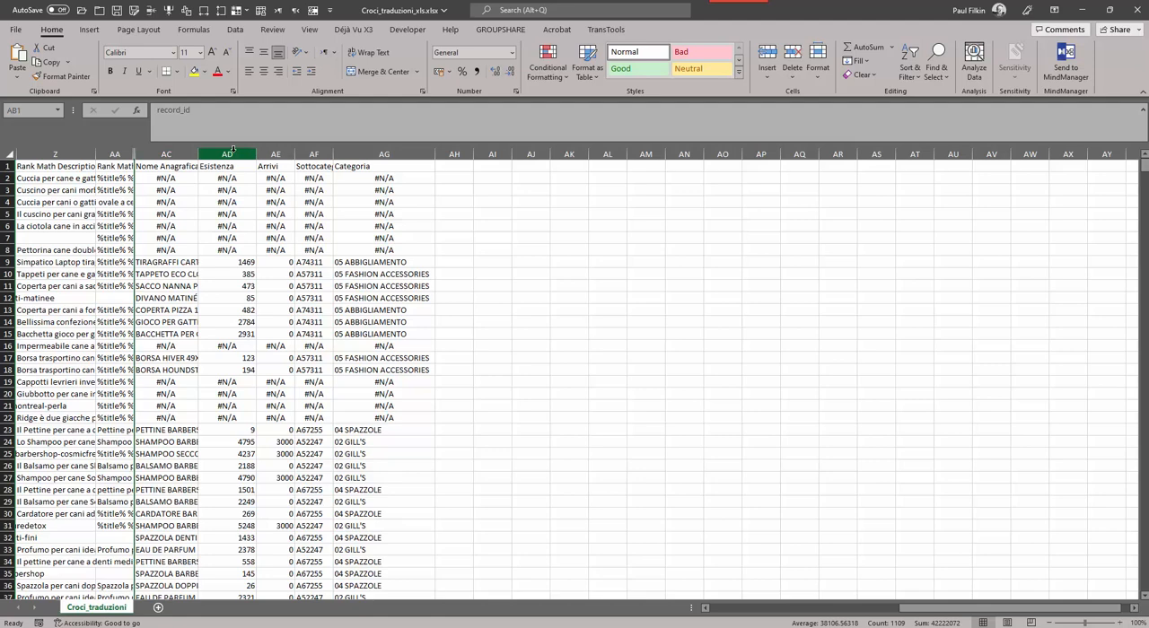
Hide columns AD through AF, covering Esistenza, Arrivi and the subcategory column.
{"action": "left_click_drag", "start_coordinate": [232, 151], "coordinate": [313, 152]}
{"action": "right_click", "coordinate": [314, 153]}
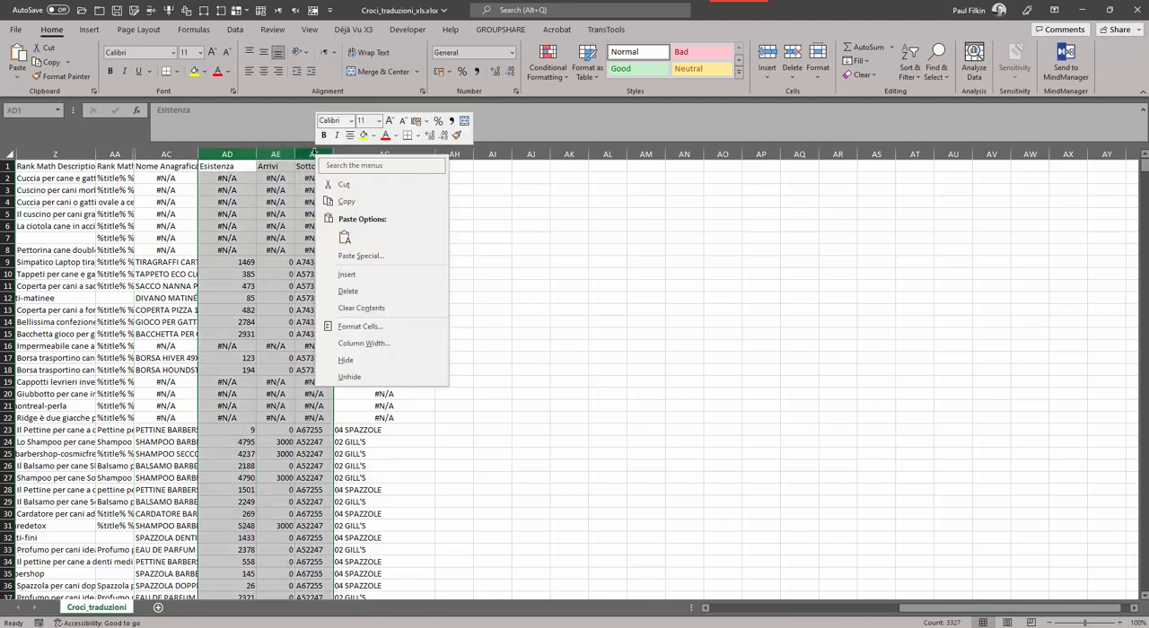
{"action": "left_click", "coordinate": [347, 360]}
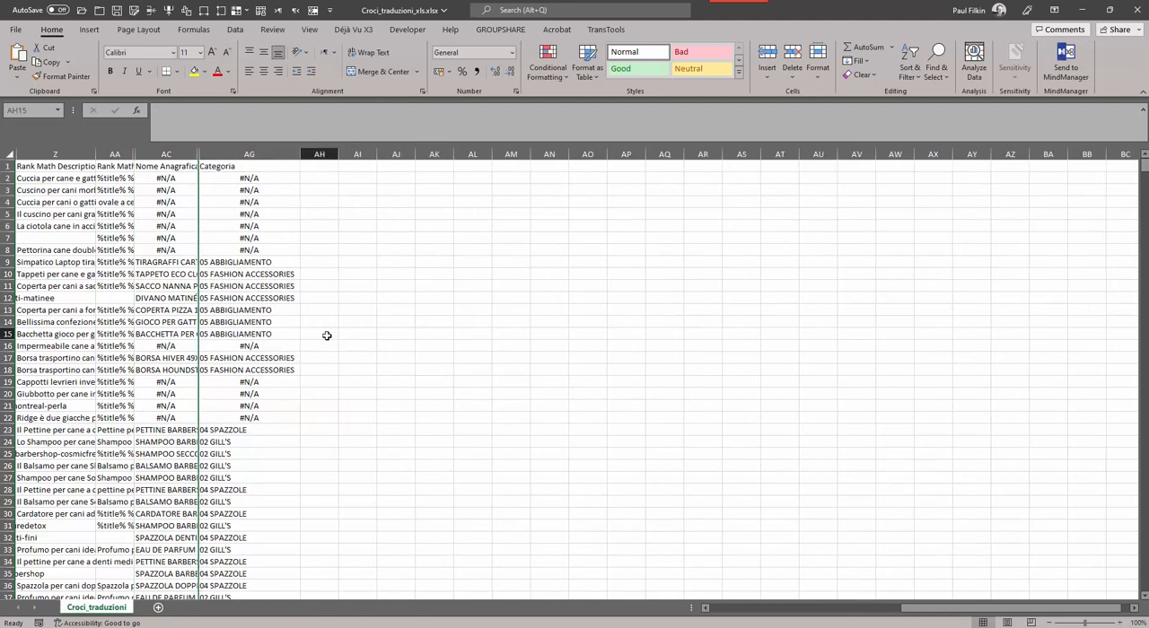
{"action": "left_click", "coordinate": [326, 336]}
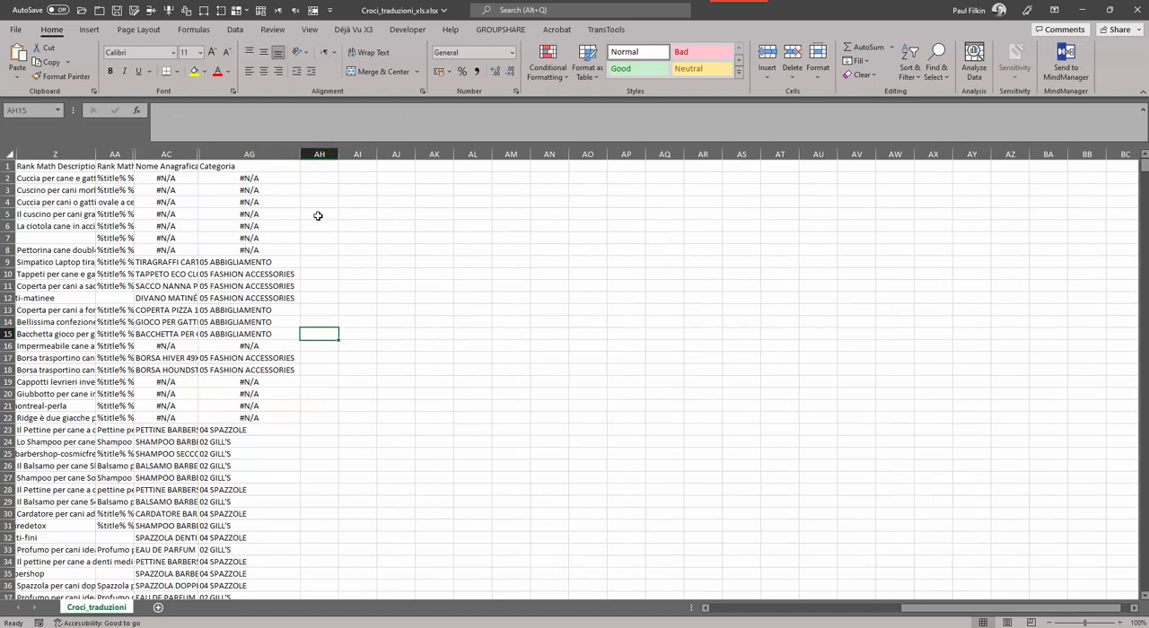
Return to the start of row 2, save the workbook and close it.
{"action": "left_click", "coordinate": [269, 180]}
{"action": "key", "text": "Left"}
{"action": "key", "text": "Left"}
{"action": "key", "text": "Left"}
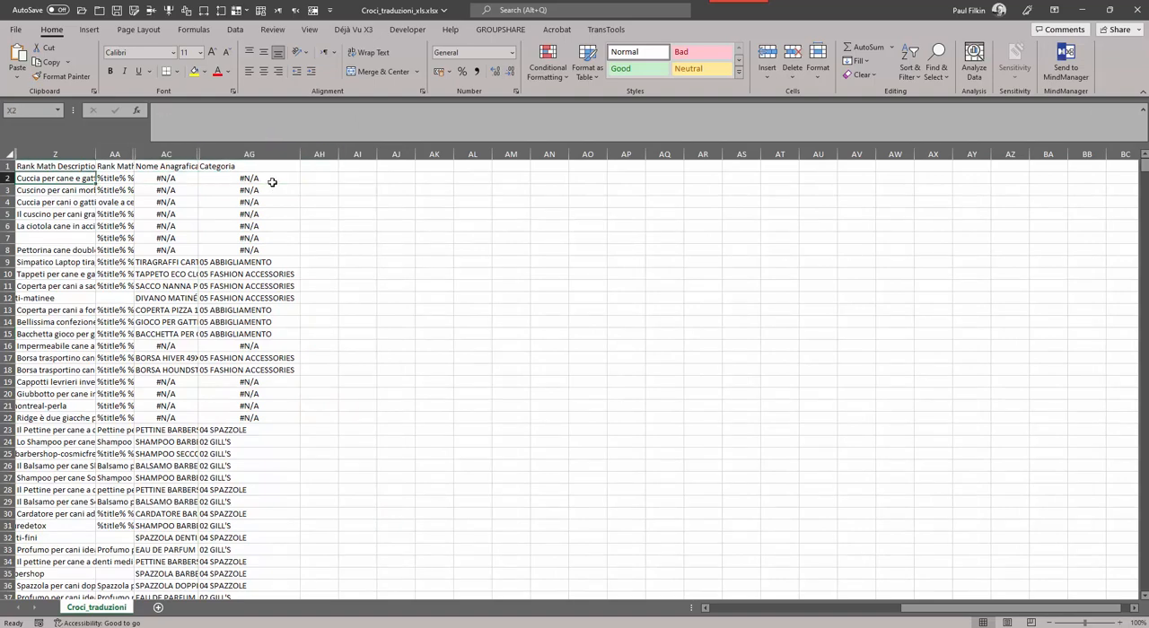
{"action": "key", "text": "Home"}
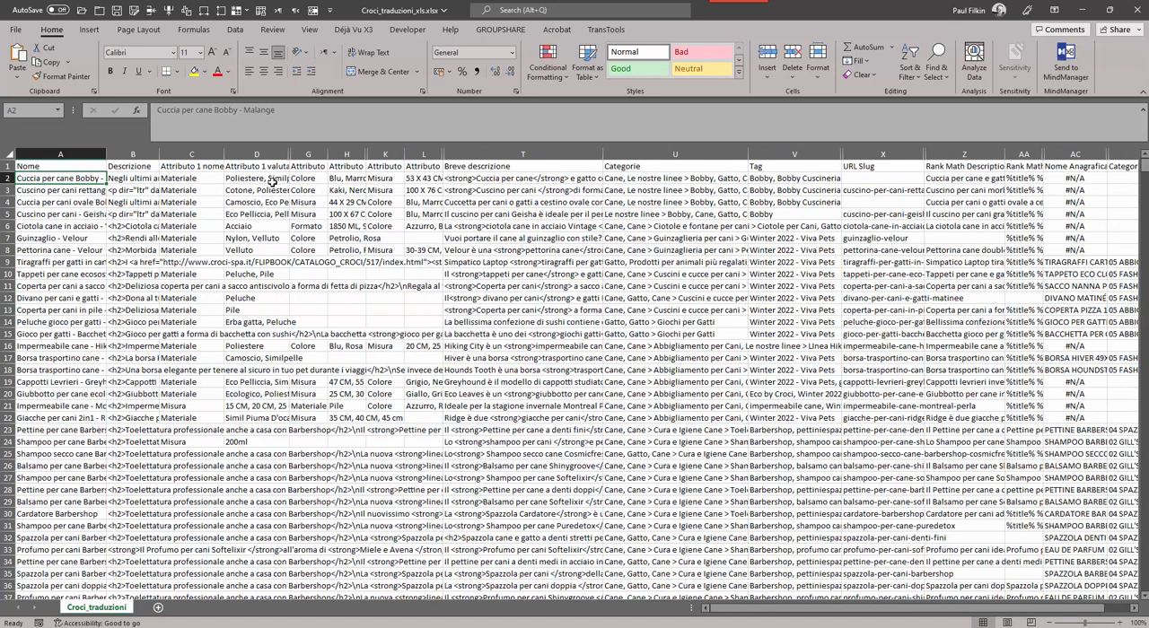
{"action": "key", "text": "ctrl+s"}
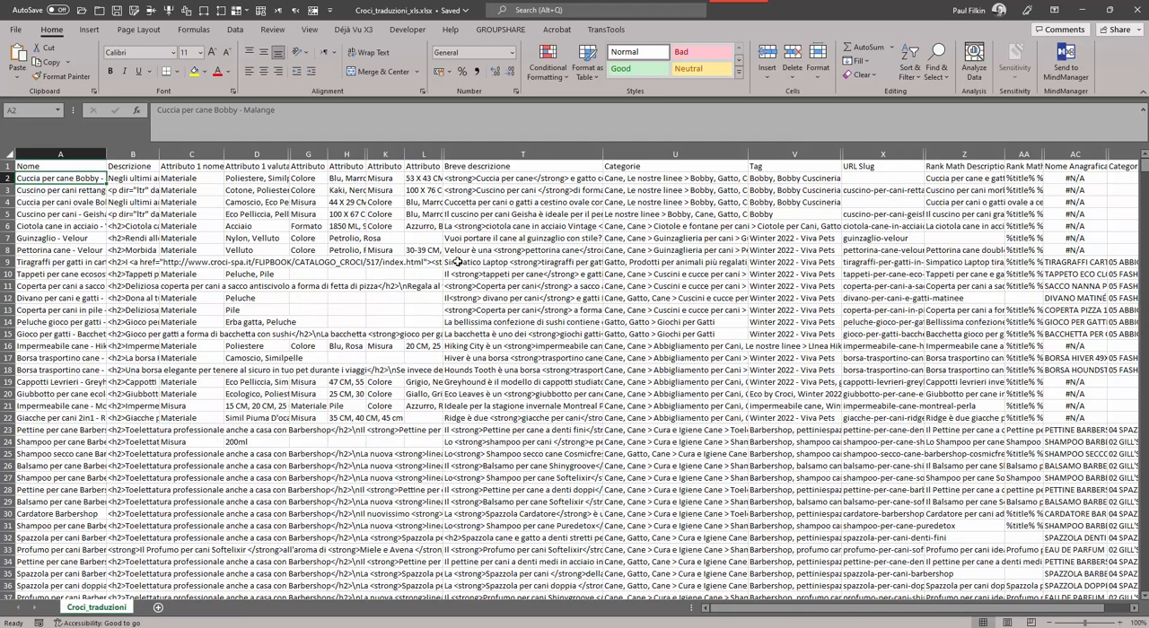
{"action": "left_click", "coordinate": [1137, 11]}
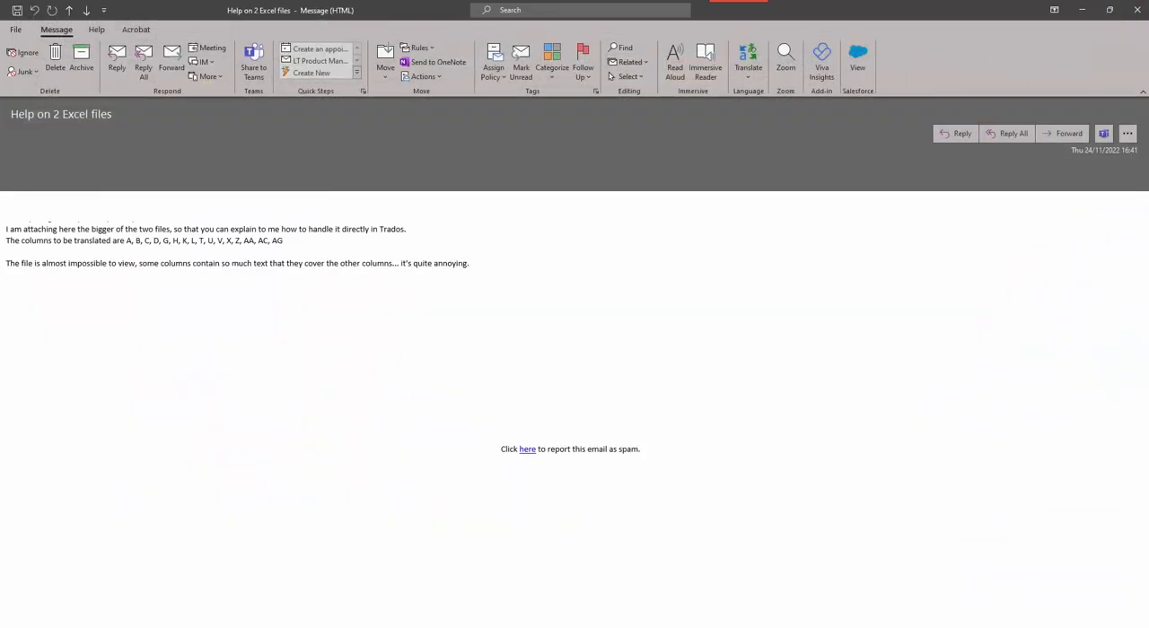
Switch to Trados Studio and open the File Types settings in the program options.
{"action": "key", "text": "alt+Tab"}
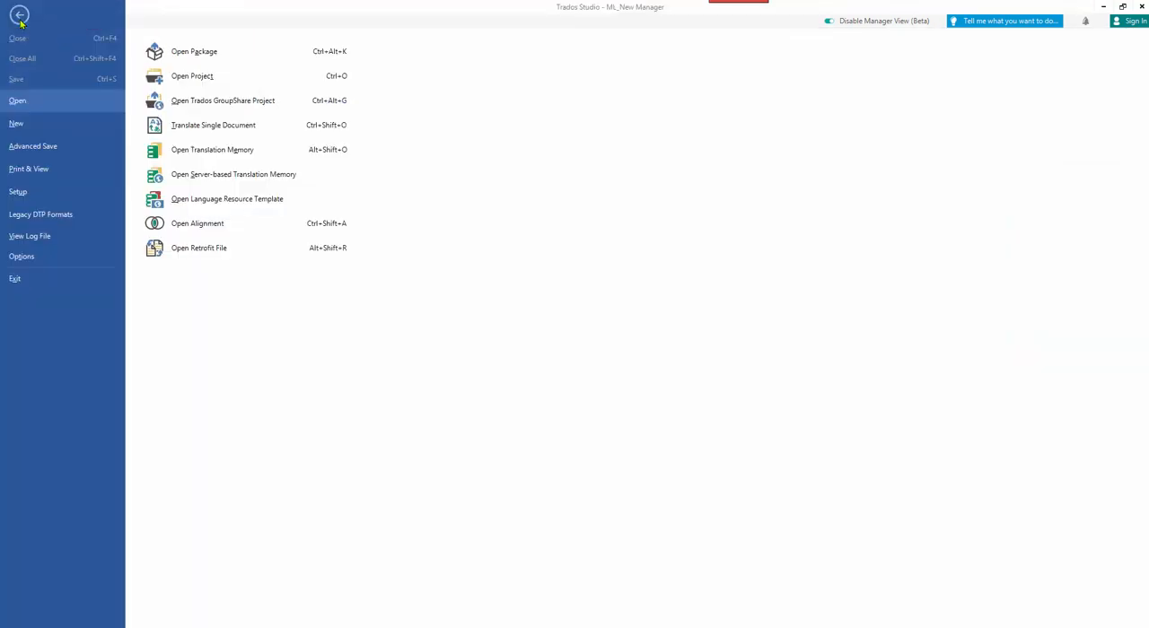
{"action": "left_click", "coordinate": [21, 21]}
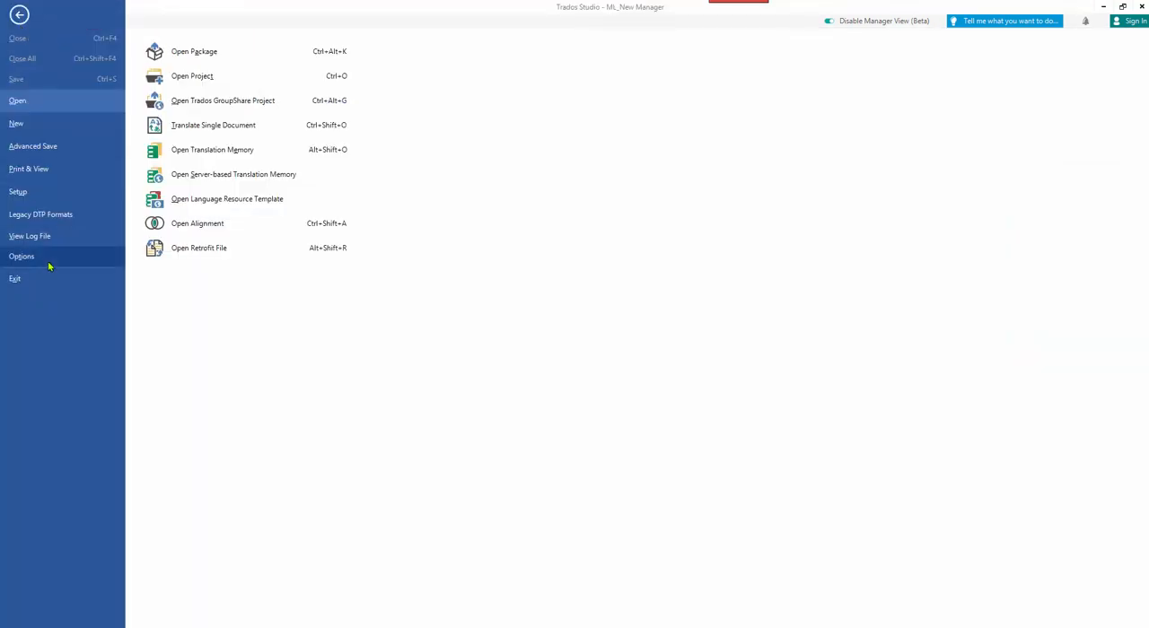
{"action": "left_click", "coordinate": [22, 257]}
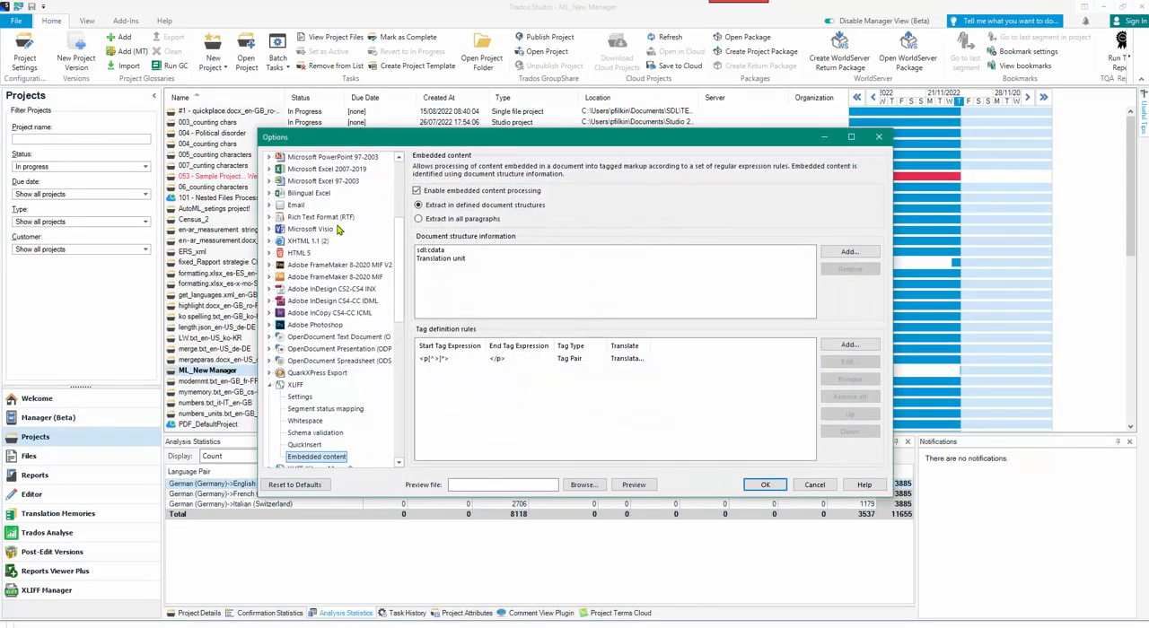
{"action": "scroll", "coordinate": [338, 230], "scroll_direction": "up", "scroll_amount": 5}
{"action": "left_click", "coordinate": [285, 182]}
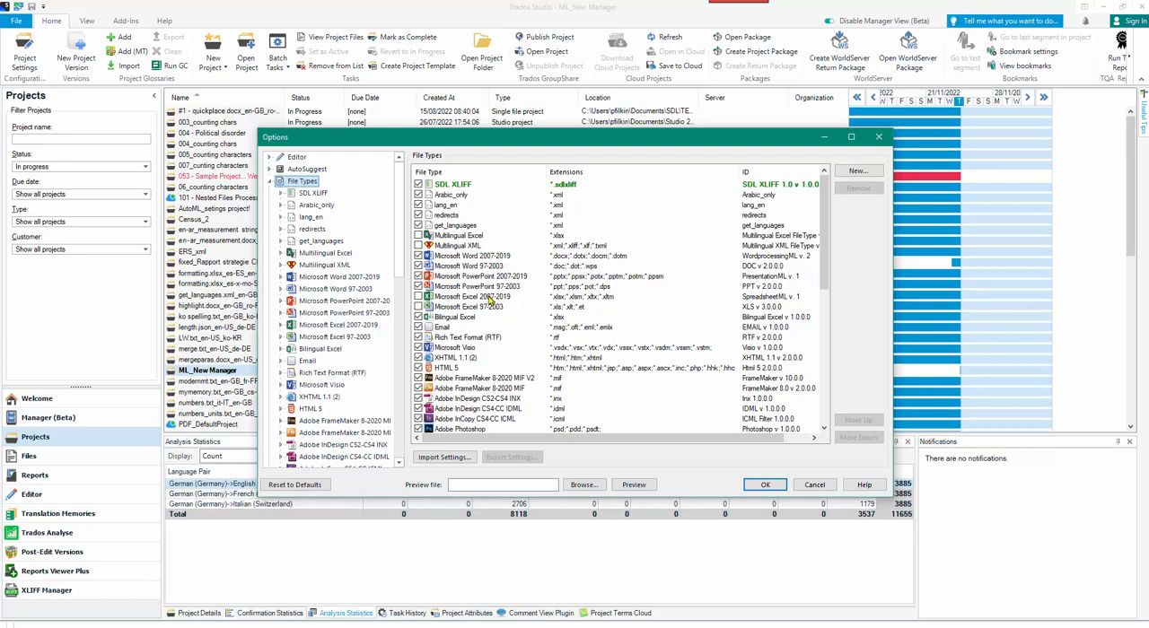
Enable the Microsoft Excel 2007-2019 file type and disable Bilingual Excel, keeping Multilingual Excel off.
{"action": "left_click", "coordinate": [418, 297]}
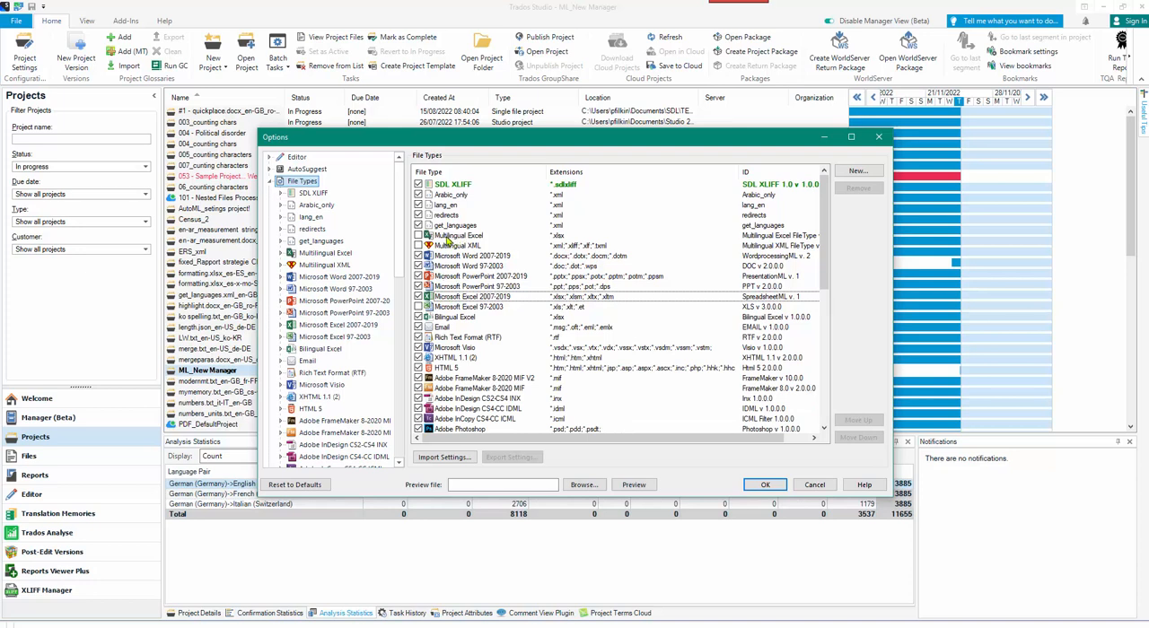
{"action": "left_click", "coordinate": [446, 235]}
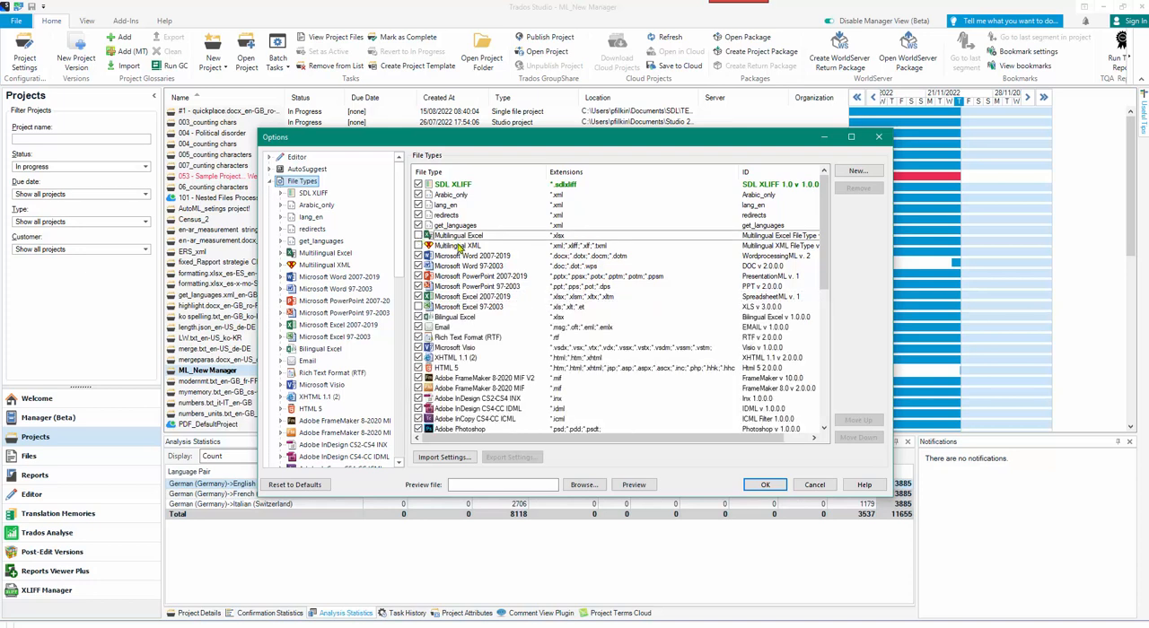
{"action": "left_click", "coordinate": [429, 319]}
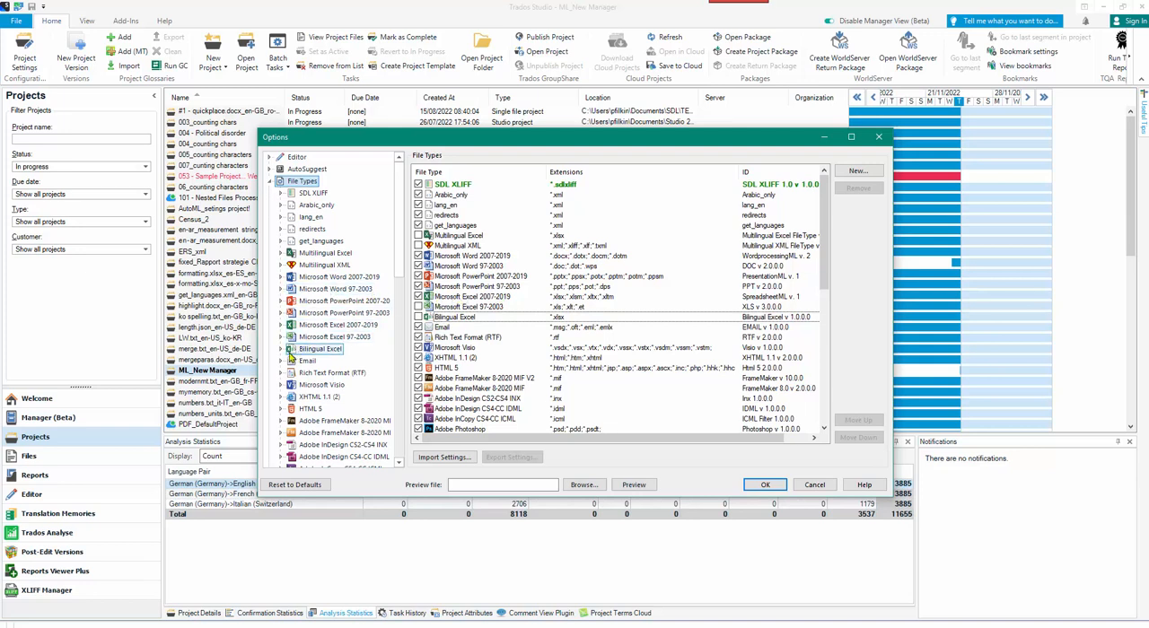
In the common settings of Microsoft Excel 2007-2019, exclude headers and footers and sheet names from translation.
{"action": "left_click", "coordinate": [280, 324]}
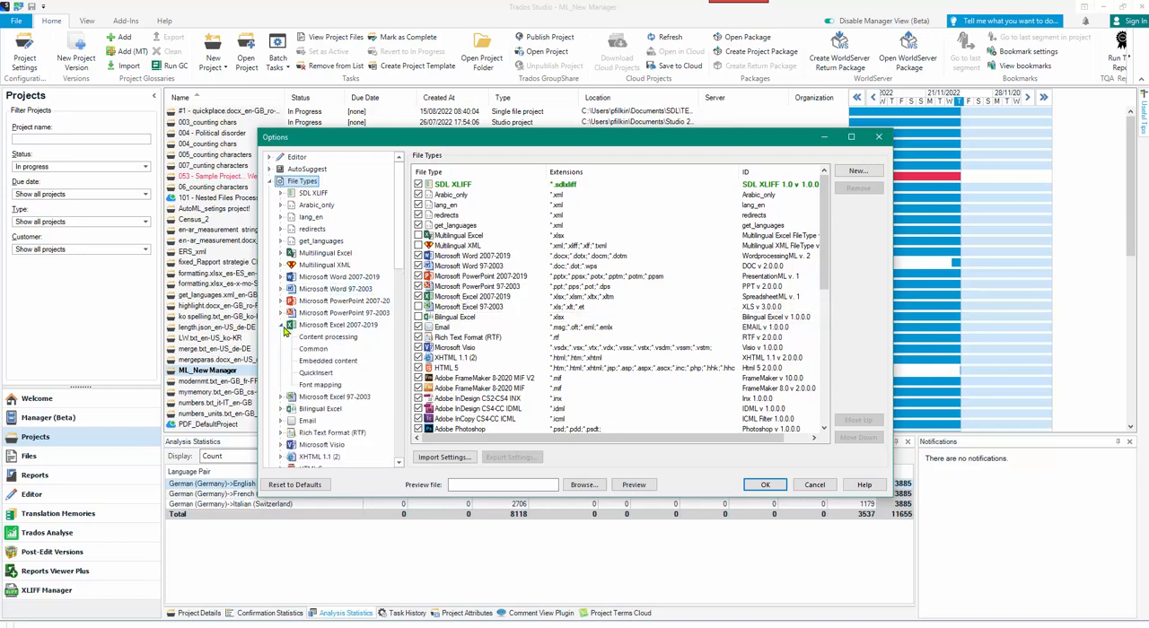
{"action": "left_click", "coordinate": [313, 350]}
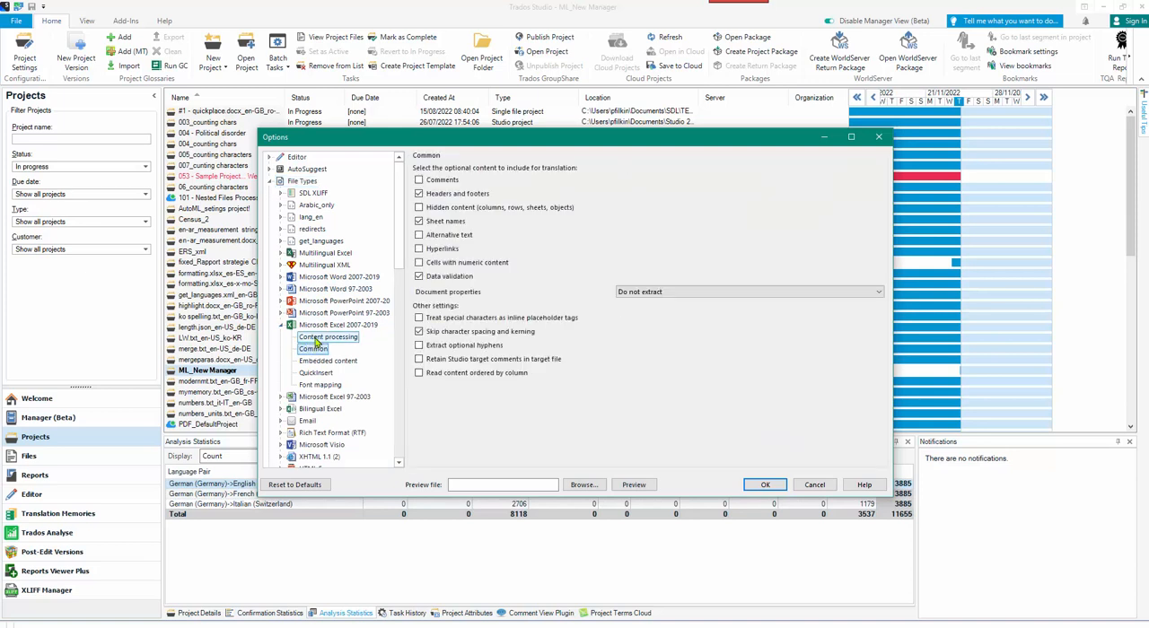
{"action": "left_click", "coordinate": [316, 338]}
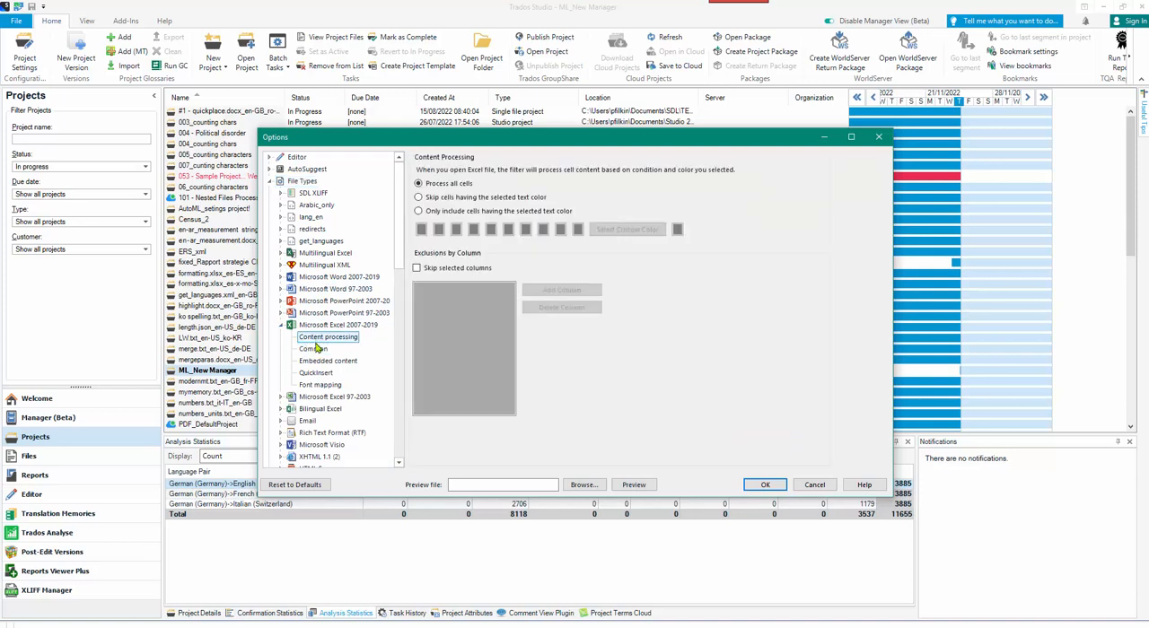
{"action": "left_click", "coordinate": [316, 348]}
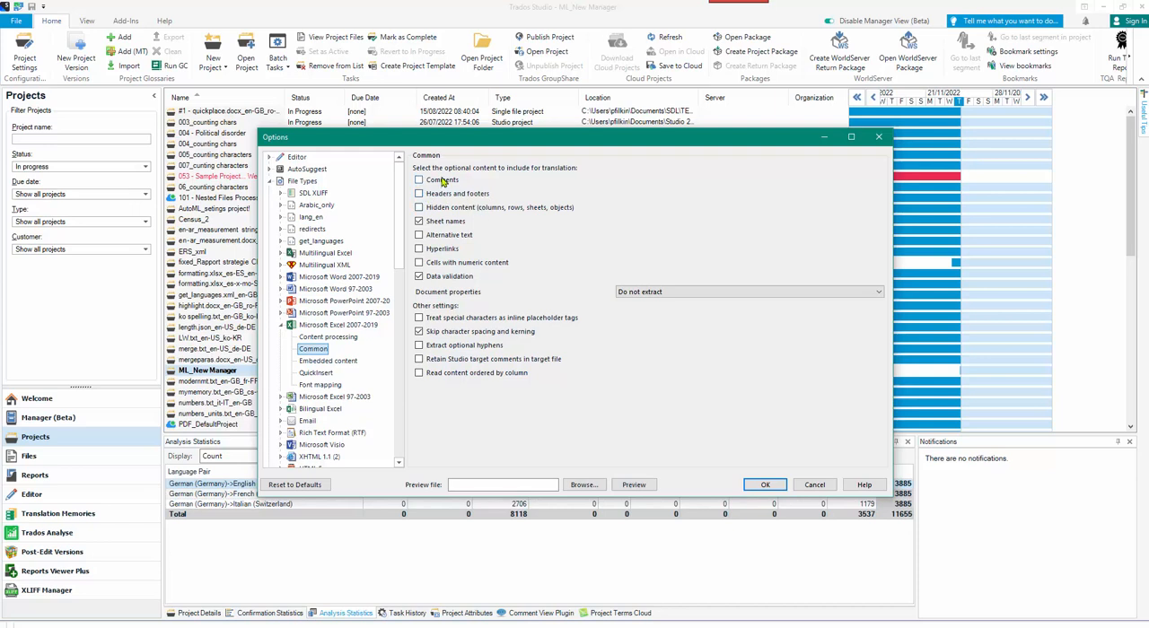
{"action": "left_click", "coordinate": [419, 223]}
Switch to Total Commander and open the Croci_traduzioni_xls workbook in Excel.
{"action": "key", "text": "alt+Tab"}
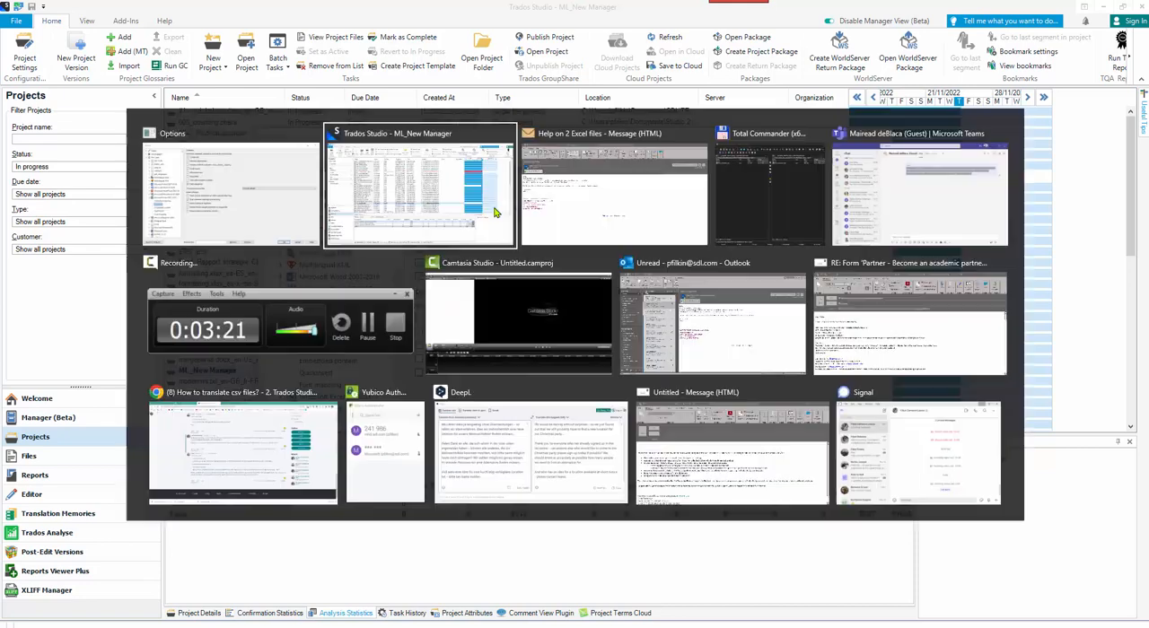
{"action": "key", "text": "alt+Tab"}
{"action": "key", "text": "Tab"}
{"action": "key", "text": "alt+Tab"}
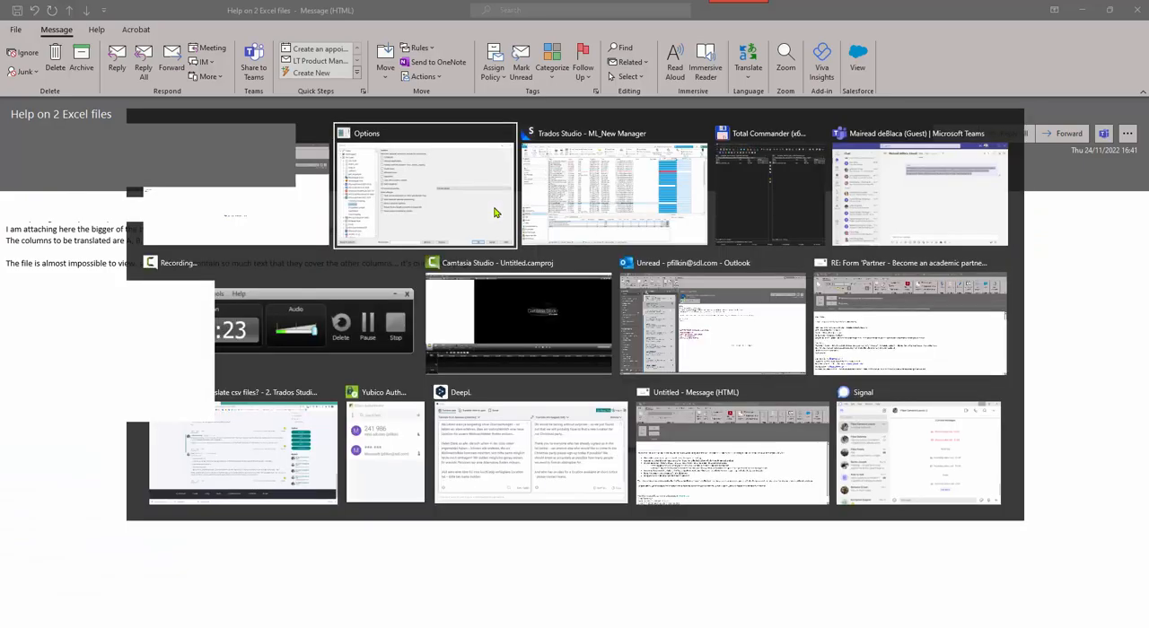
{"action": "key", "text": "alt+Tab"}
{"action": "key", "text": "Tab"}
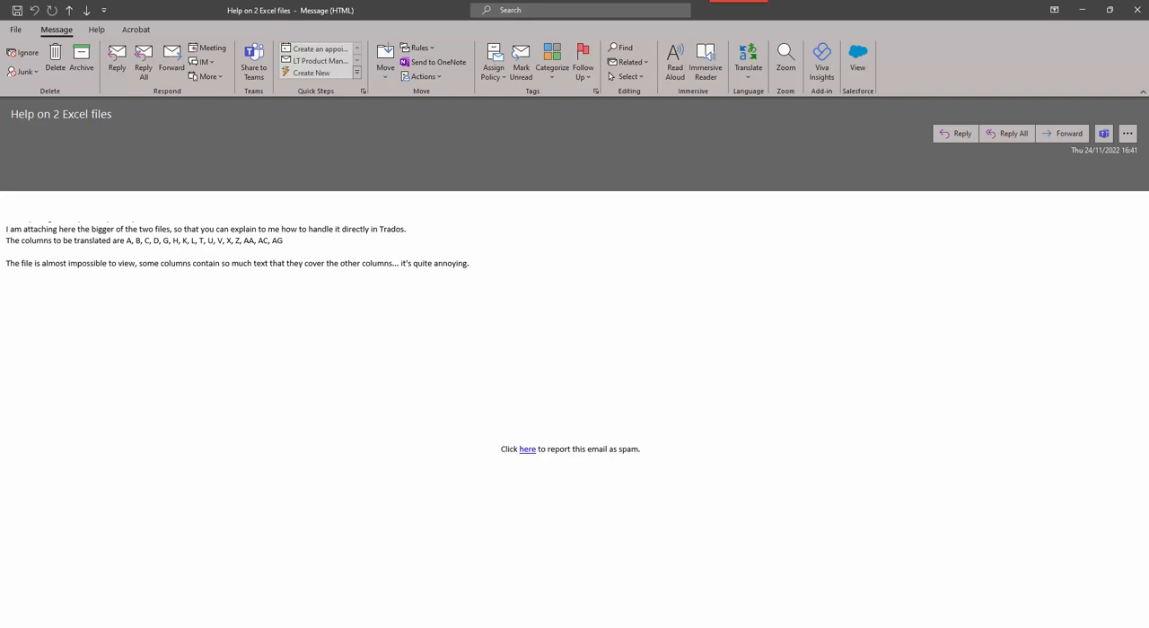
{"action": "key", "text": "alt+Tab"}
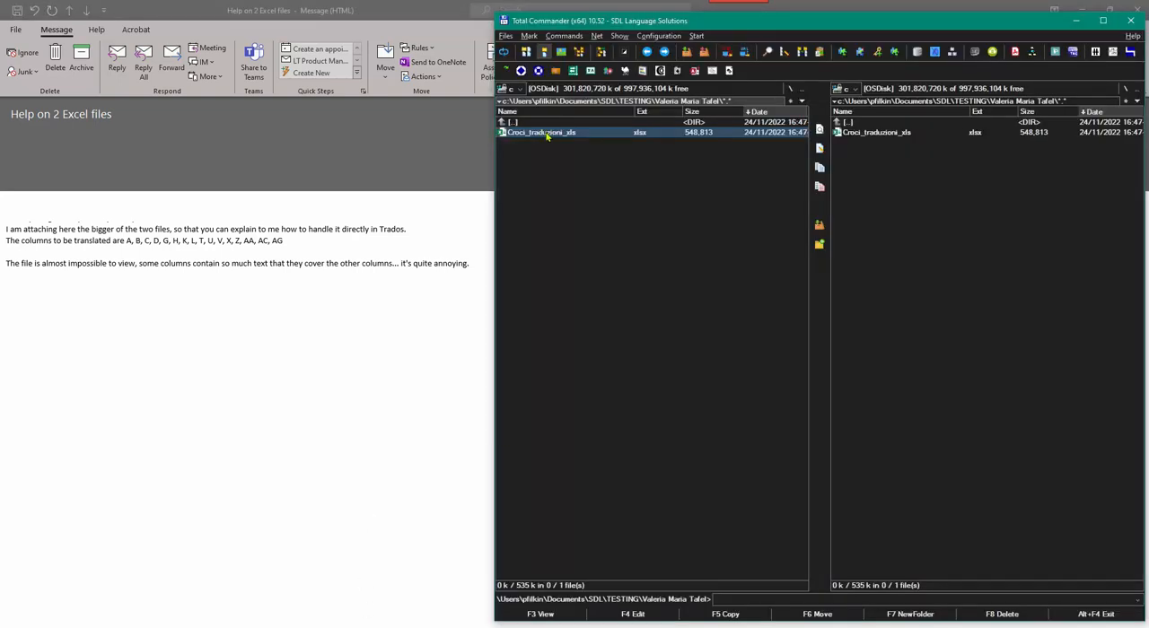
{"action": "double_click", "coordinate": [548, 133]}
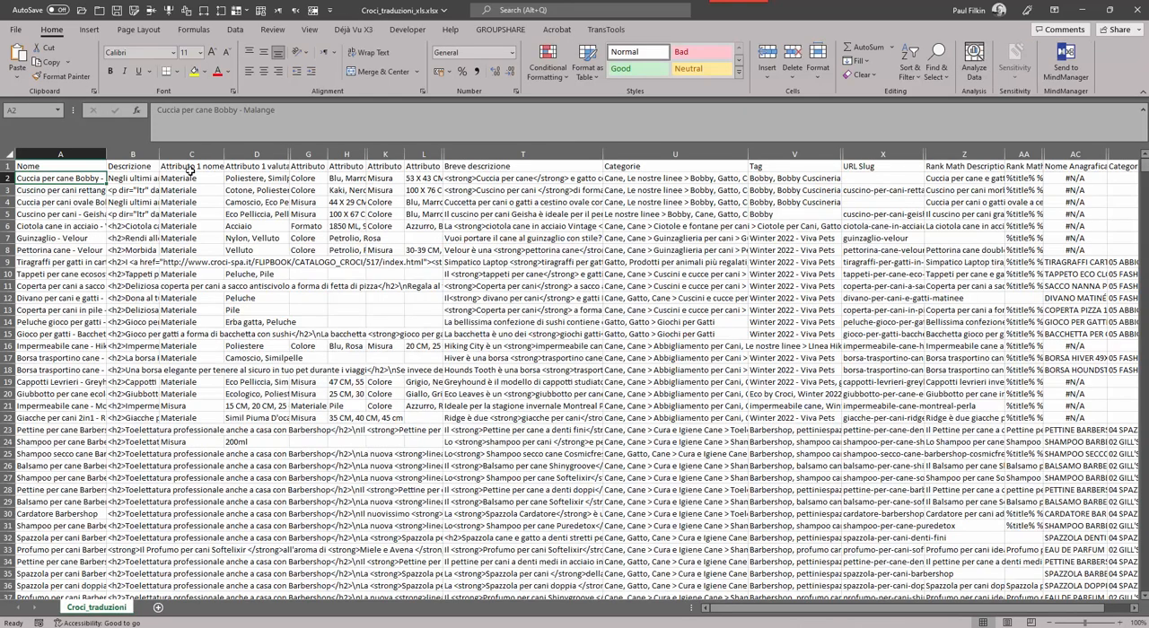
Examine the HTML tags and \n codes in the Descrizione and Breve descrizione cells, and close the workbook without saving.
{"action": "left_click", "coordinate": [124, 241]}
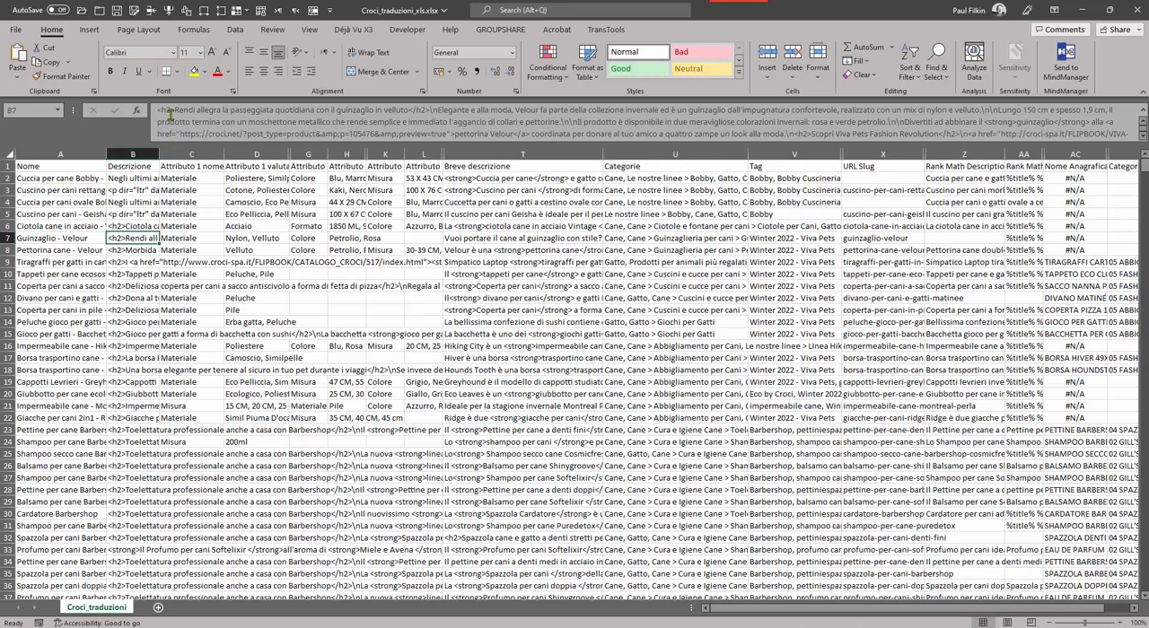
{"action": "left_click_drag", "start_coordinate": [169, 114], "coordinate": [156, 112]}
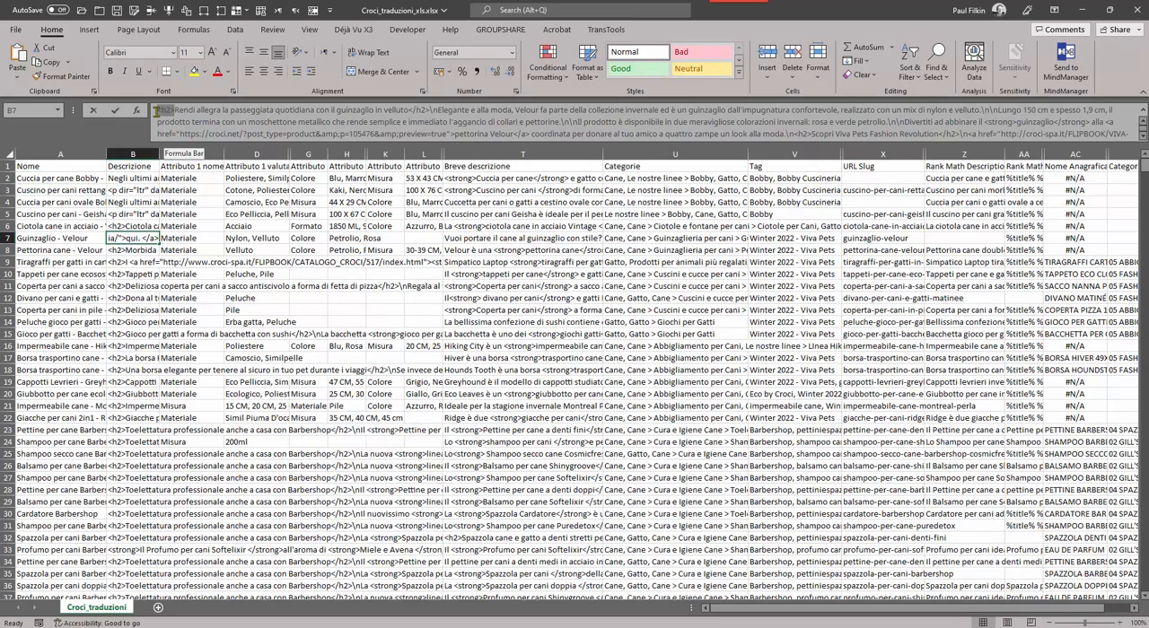
{"action": "left_click", "coordinate": [435, 110]}
{"action": "left_click", "coordinate": [448, 110]}
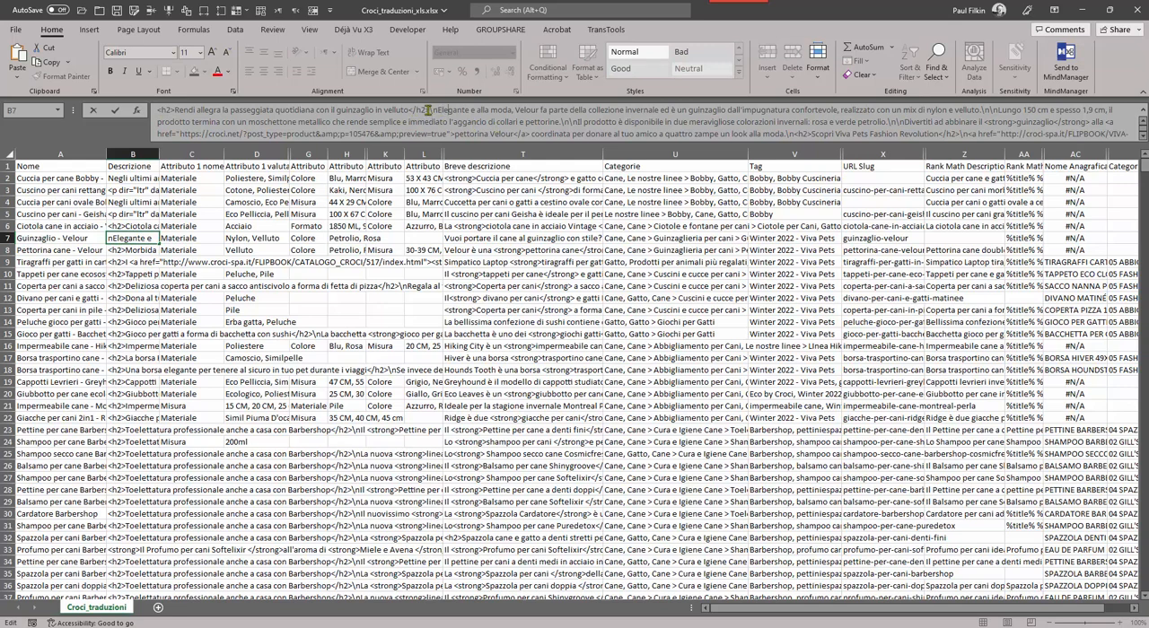
{"action": "left_click_drag", "start_coordinate": [430, 112], "coordinate": [438, 111]}
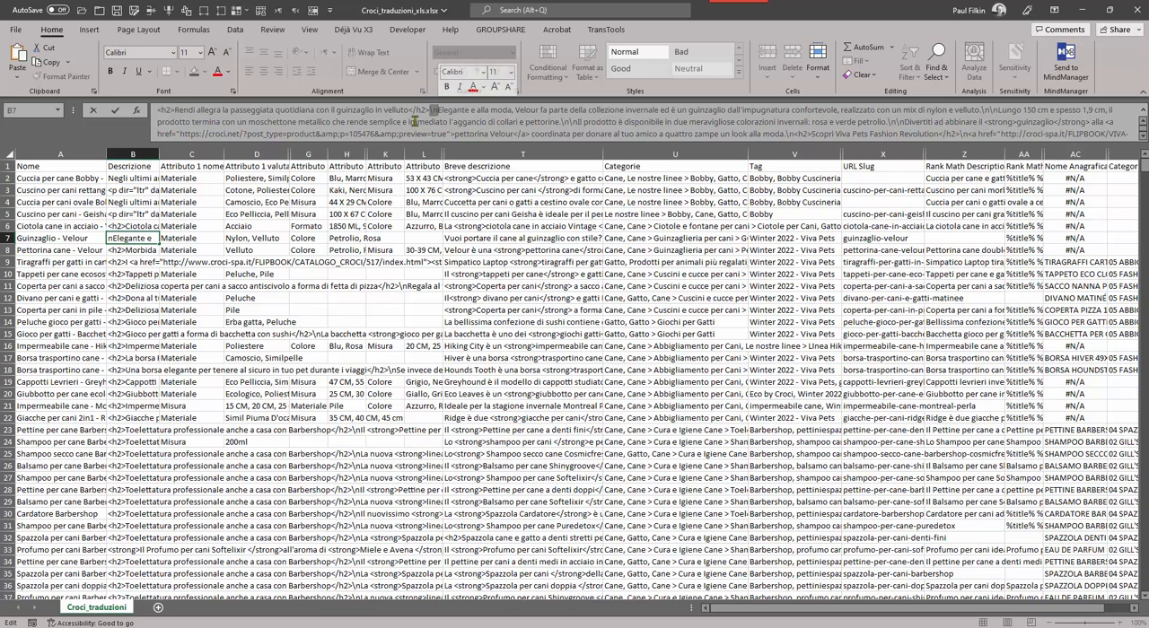
{"action": "left_click", "coordinate": [152, 200]}
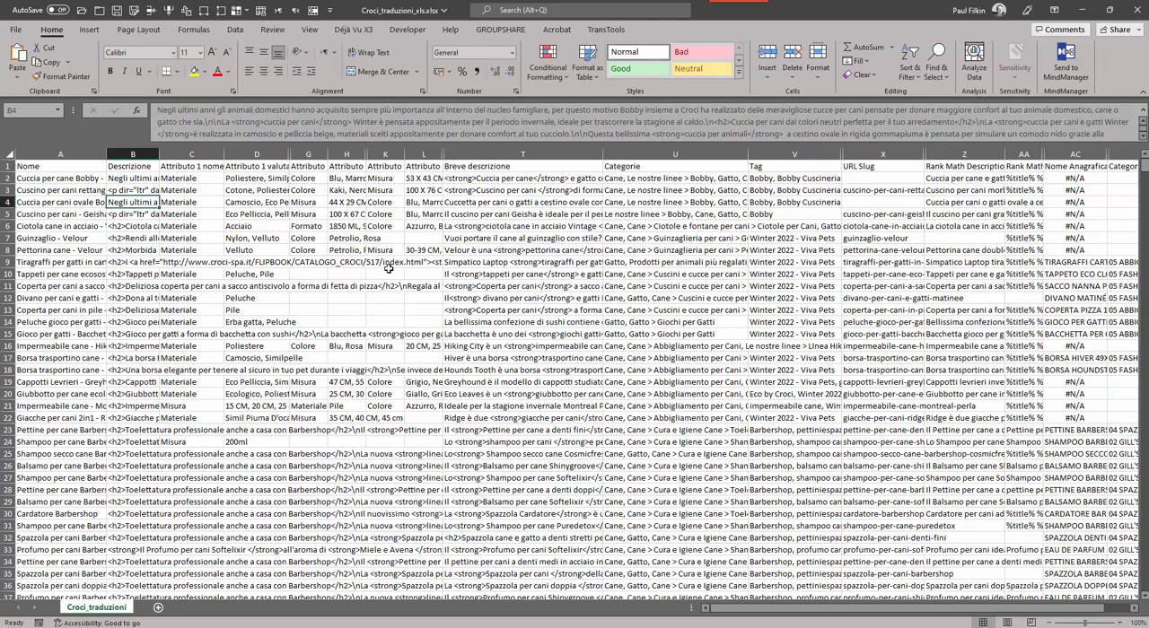
{"action": "left_click", "coordinate": [499, 230]}
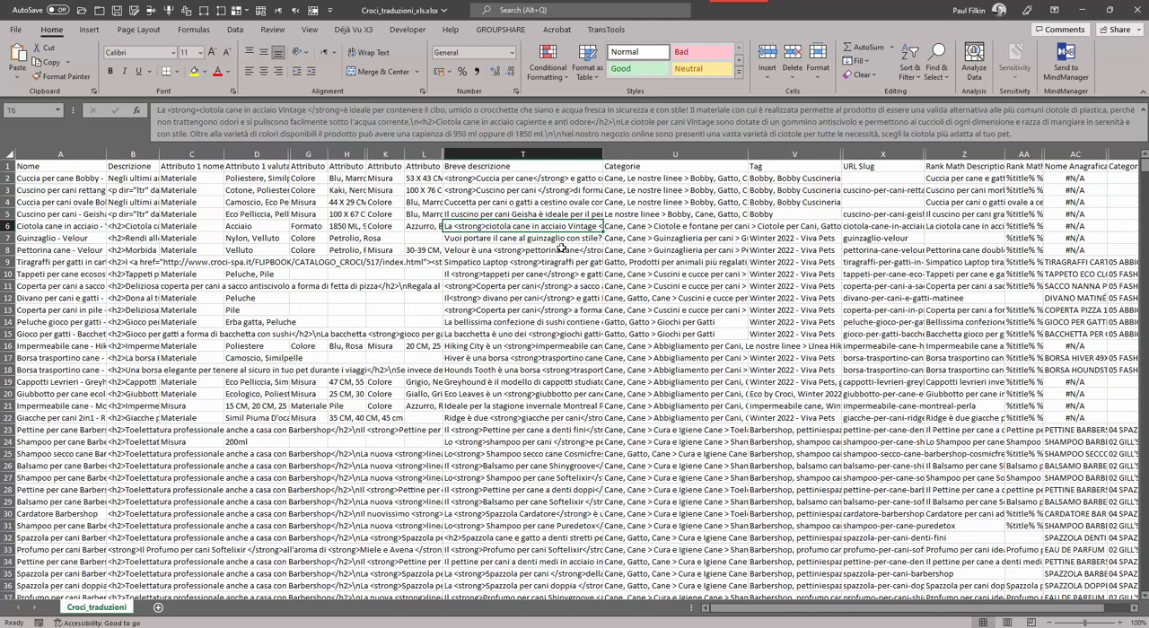
{"action": "left_click", "coordinate": [561, 249]}
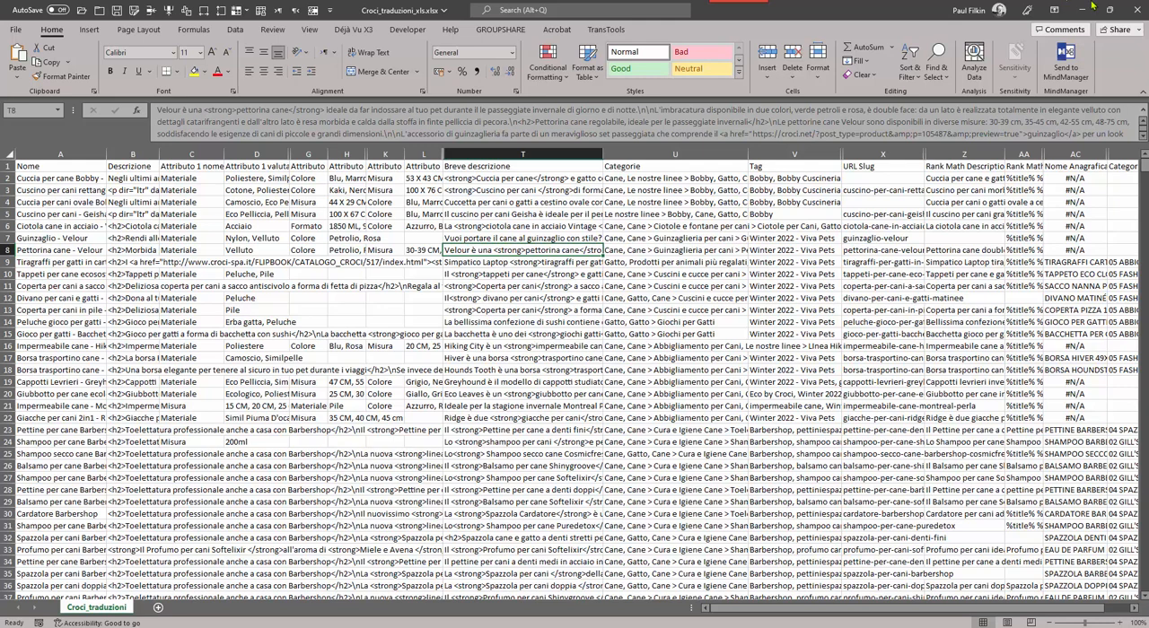
{"action": "left_click", "coordinate": [1135, 9]}
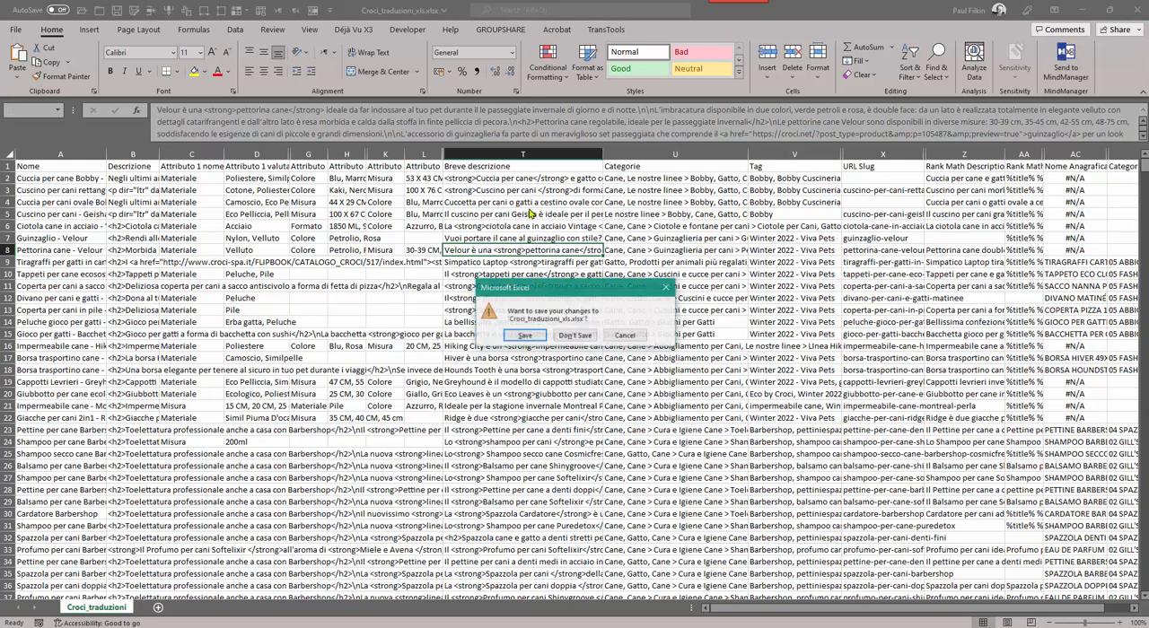
{"action": "left_click", "coordinate": [575, 334]}
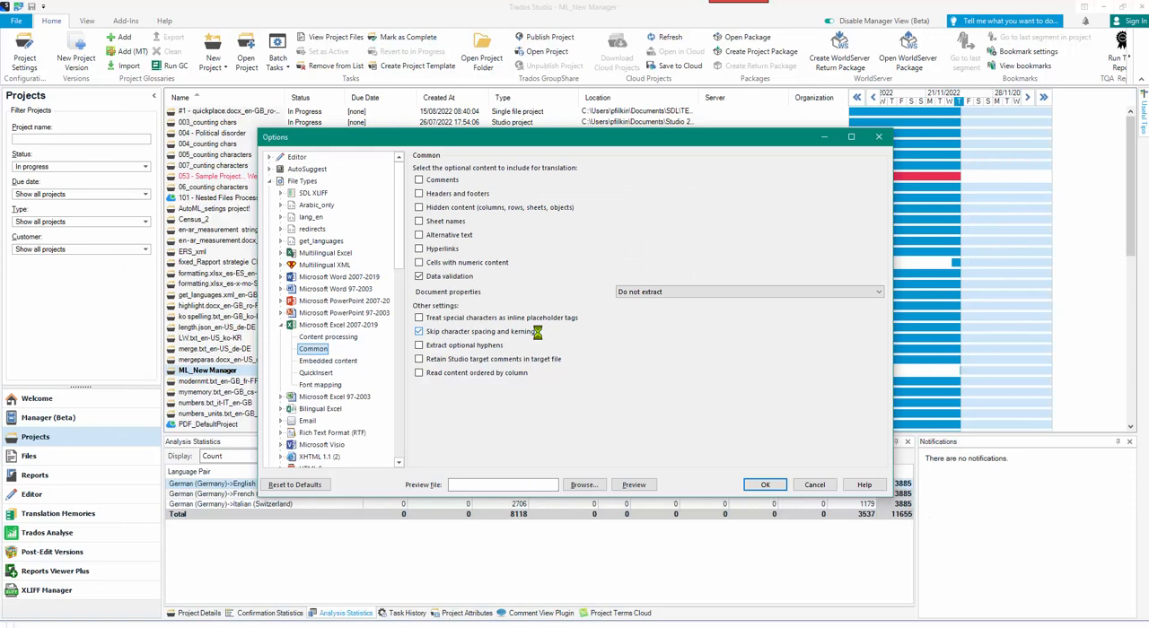
Enable embedded content processing in all paragraphs for Microsoft Excel 2007-2019 and remove the existing placeholder tag rule.
{"action": "left_click", "coordinate": [319, 363]}
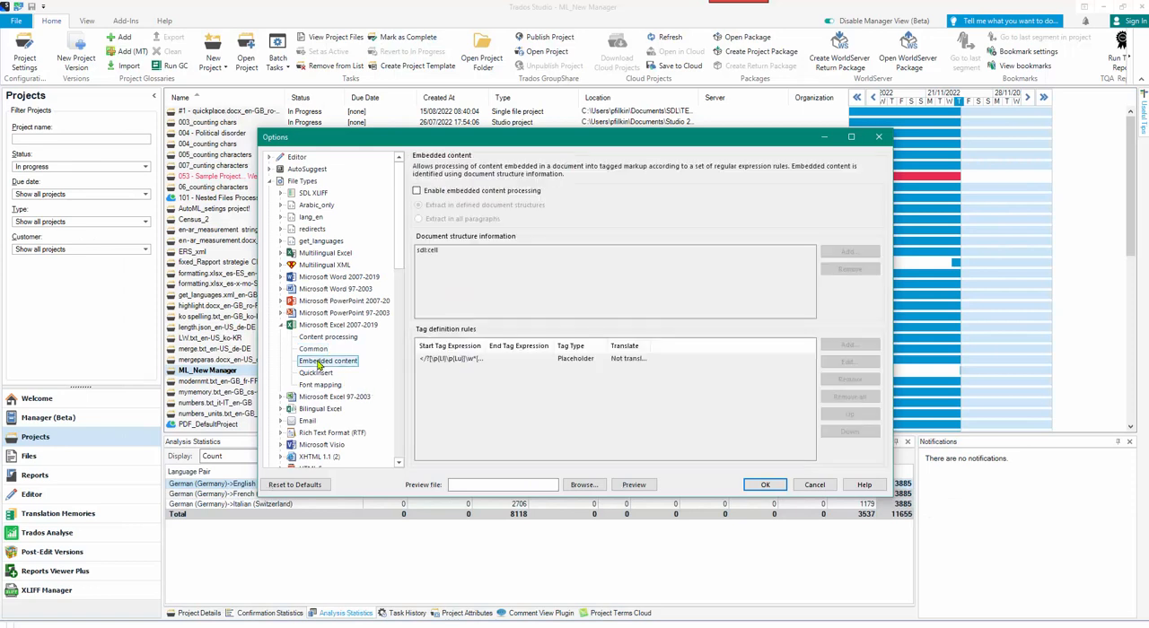
{"action": "left_click", "coordinate": [417, 191]}
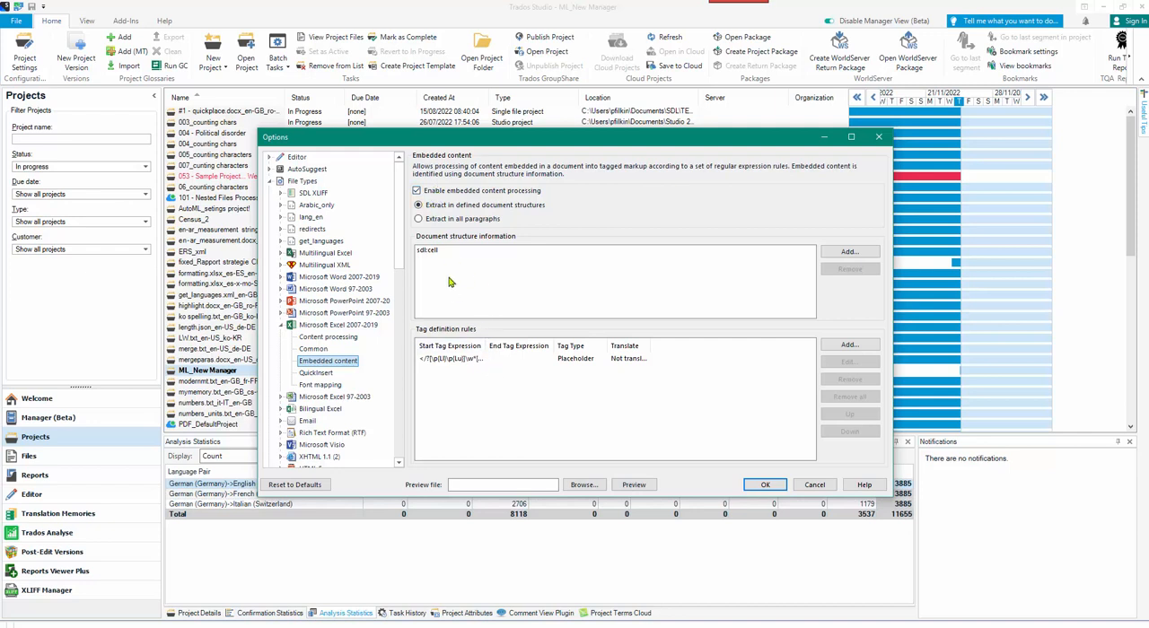
{"action": "left_click", "coordinate": [418, 220]}
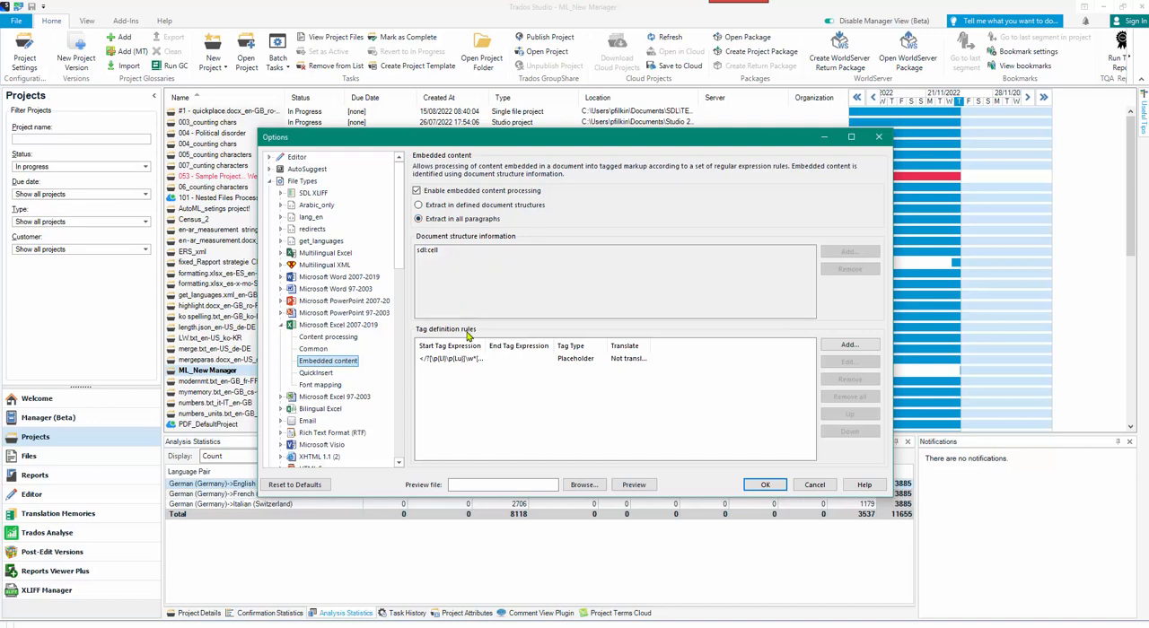
{"action": "left_click", "coordinate": [572, 360]}
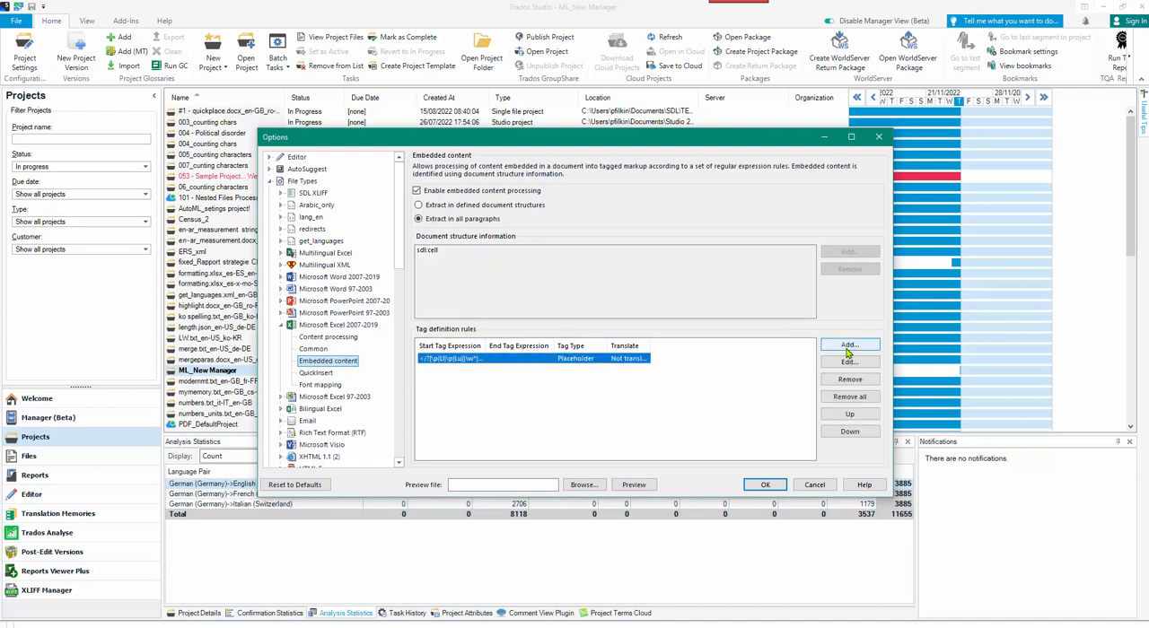
{"action": "left_click", "coordinate": [851, 380]}
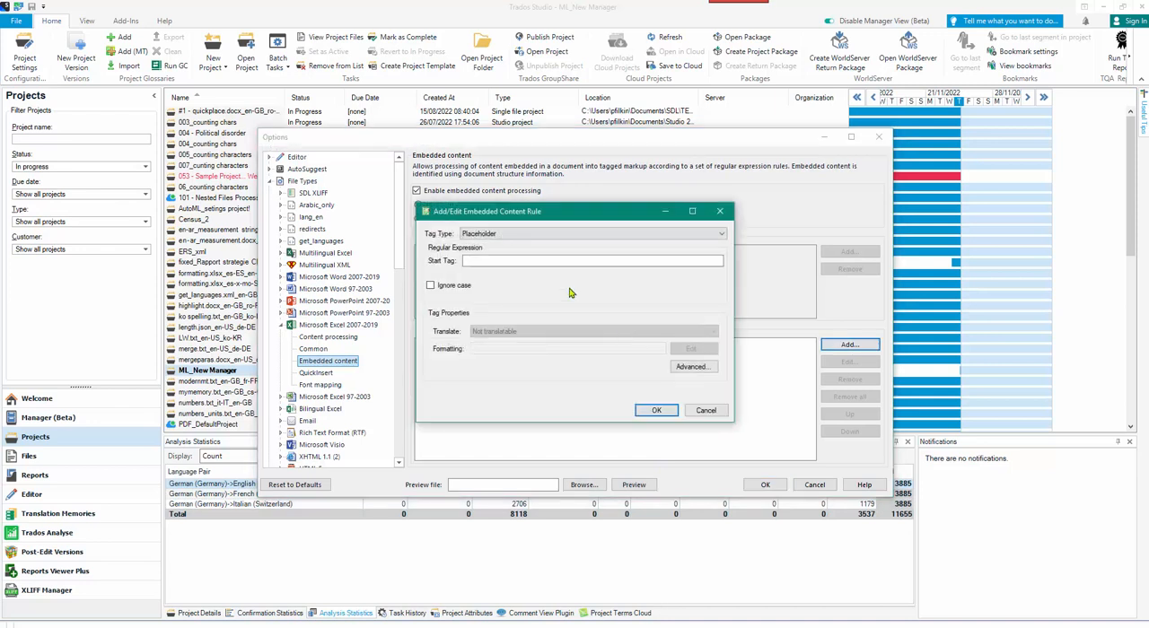
Set the new embedded content rule to Tag Pair with <h2> as the start tag and </h2> as the end tag.
{"action": "left_click", "coordinate": [549, 234]}
{"action": "left_click", "coordinate": [532, 244]}
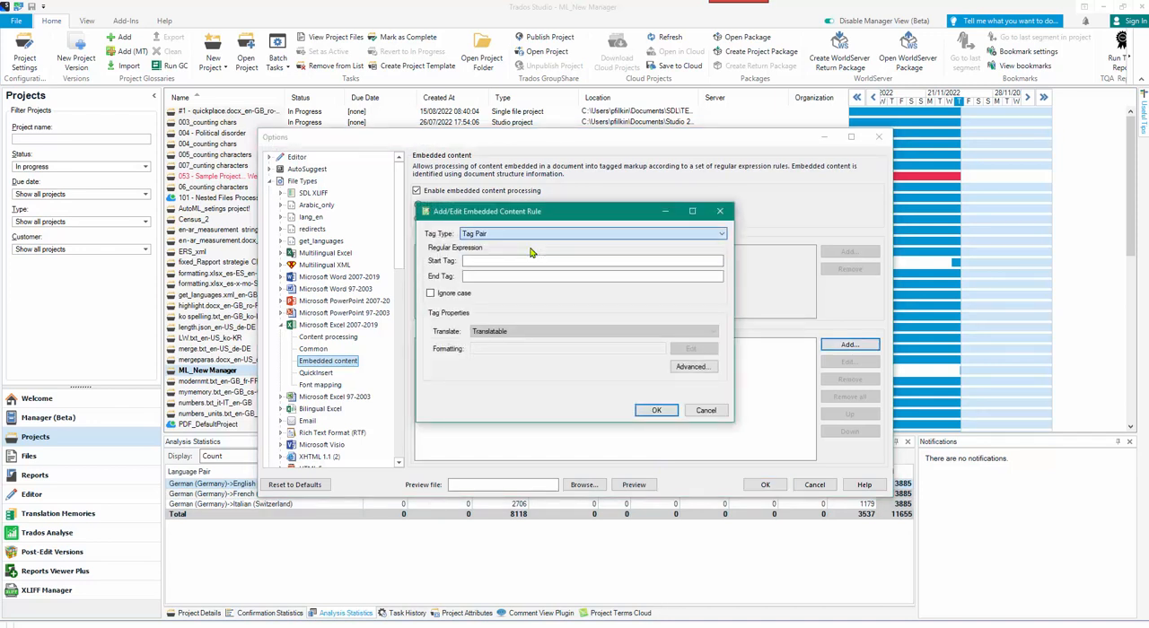
{"action": "left_click", "coordinate": [516, 261]}
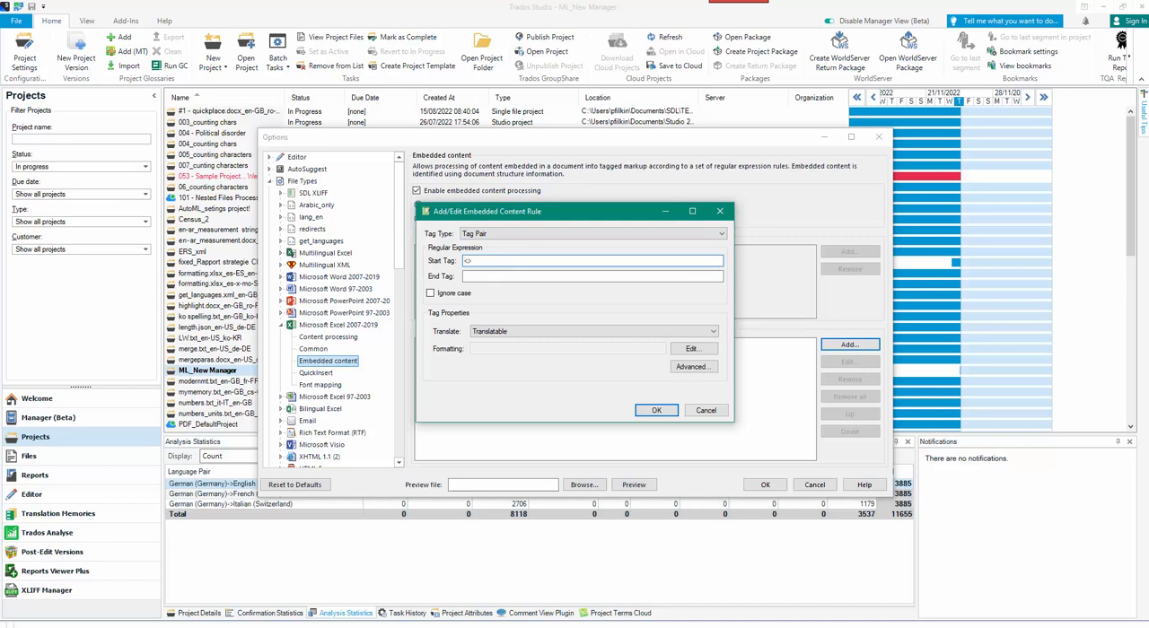
{"action": "type", "text": "<h2>"}
{"action": "left_click", "coordinate": [555, 275]}
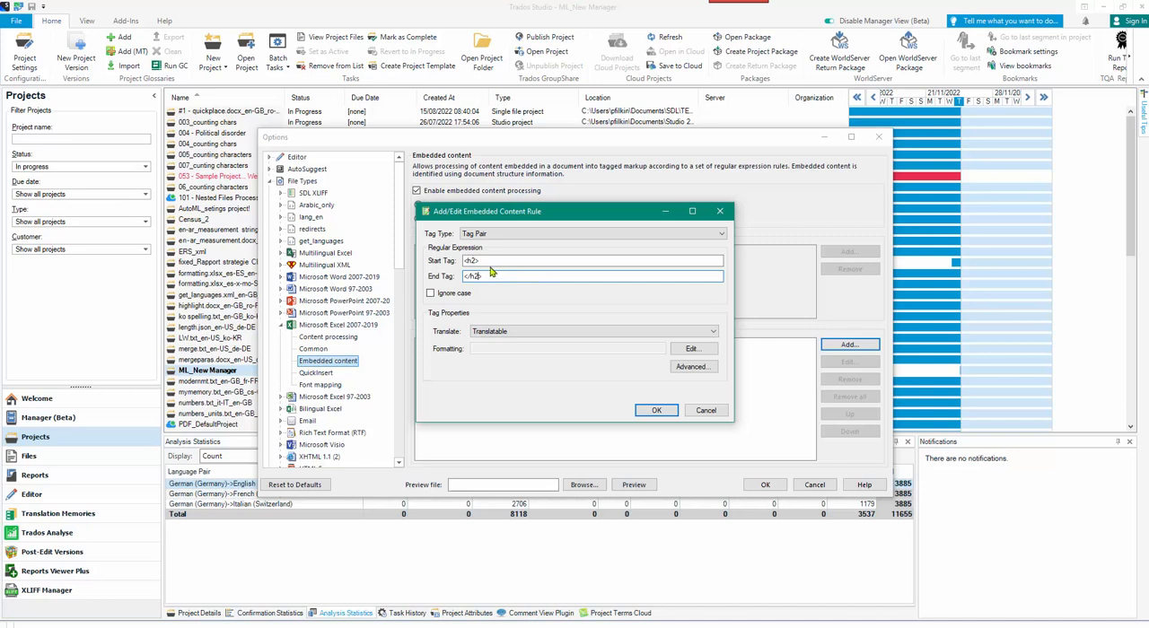
{"action": "left_click", "coordinate": [473, 261]}
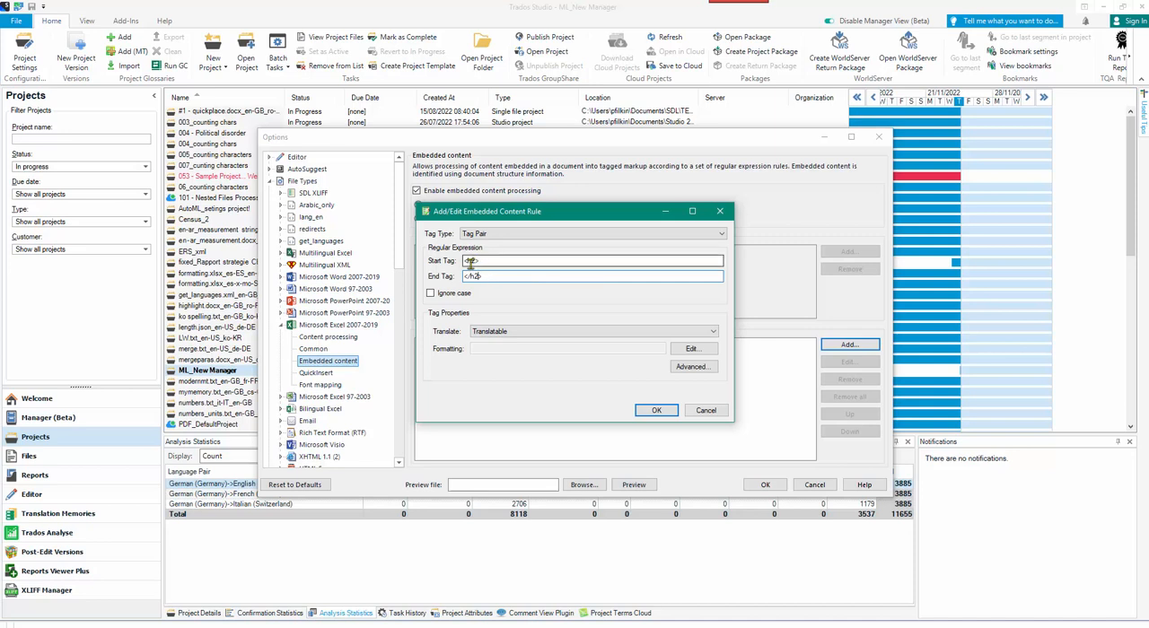
{"action": "left_click", "coordinate": [479, 276]}
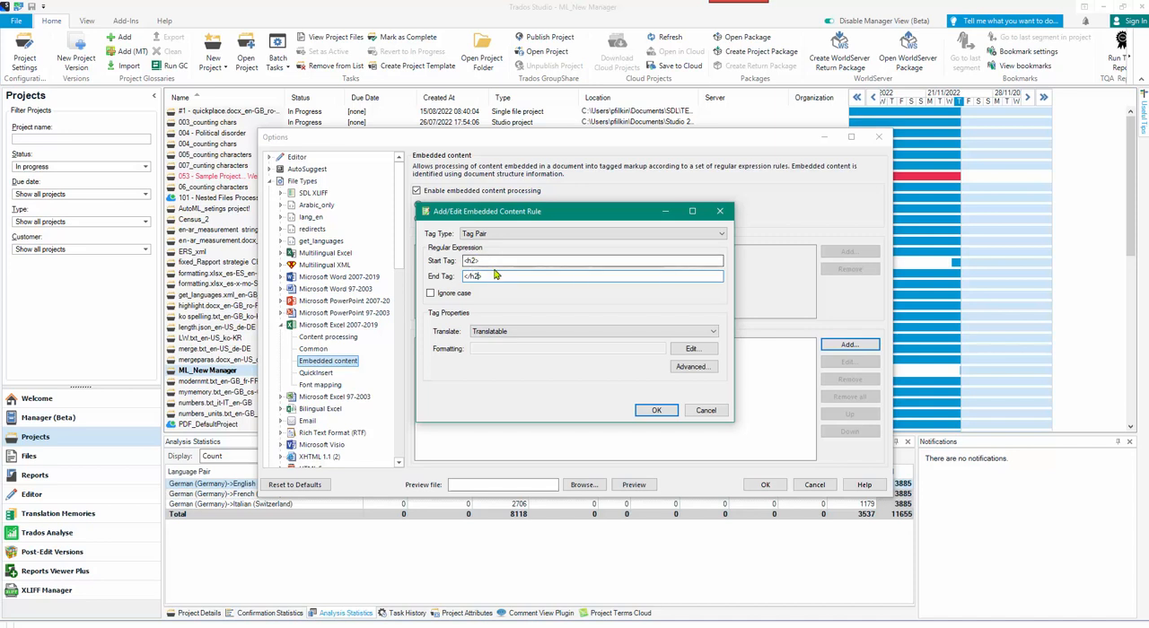
{"action": "left_click", "coordinate": [465, 260]}
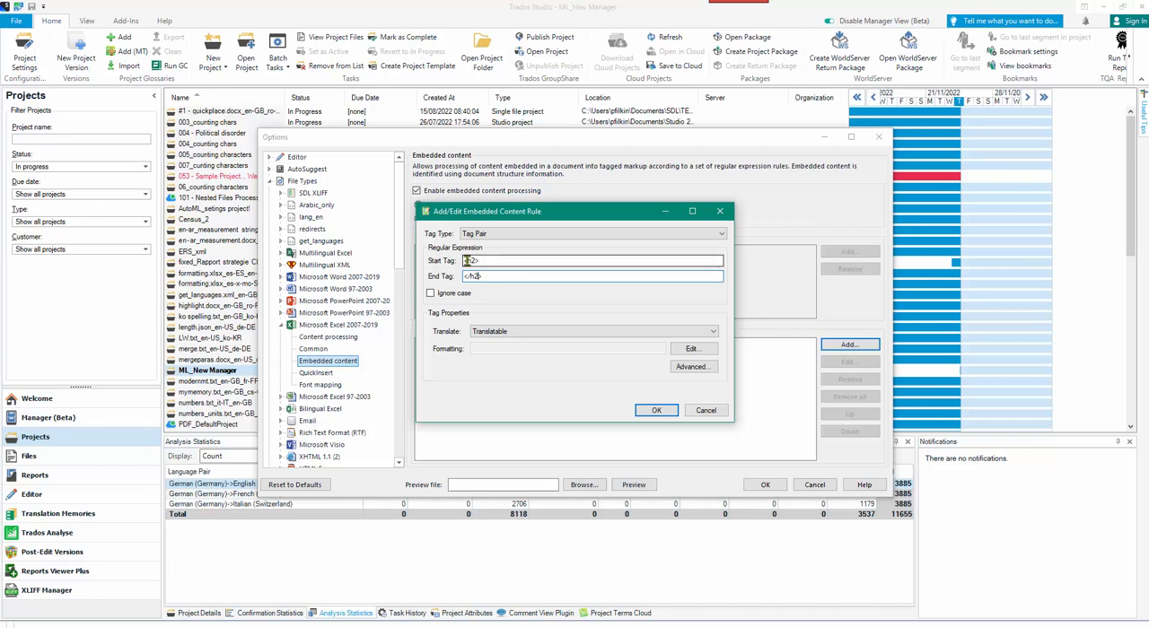
Generalise the tag pair rule with start expression <[^>]+> and end expression </[^>]+>, and save the rule.
{"action": "left_click_drag", "start_coordinate": [466, 260], "coordinate": [494, 261]}
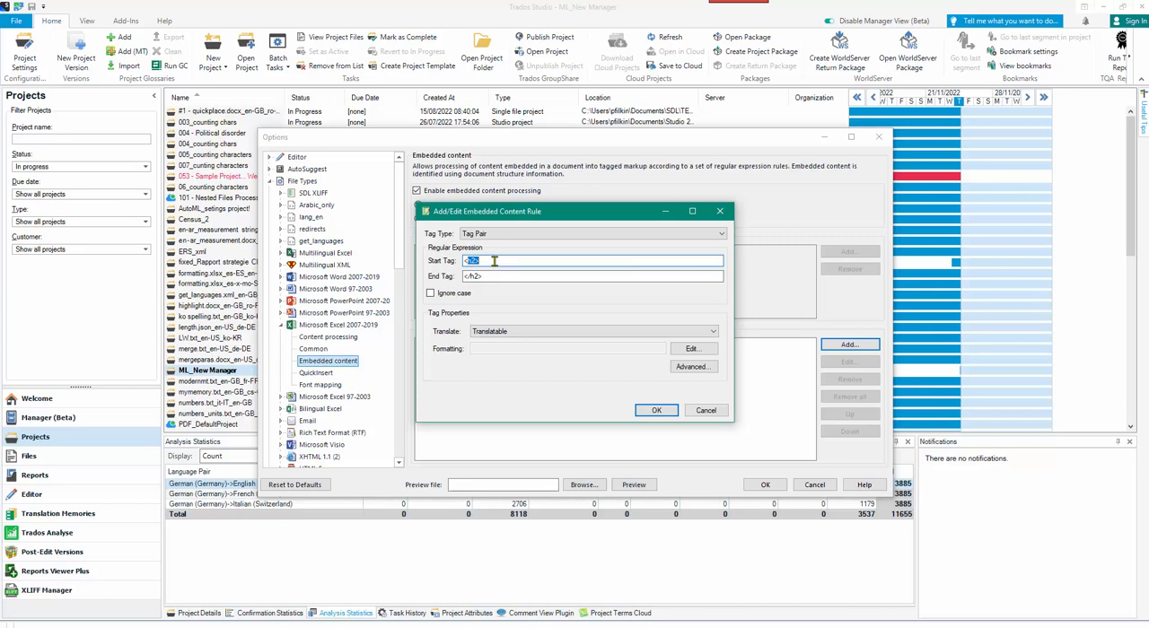
{"action": "type", "text": "<("}
{"action": "type", "text": "^>"}
{"action": "left_click", "coordinate": [488, 277]}
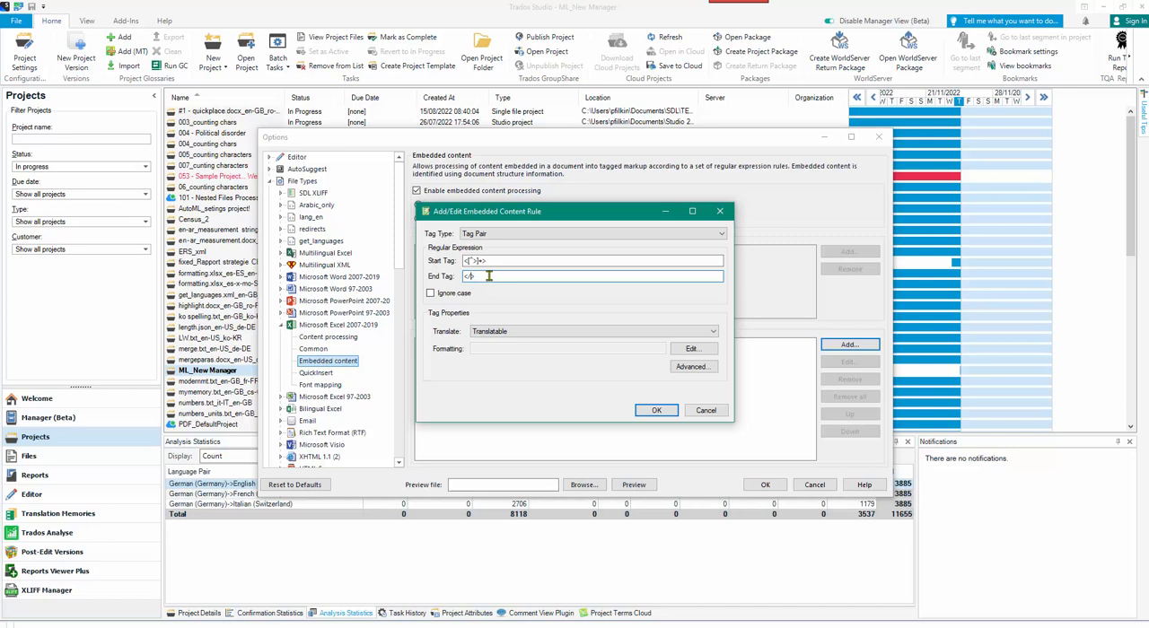
{"action": "type", "text": "("}
{"action": "type", "text": "^"}
{"action": "type", "text": "]+>"}
{"action": "left_click", "coordinate": [657, 411]}
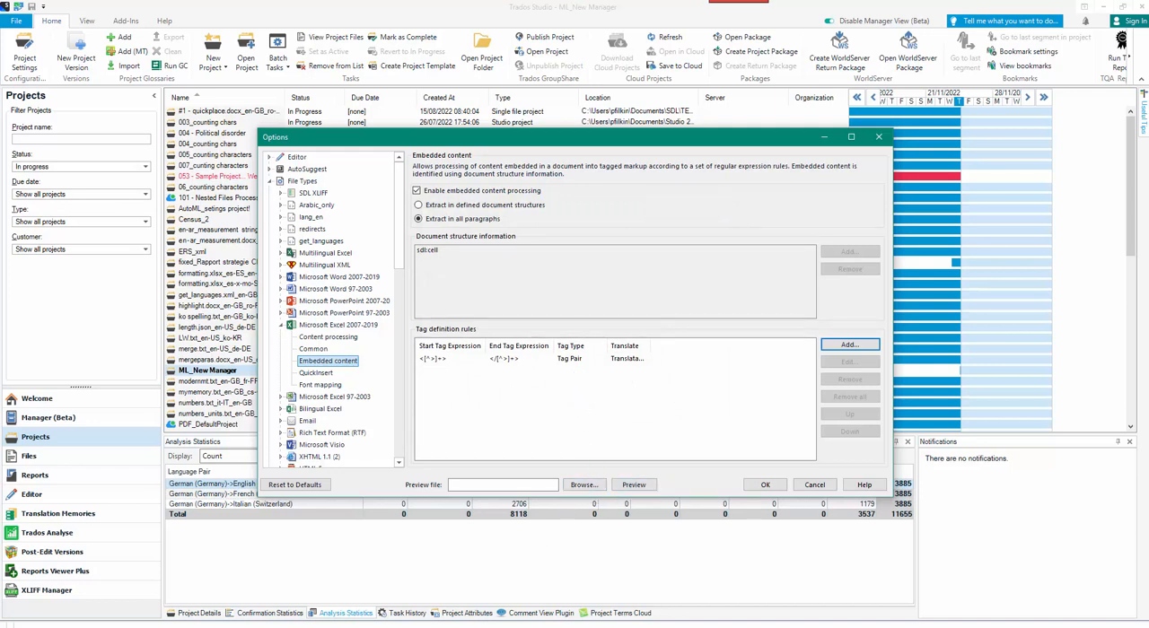
Select Croci_traduzioni_xls.xlsx as the preview file for the Excel file type settings.
{"action": "key", "text": "alt+Tab"}
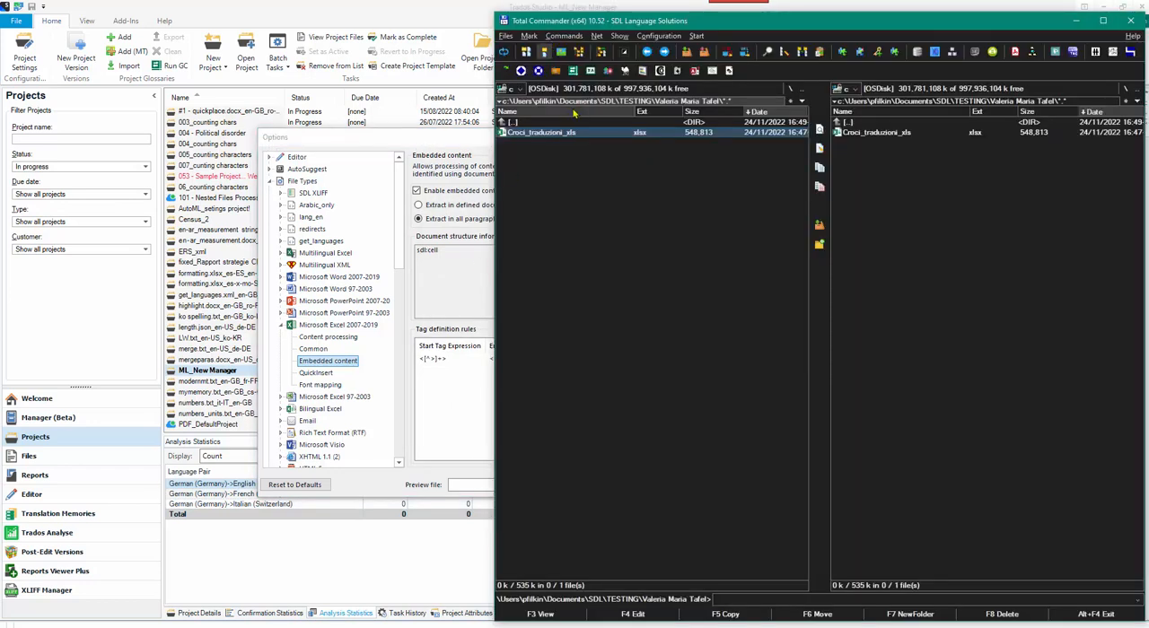
{"action": "key", "text": "alt+Tab"}
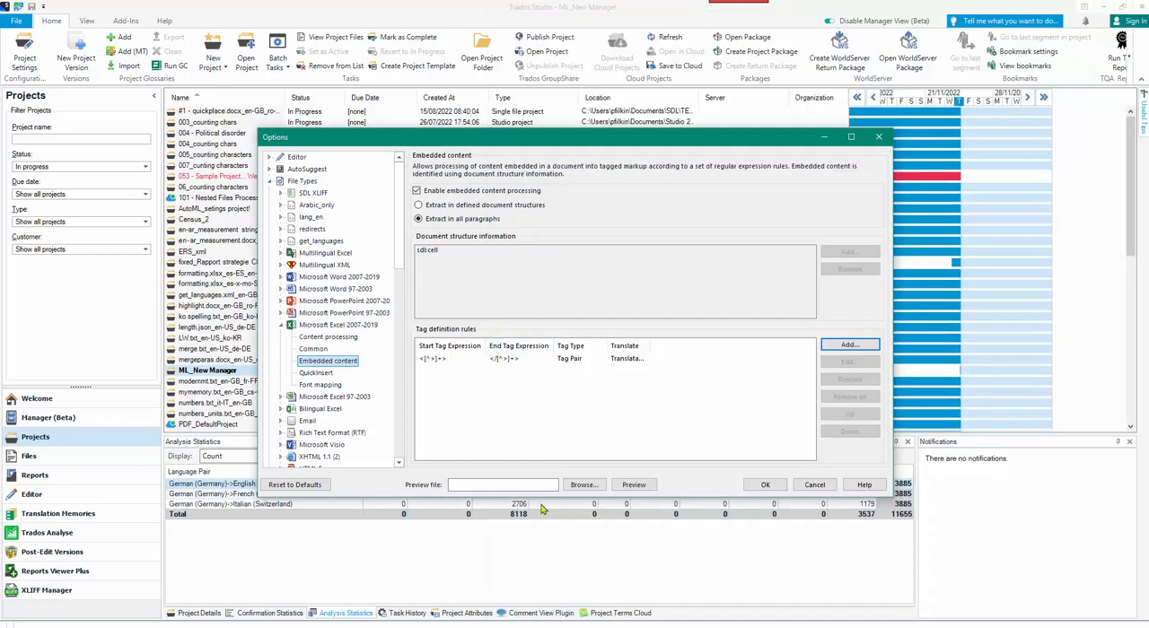
{"action": "left_click", "coordinate": [584, 486]}
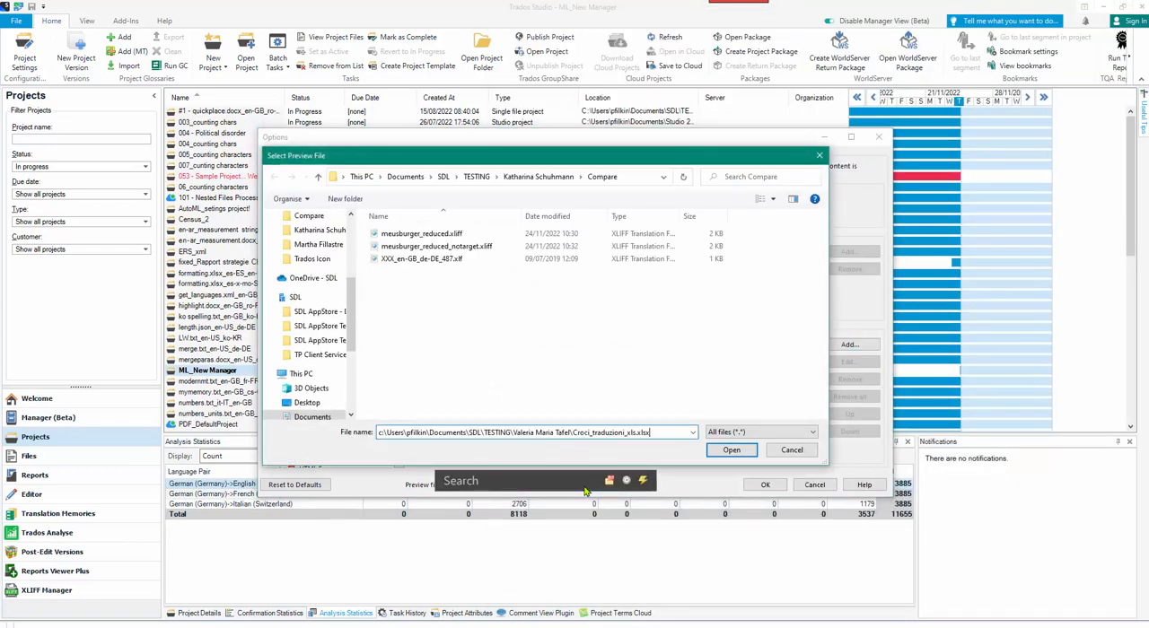
{"action": "key", "text": "Return"}
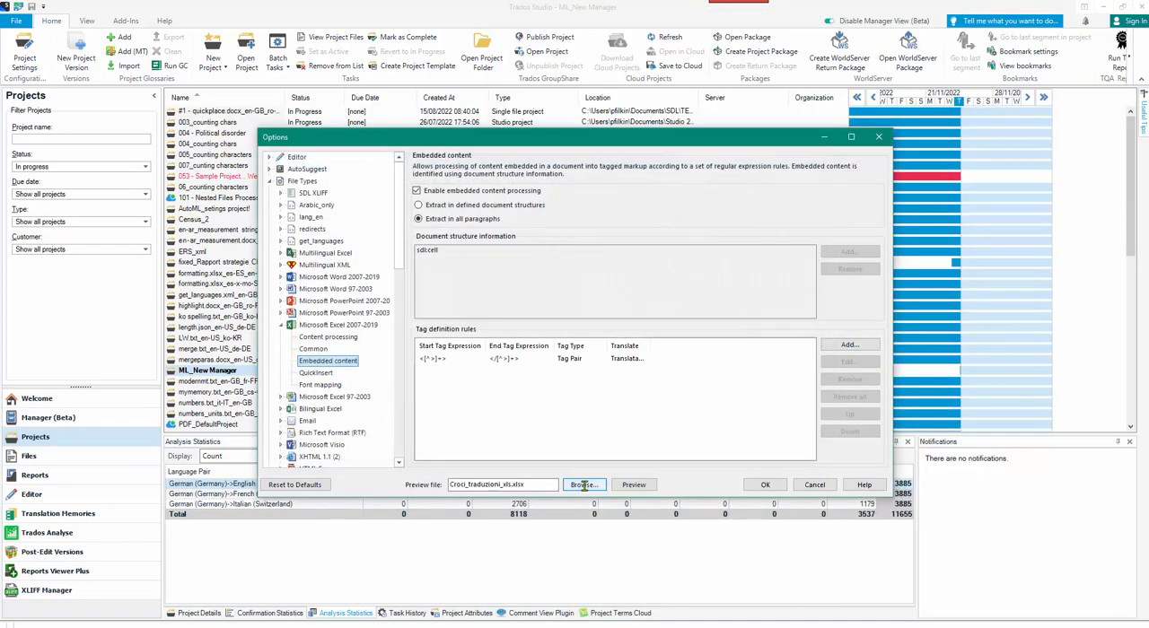
Preview the workbook to check how the HTML tags and \n codes are handled by the tag pair rule, and close the preview.
{"action": "left_click", "coordinate": [633, 485]}
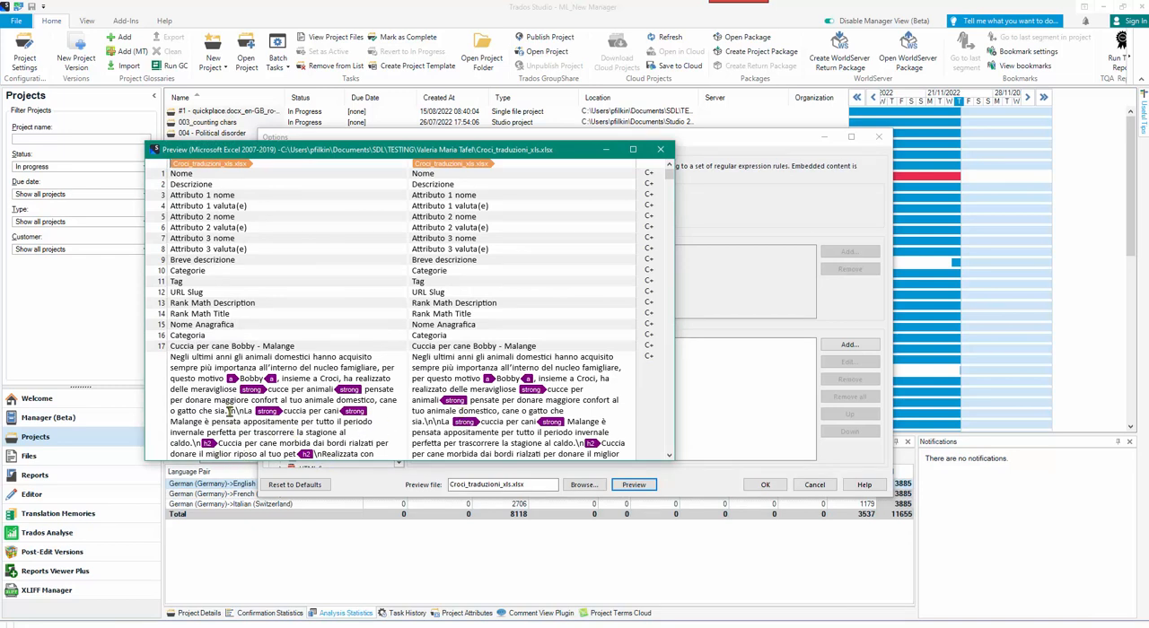
{"action": "left_click_drag", "start_coordinate": [228, 412], "coordinate": [236, 412]}
{"action": "left_click", "coordinate": [299, 401]}
{"action": "left_click_drag", "start_coordinate": [669, 176], "coordinate": [674, 211]}
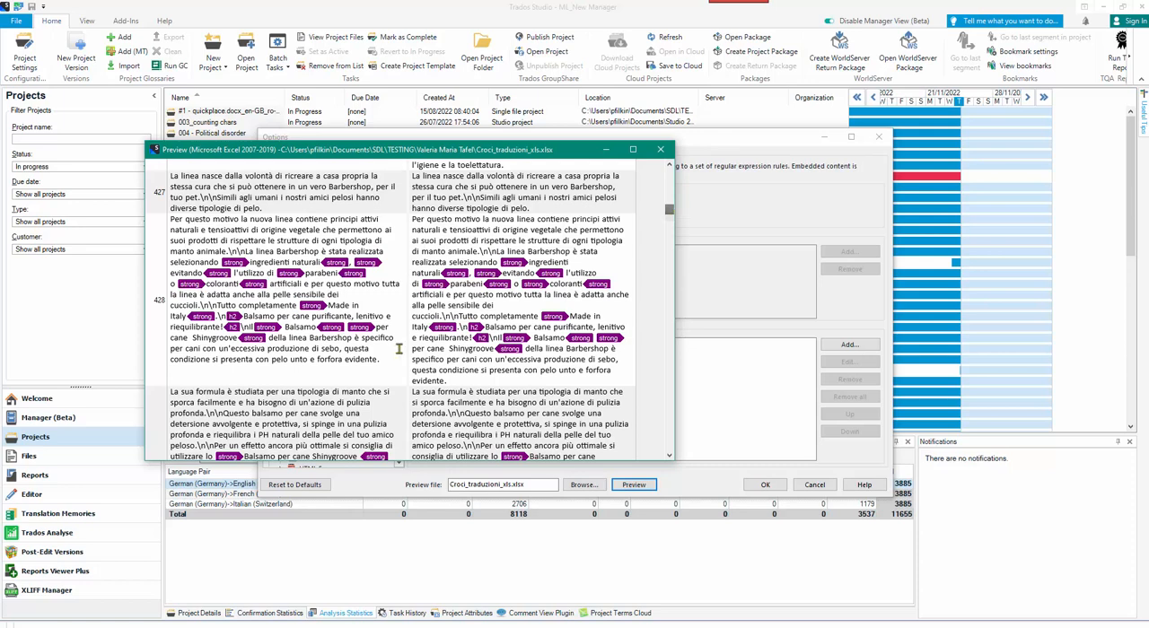
{"action": "left_click_drag", "start_coordinate": [670, 221], "coordinate": [670, 167]}
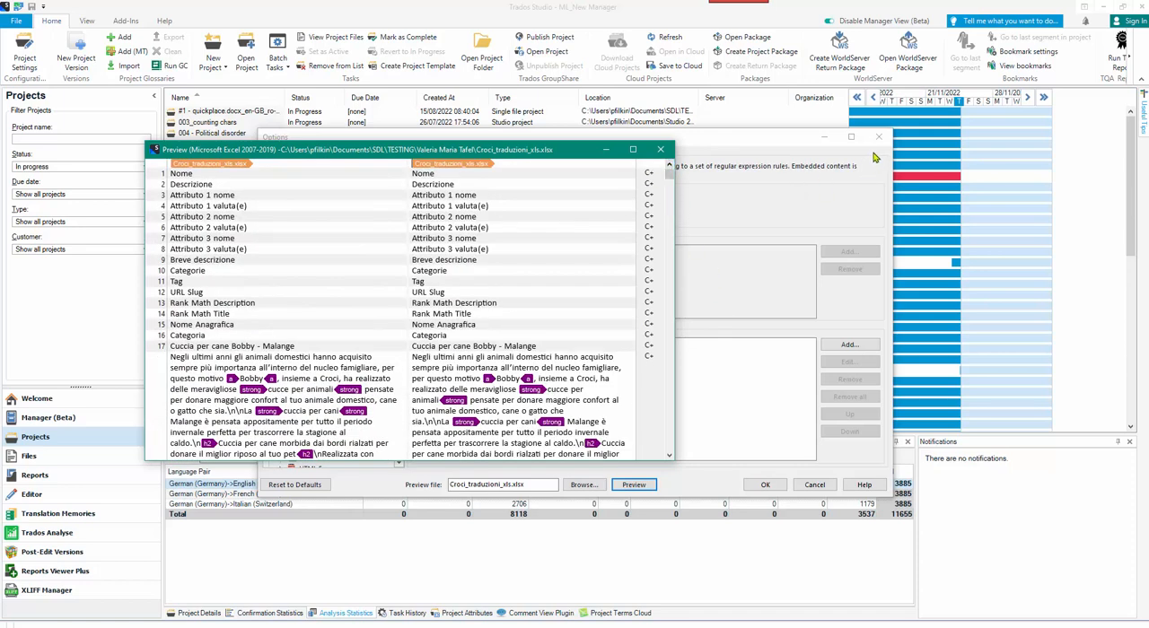
{"action": "left_click", "coordinate": [661, 149]}
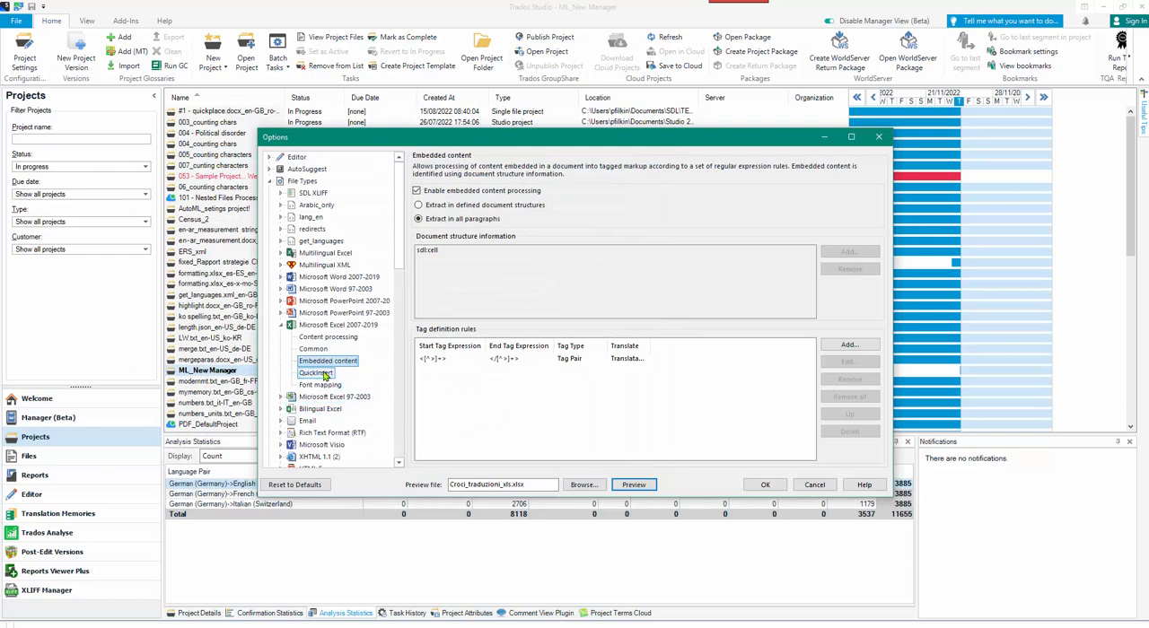
Add a placeholder rule with the start tag expression (\\n)+ to the tag definition rules.
{"action": "left_click", "coordinate": [837, 343]}
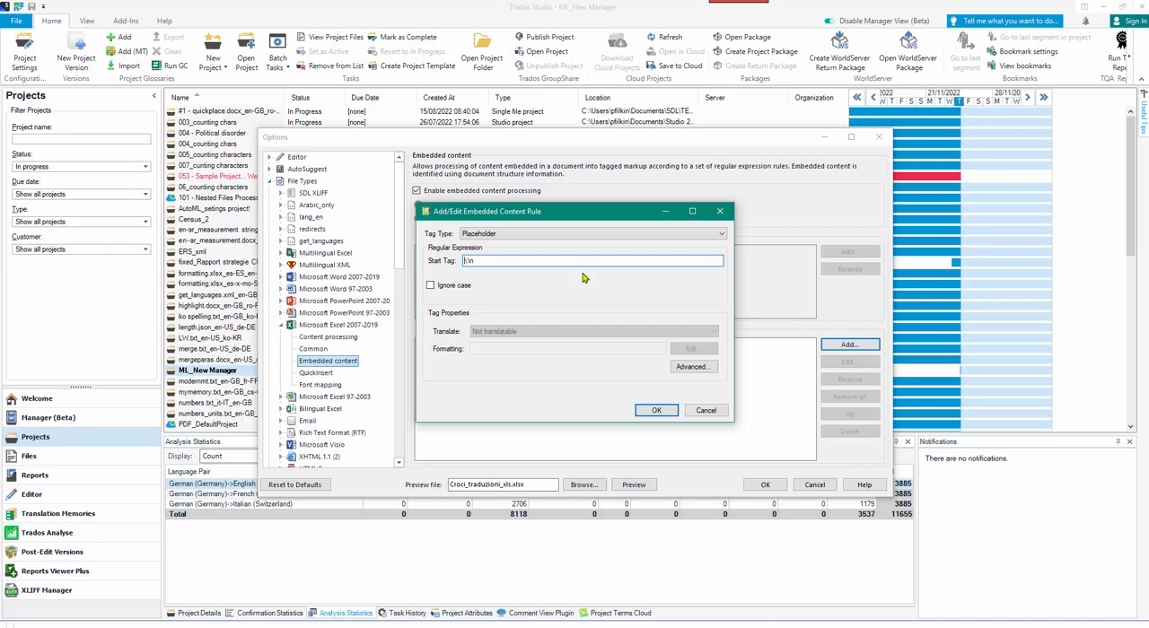
{"action": "type", "text": "("}
{"action": "left_click", "coordinate": [656, 411]}
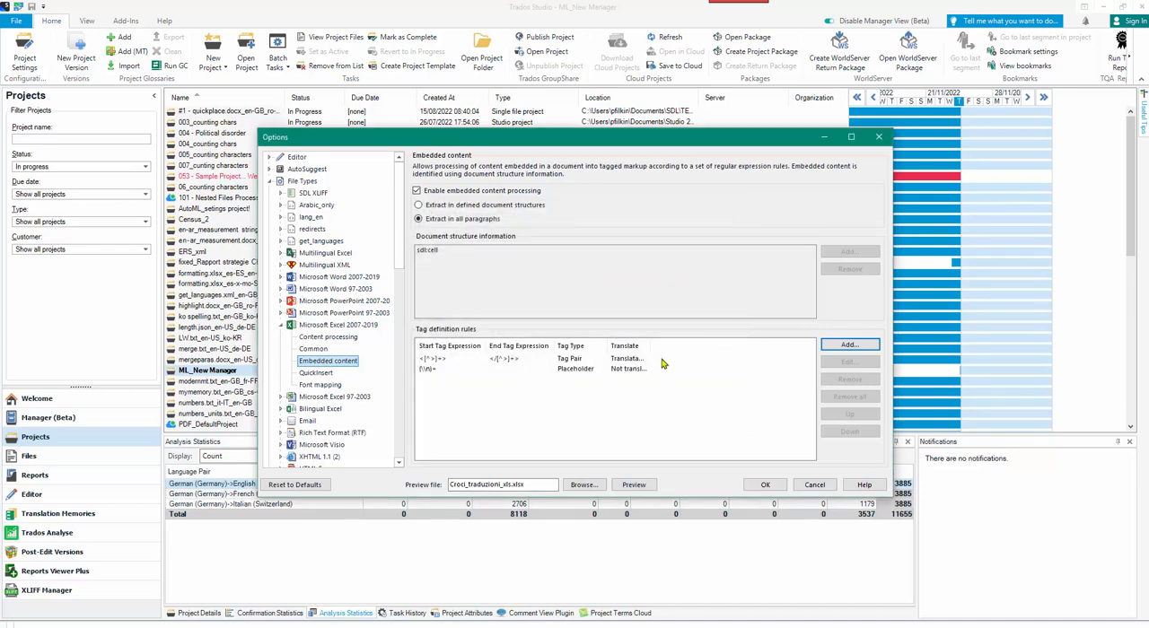
Preview the workbook again to examine the \n placeholders and the segmentation of the long descriptions, and close the preview.
{"action": "left_click", "coordinate": [621, 485]}
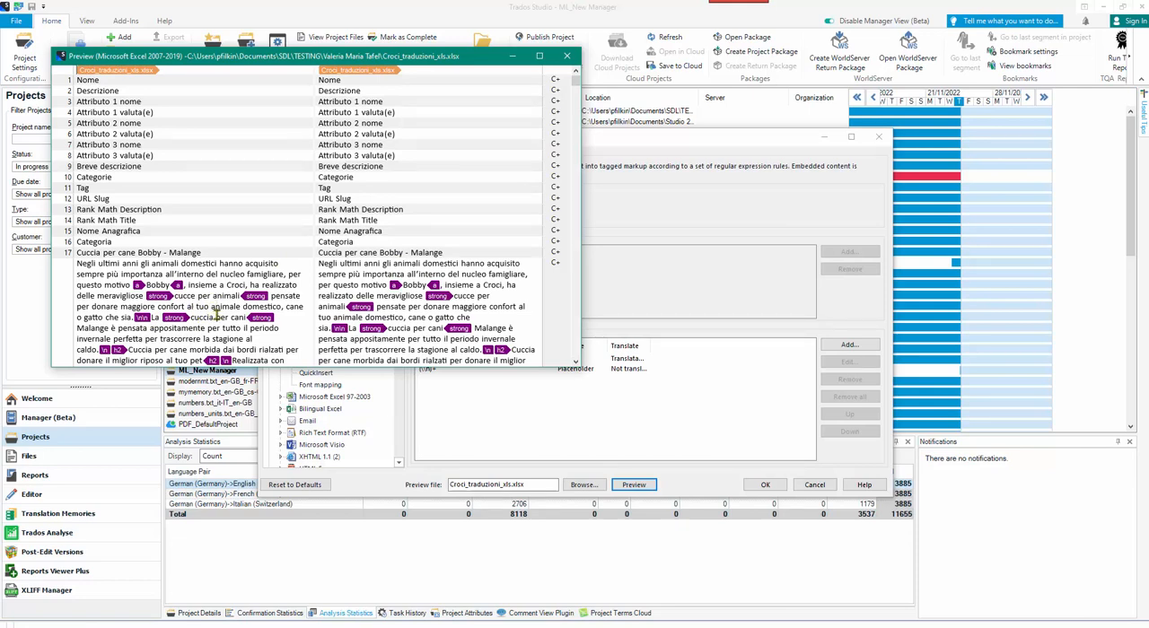
{"action": "scroll", "coordinate": [216, 314], "scroll_direction": "down", "scroll_amount": 5}
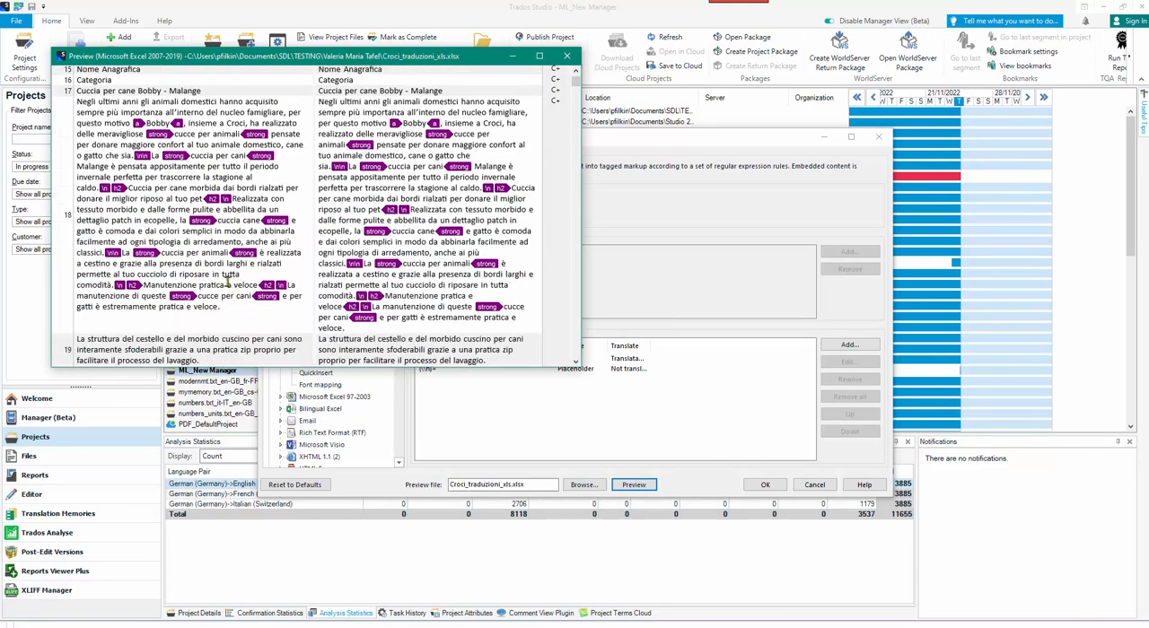
{"action": "scroll", "coordinate": [228, 281], "scroll_direction": "down", "scroll_amount": 2}
{"action": "scroll", "coordinate": [227, 281], "scroll_direction": "down", "scroll_amount": 3}
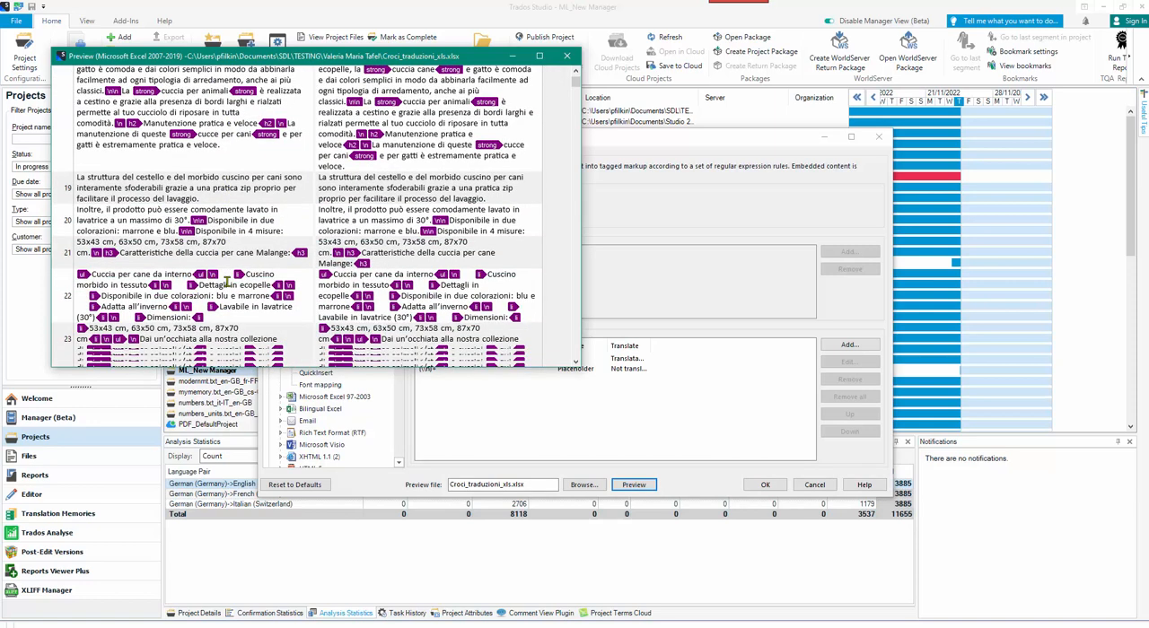
{"action": "scroll", "coordinate": [226, 284], "scroll_direction": "up", "scroll_amount": 2}
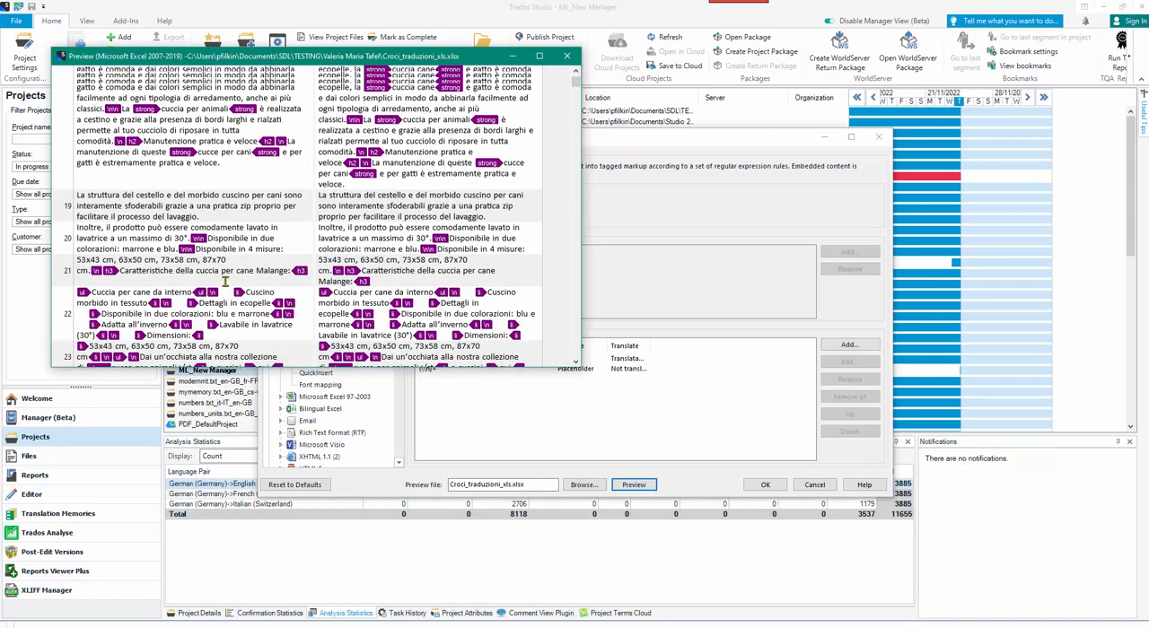
{"action": "scroll", "coordinate": [228, 296], "scroll_direction": "up", "scroll_amount": 3}
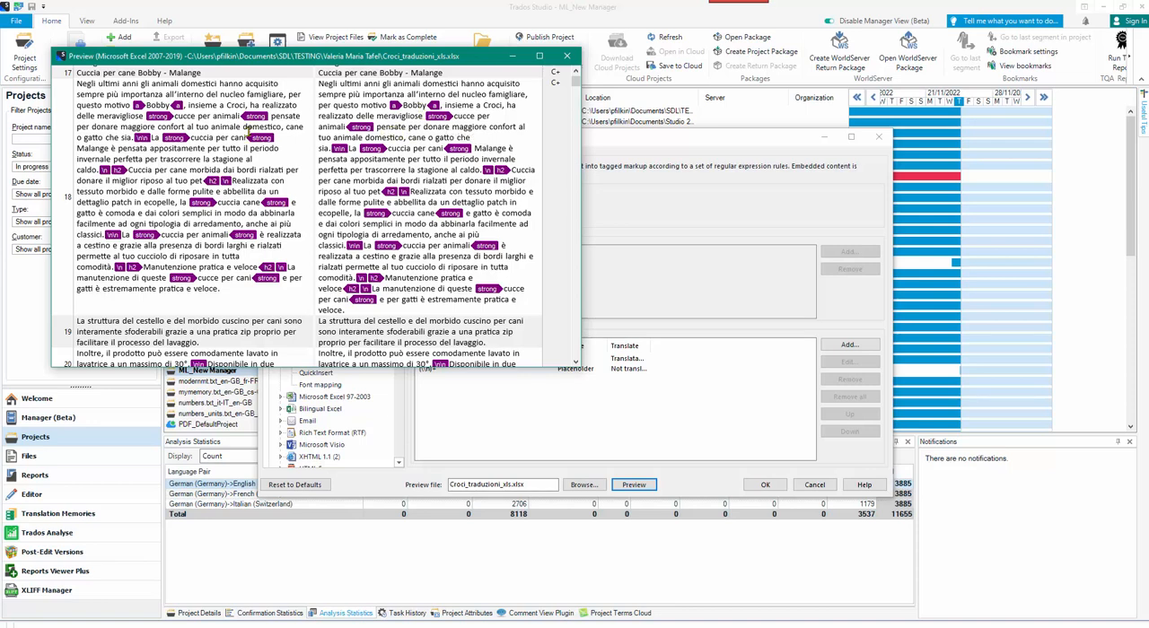
{"action": "scroll", "coordinate": [191, 138], "scroll_direction": "up", "scroll_amount": 1}
{"action": "scroll", "coordinate": [191, 138], "scroll_direction": "down", "scroll_amount": 4}
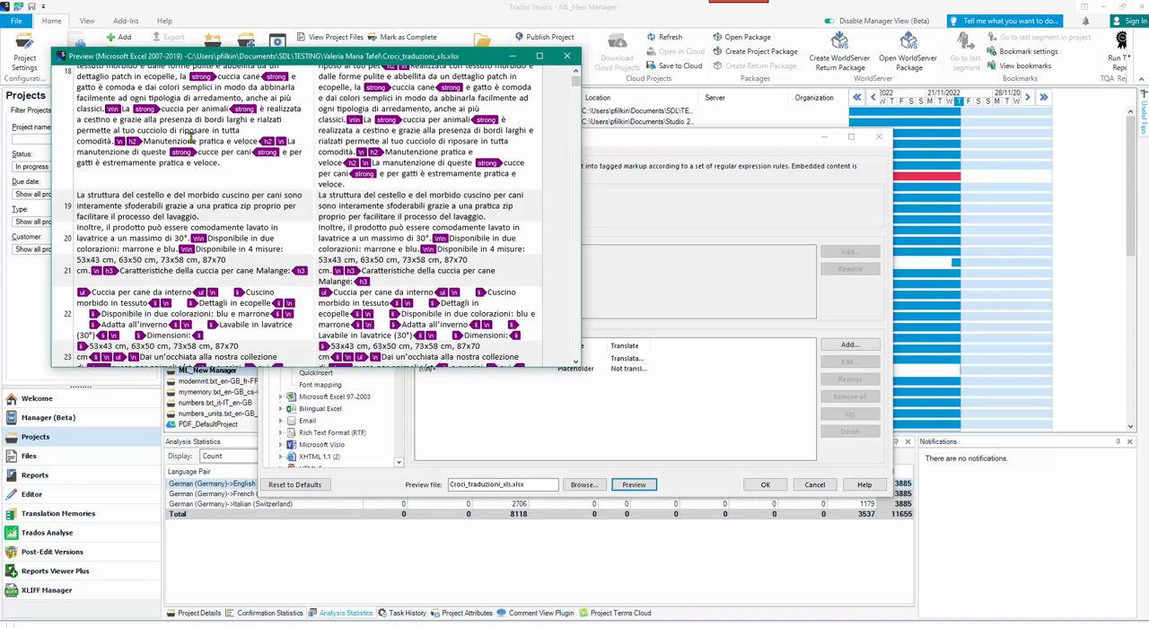
{"action": "scroll", "coordinate": [192, 137], "scroll_direction": "up", "scroll_amount": 1}
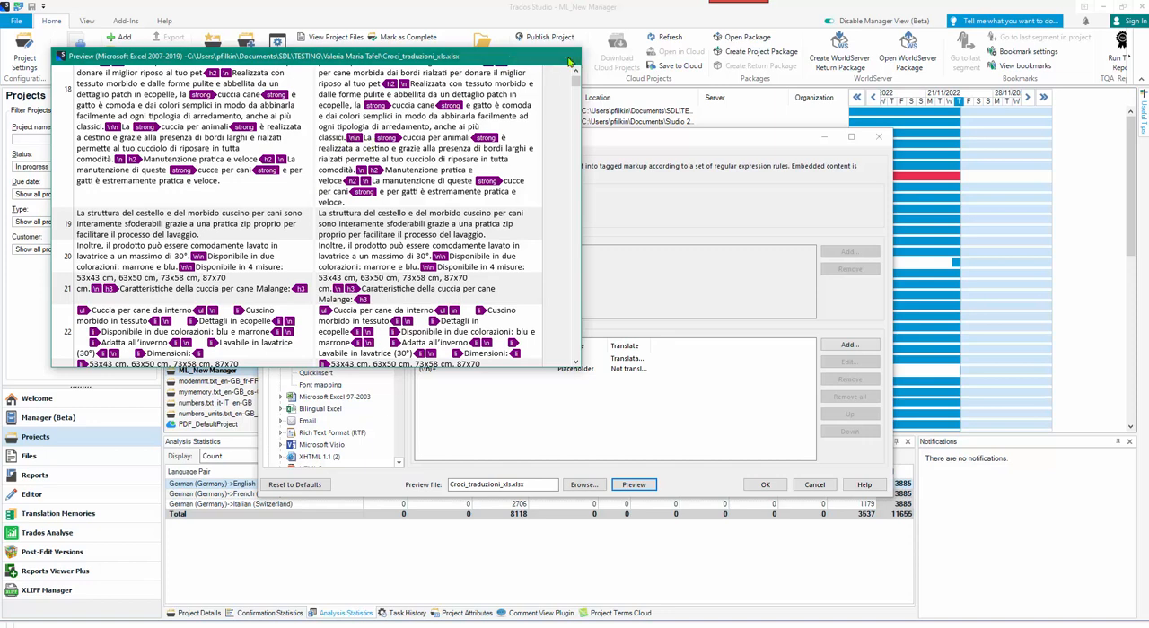
{"action": "left_click", "coordinate": [566, 56]}
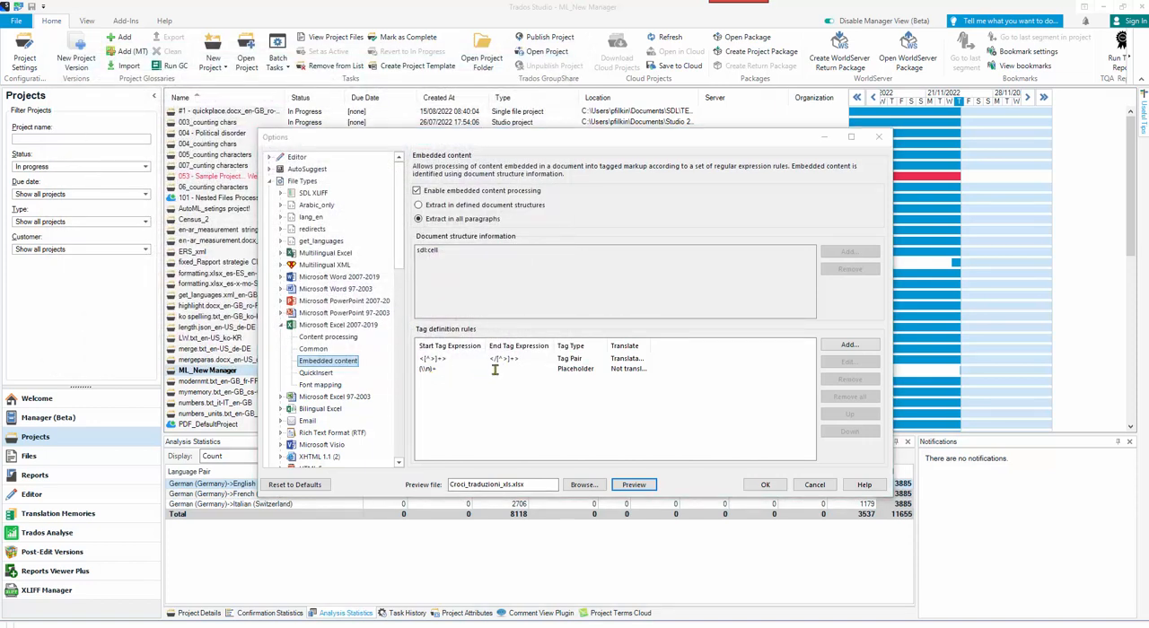
Set the segmentation hint of the (\\n)+ placeholder rule to Exclude in its advanced settings.
{"action": "left_click", "coordinate": [567, 371]}
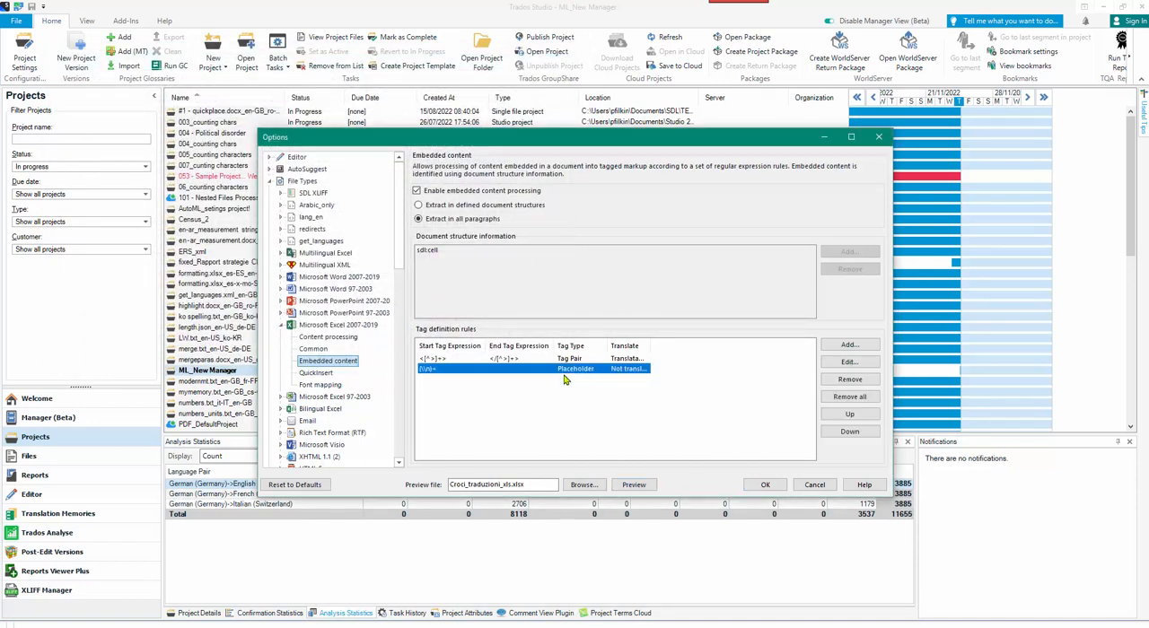
{"action": "left_click", "coordinate": [849, 363]}
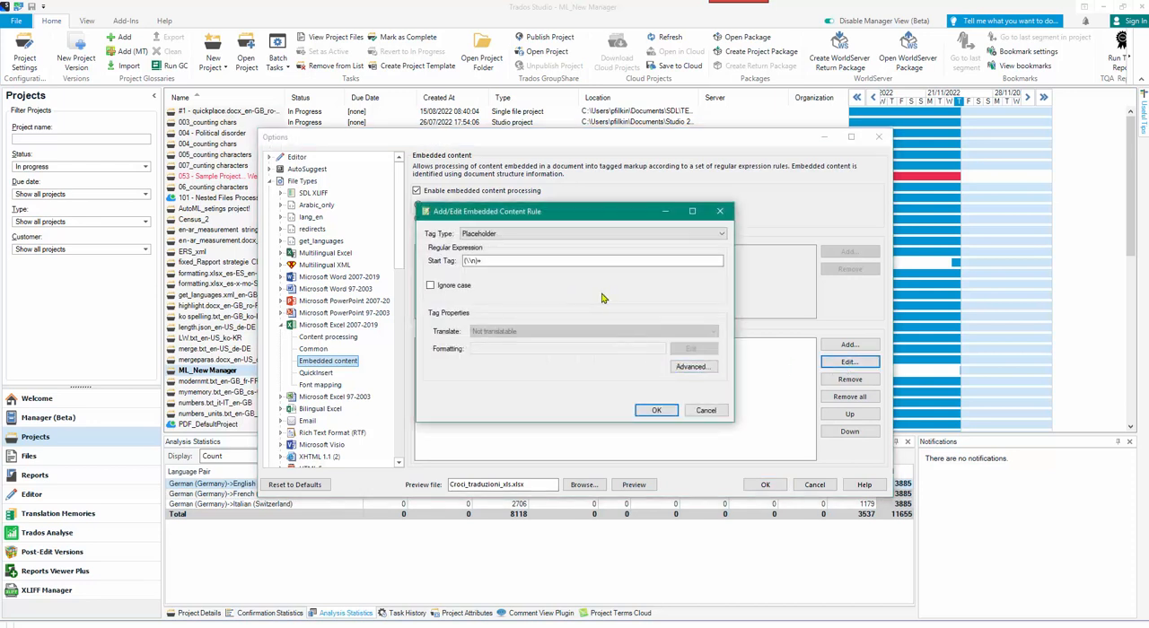
{"action": "left_click", "coordinate": [693, 367]}
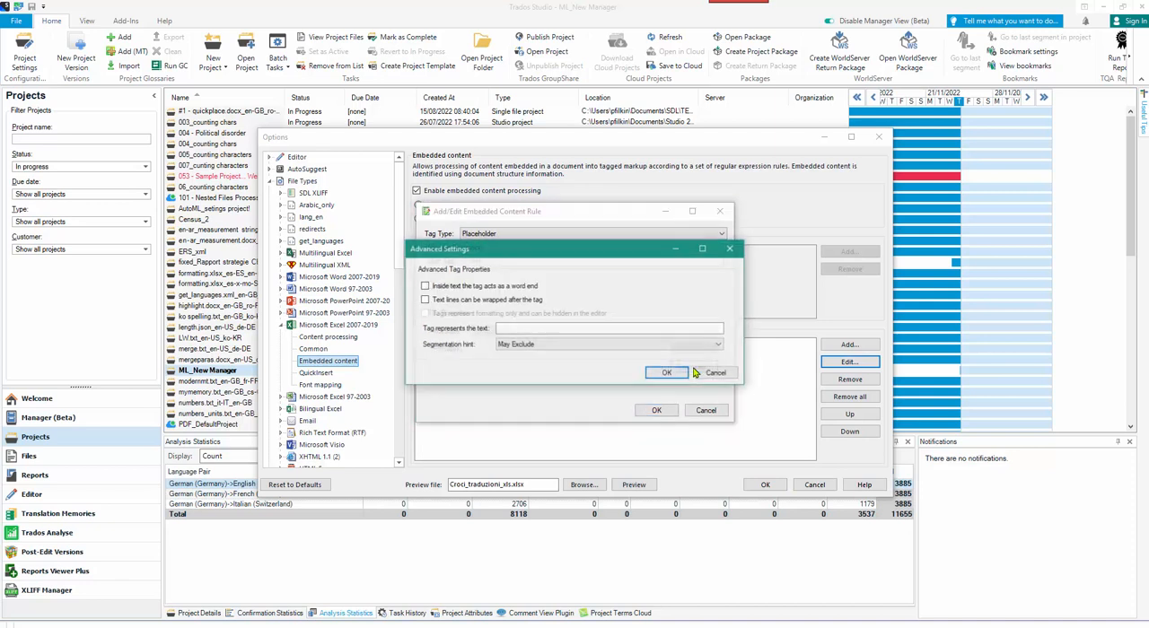
{"action": "left_click", "coordinate": [545, 348]}
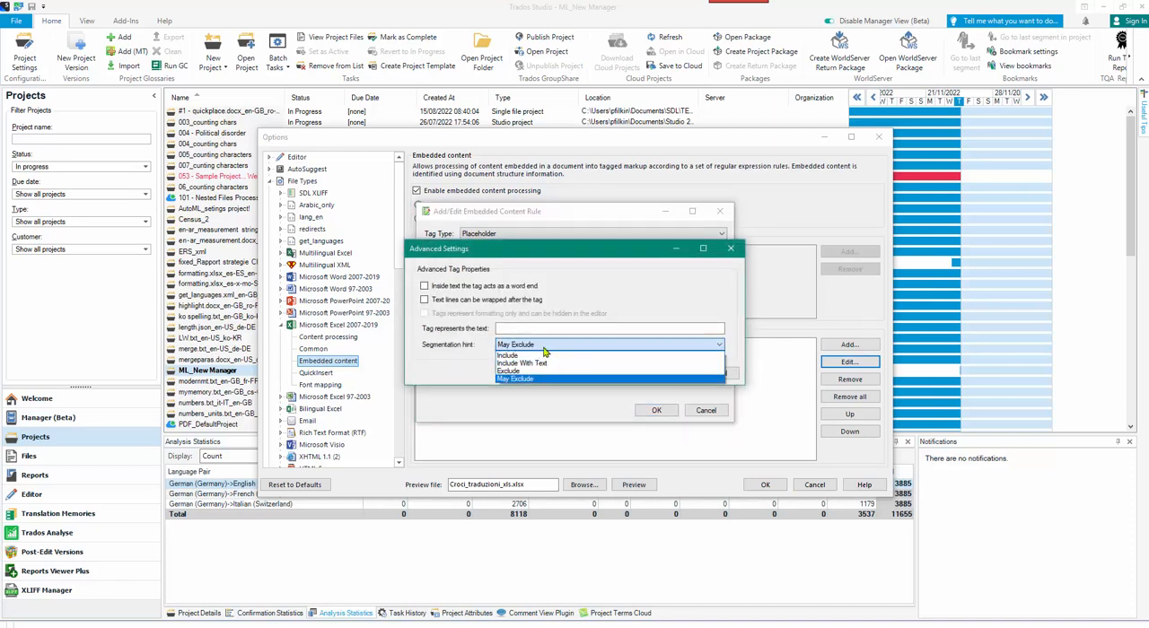
{"action": "left_click", "coordinate": [536, 374]}
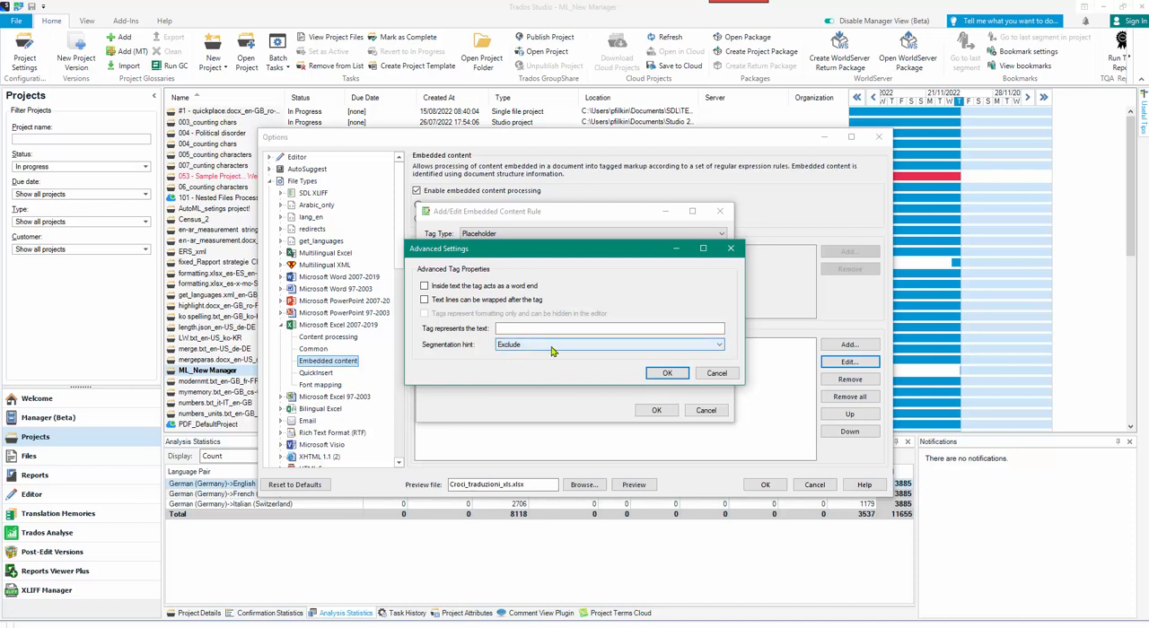
{"action": "left_click", "coordinate": [671, 373]}
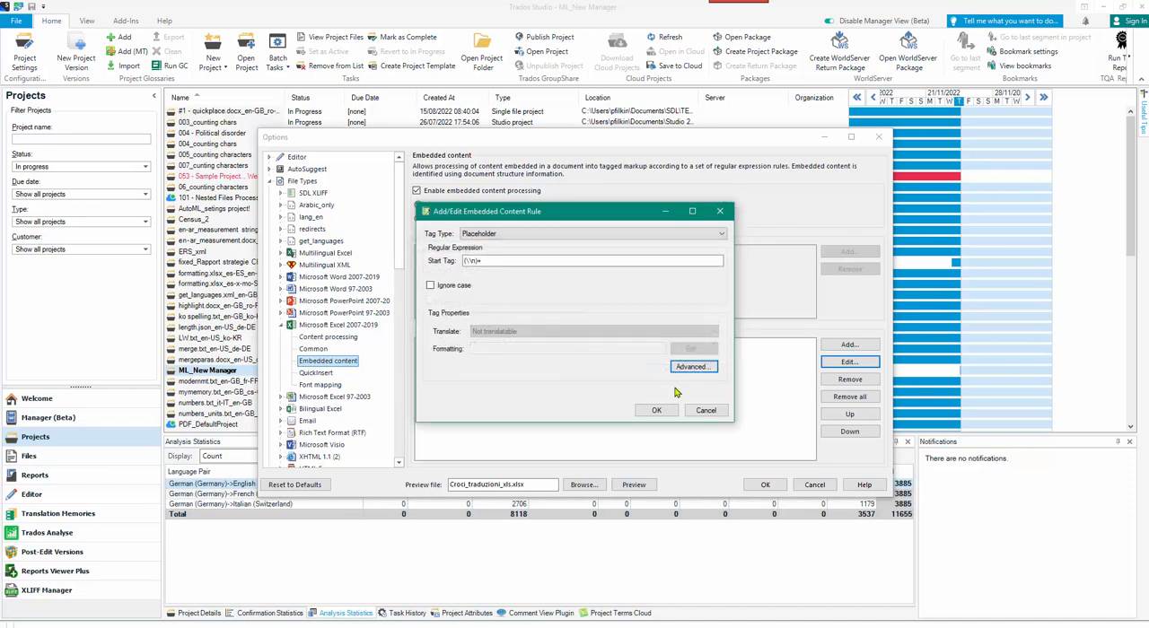
{"action": "left_click", "coordinate": [657, 413]}
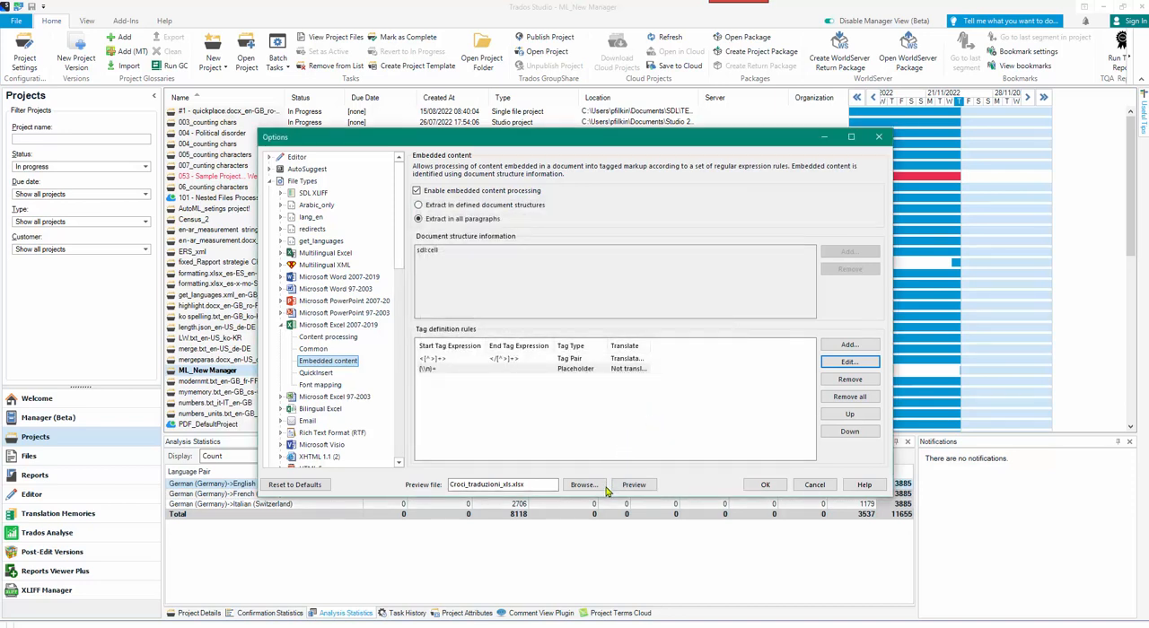
Preview the workbook with the updated placeholder rule to examine the segmentation of the descriptions and the remaining tags, and close the preview.
{"action": "left_click", "coordinate": [634, 485]}
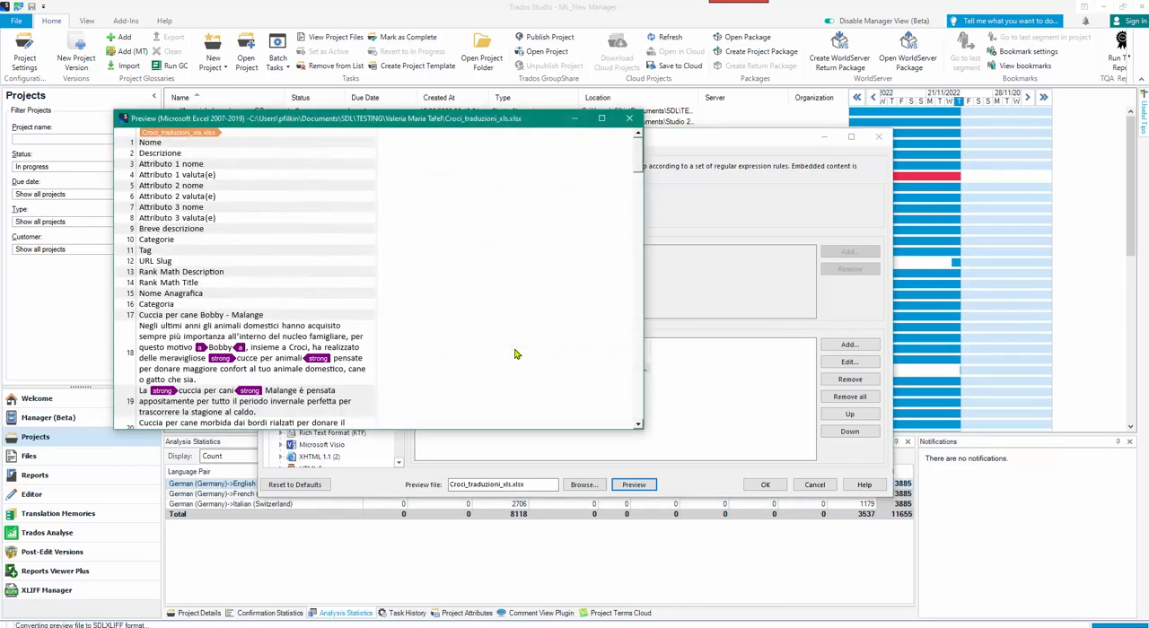
{"action": "scroll", "coordinate": [300, 219], "scroll_direction": "down", "scroll_amount": 2}
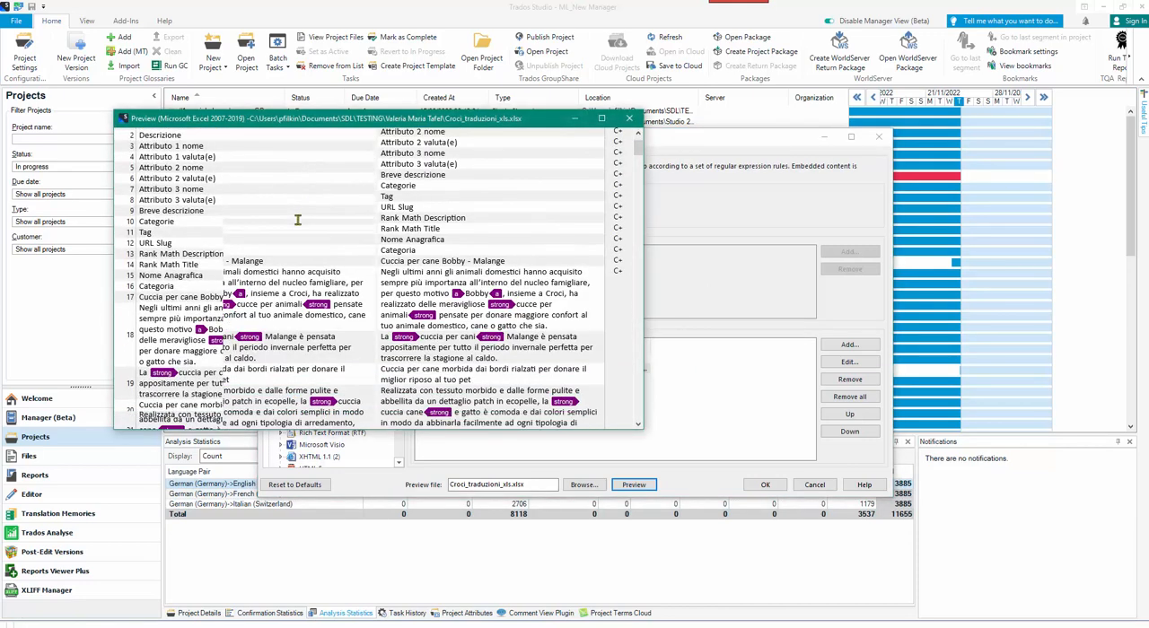
{"action": "scroll", "coordinate": [321, 304], "scroll_direction": "down", "scroll_amount": 5}
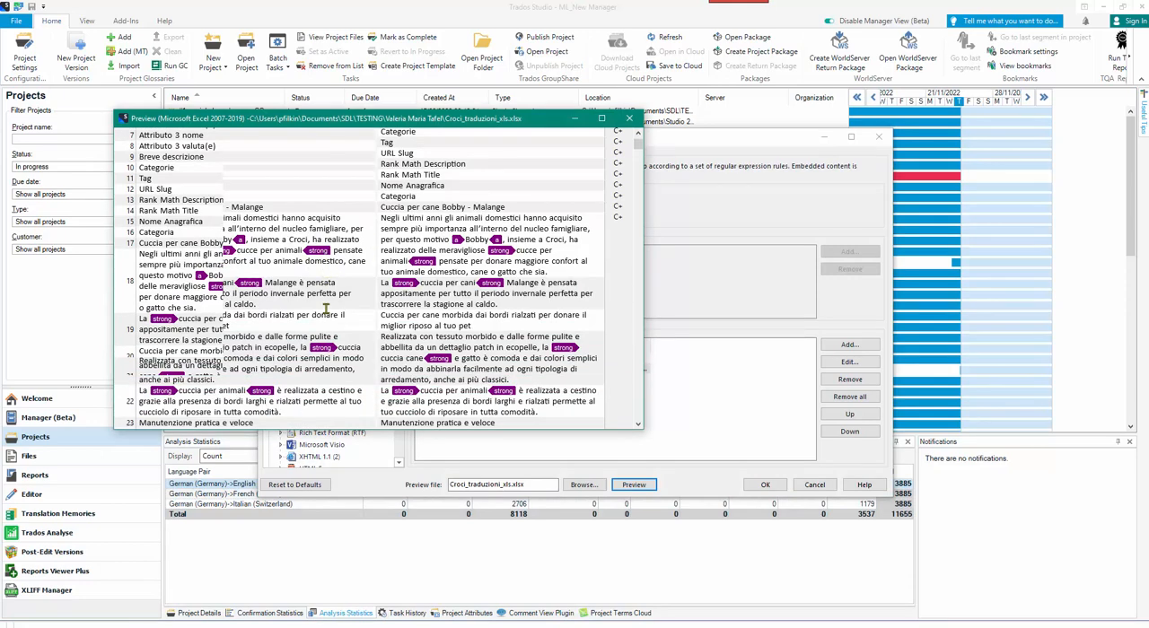
{"action": "scroll", "coordinate": [315, 293], "scroll_direction": "up", "scroll_amount": 6}
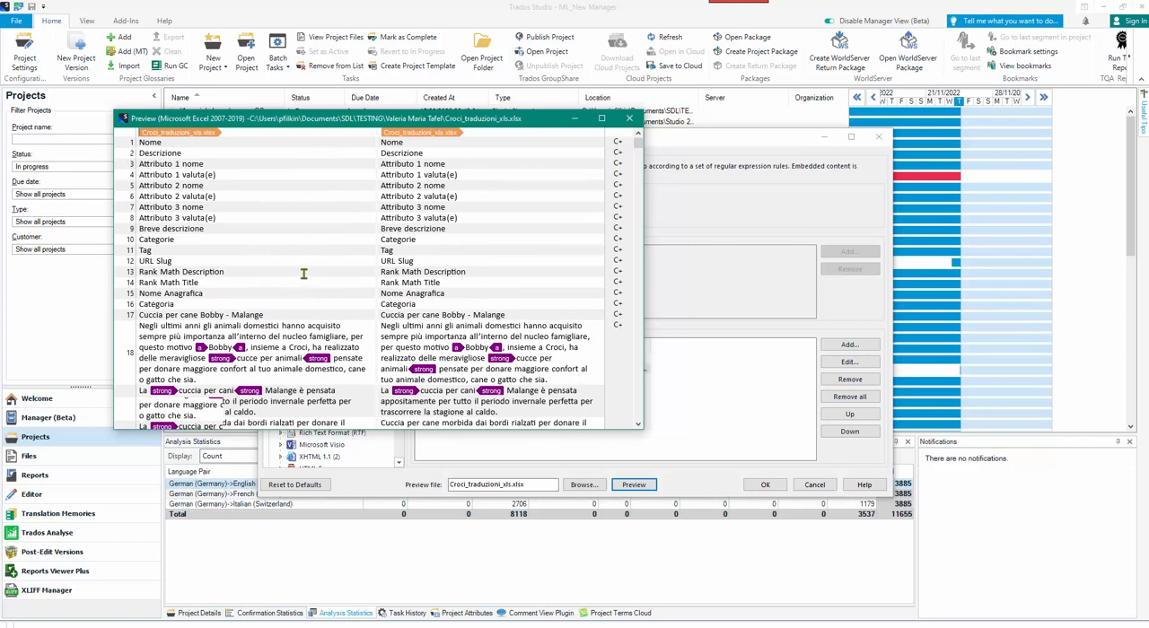
{"action": "scroll", "coordinate": [303, 274], "scroll_direction": "down", "scroll_amount": 8}
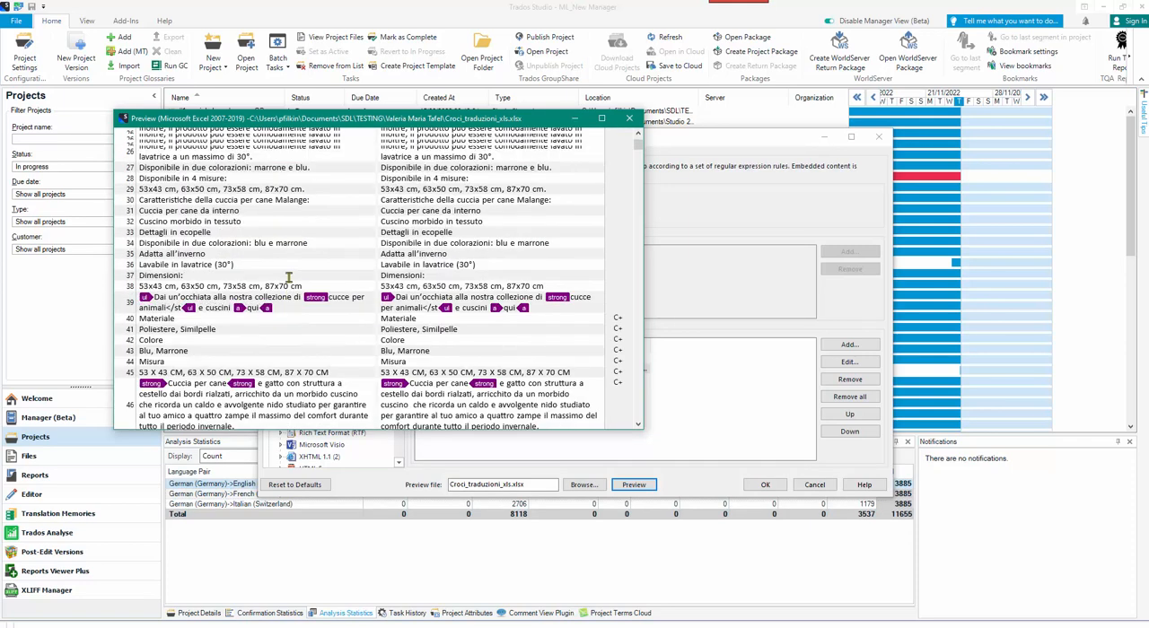
{"action": "scroll", "coordinate": [290, 278], "scroll_direction": "up", "scroll_amount": 6}
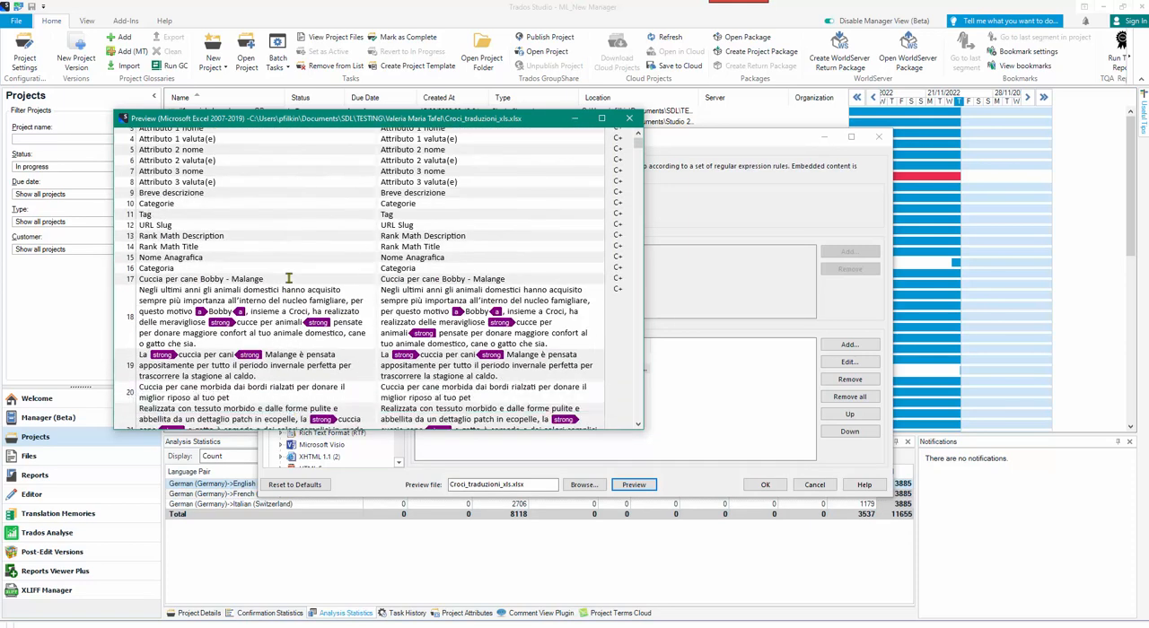
{"action": "scroll", "coordinate": [289, 279], "scroll_direction": "down", "scroll_amount": 5}
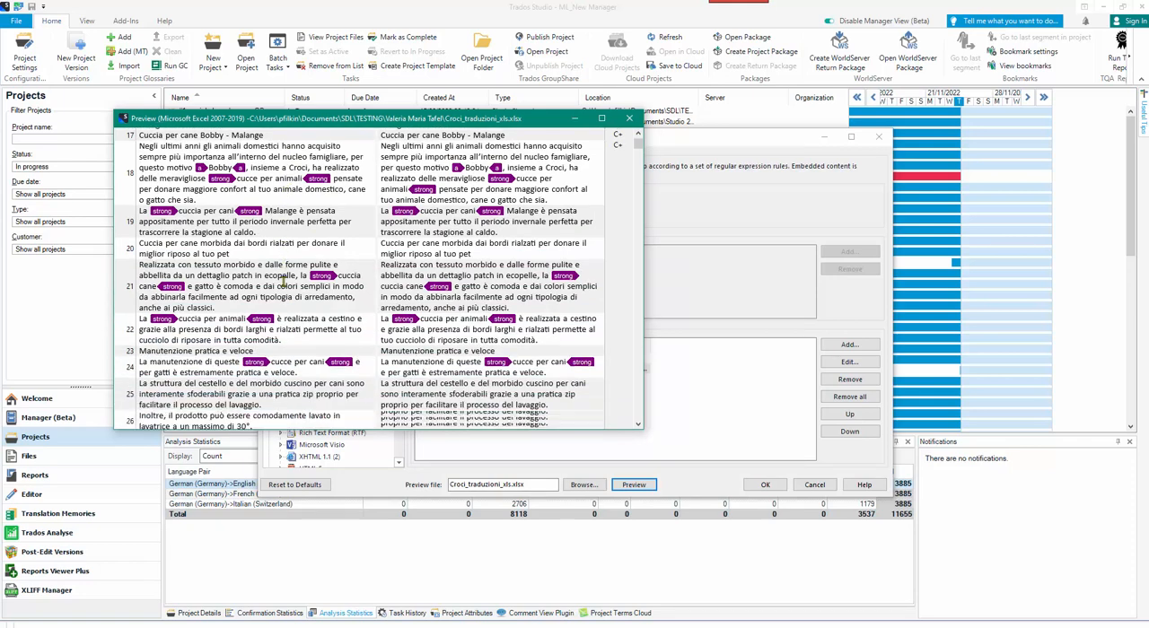
{"action": "scroll", "coordinate": [285, 280], "scroll_direction": "down", "scroll_amount": 3}
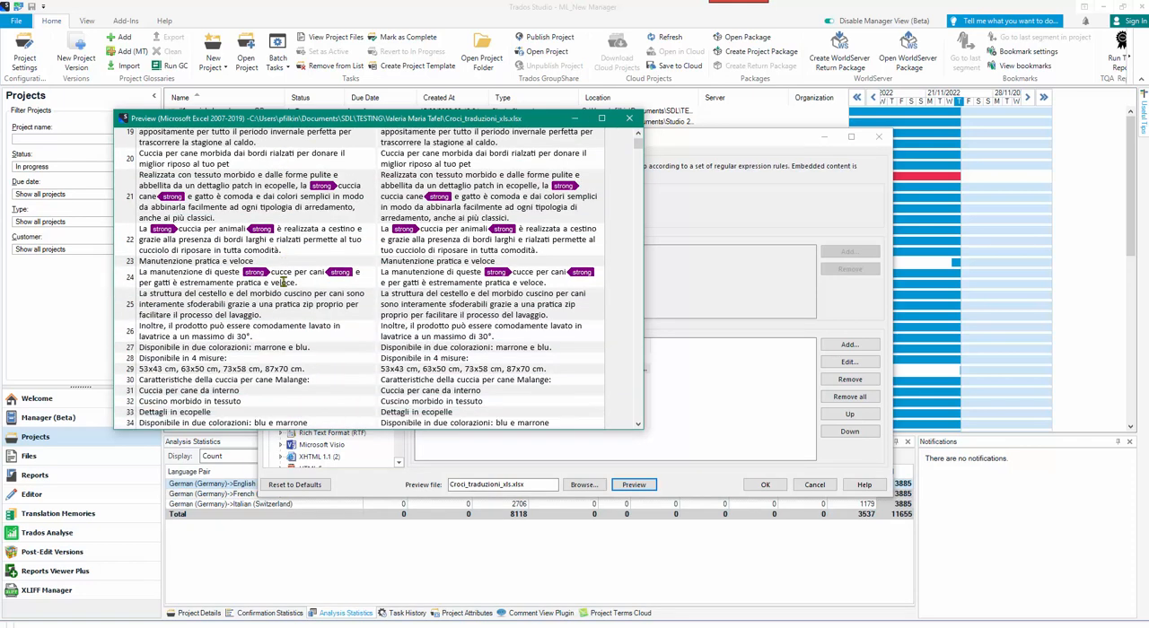
{"action": "scroll", "coordinate": [284, 282], "scroll_direction": "down", "scroll_amount": 4}
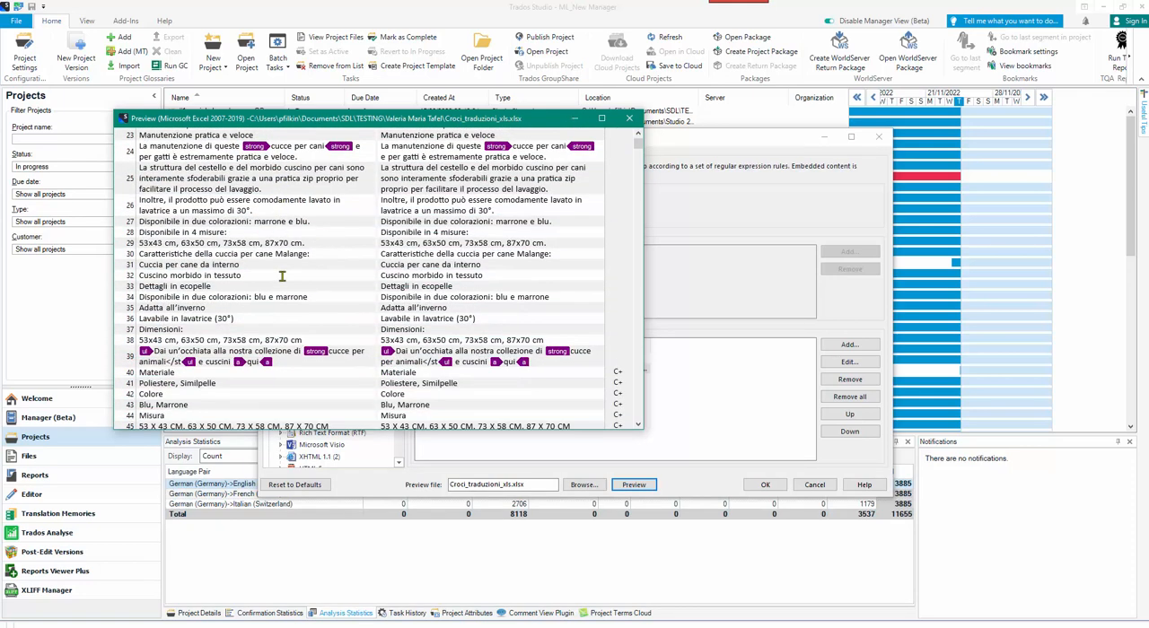
{"action": "scroll", "coordinate": [284, 278], "scroll_direction": "down", "scroll_amount": 1}
{"action": "scroll", "coordinate": [291, 283], "scroll_direction": "down", "scroll_amount": 3}
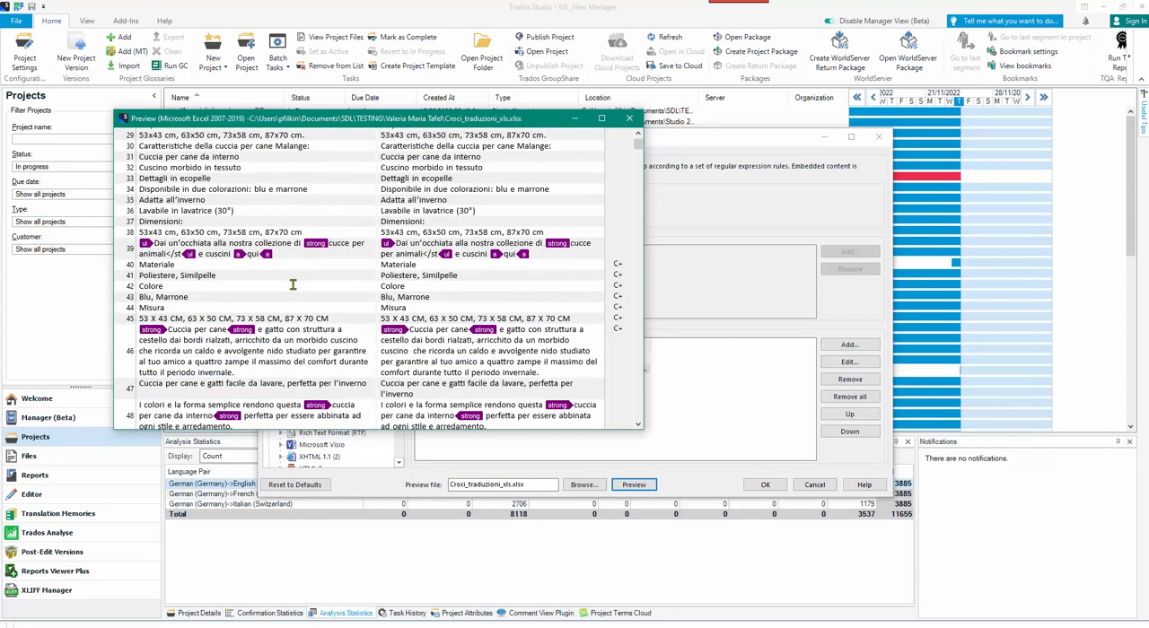
{"action": "scroll", "coordinate": [293, 284], "scroll_direction": "down", "scroll_amount": 5}
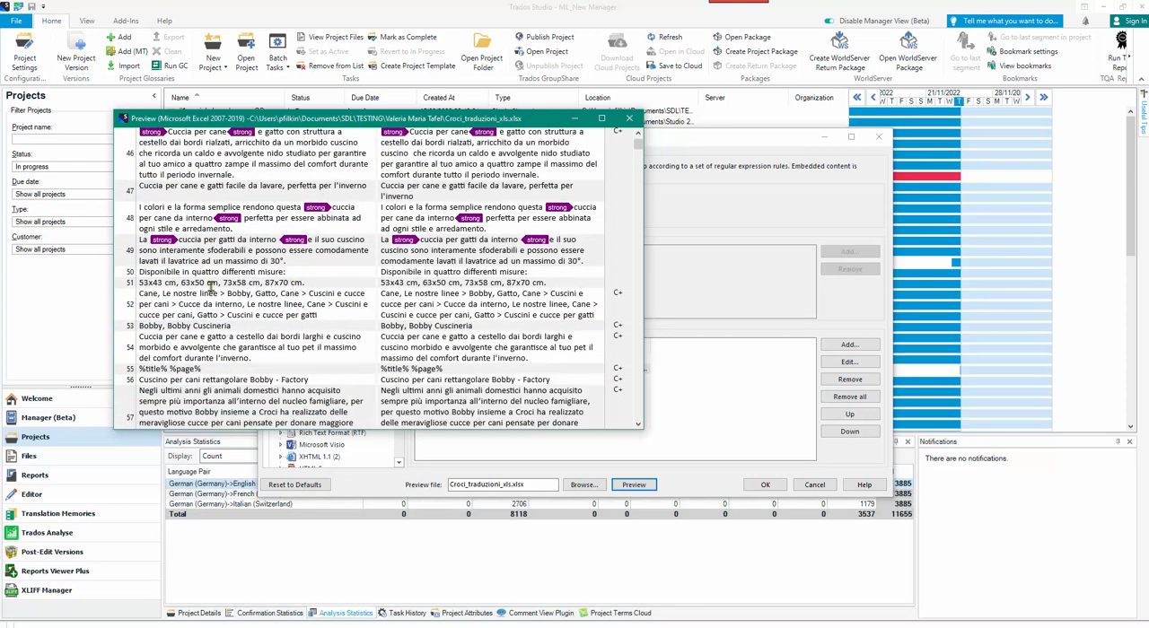
{"action": "scroll", "coordinate": [355, 310], "scroll_direction": "down", "scroll_amount": 1}
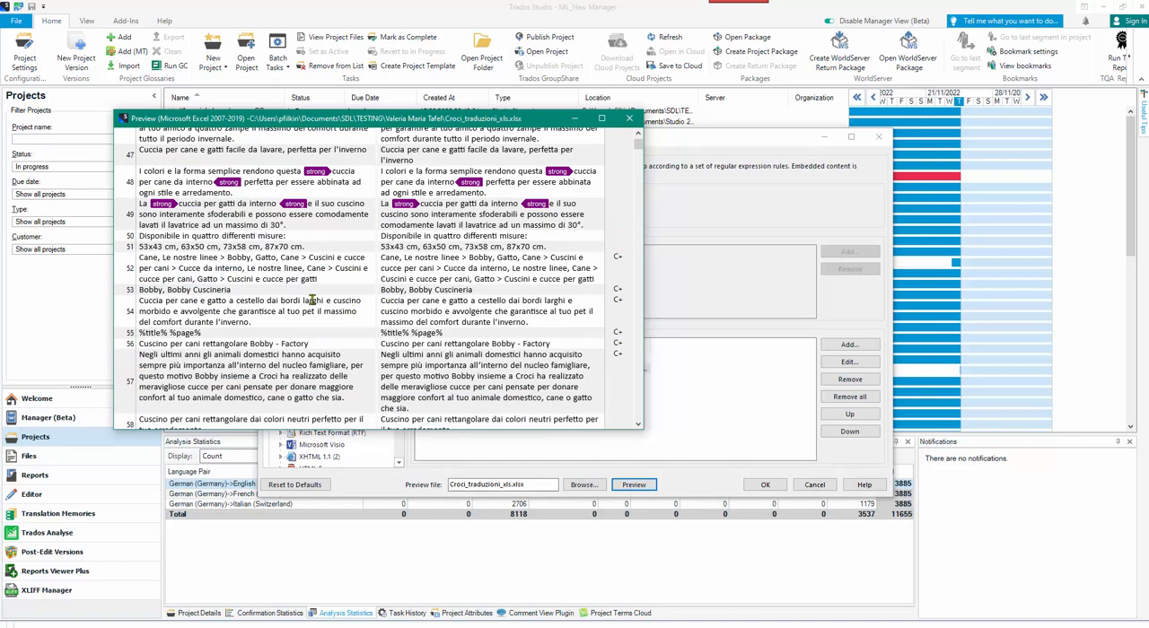
{"action": "scroll", "coordinate": [330, 301], "scroll_direction": "down", "scroll_amount": 1}
{"action": "scroll", "coordinate": [330, 301], "scroll_direction": "down", "scroll_amount": 6}
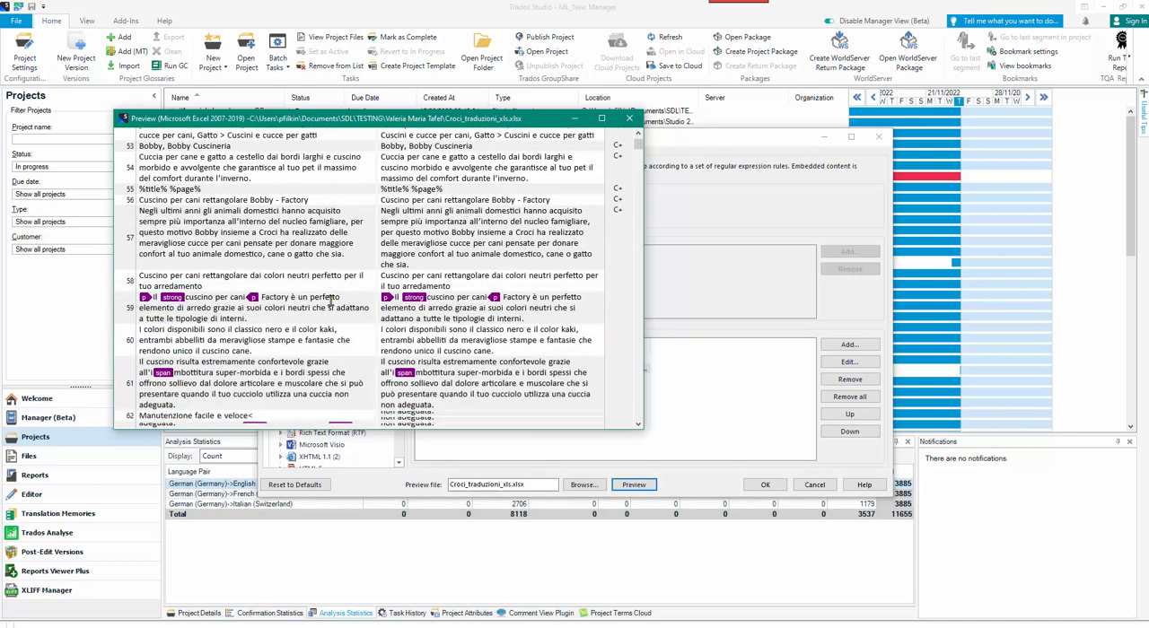
{"action": "scroll", "coordinate": [330, 300], "scroll_direction": "down", "scroll_amount": 3}
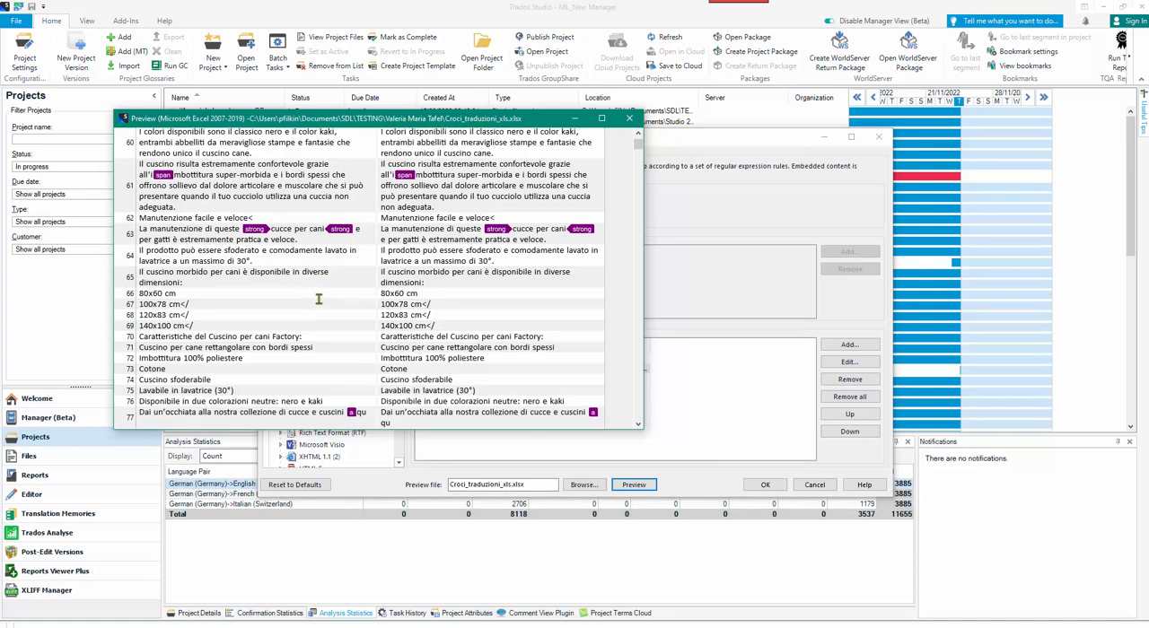
{"action": "scroll", "coordinate": [334, 296], "scroll_direction": "down", "scroll_amount": 3}
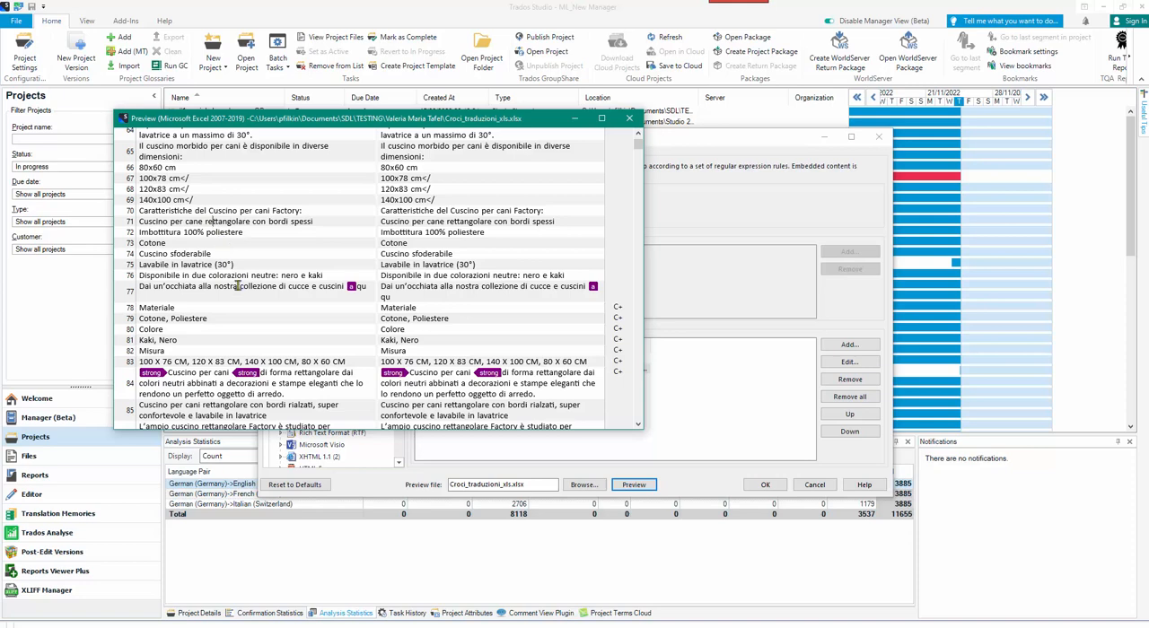
{"action": "scroll", "coordinate": [237, 286], "scroll_direction": "down", "scroll_amount": 3}
{"action": "scroll", "coordinate": [244, 297], "scroll_direction": "down", "scroll_amount": 3}
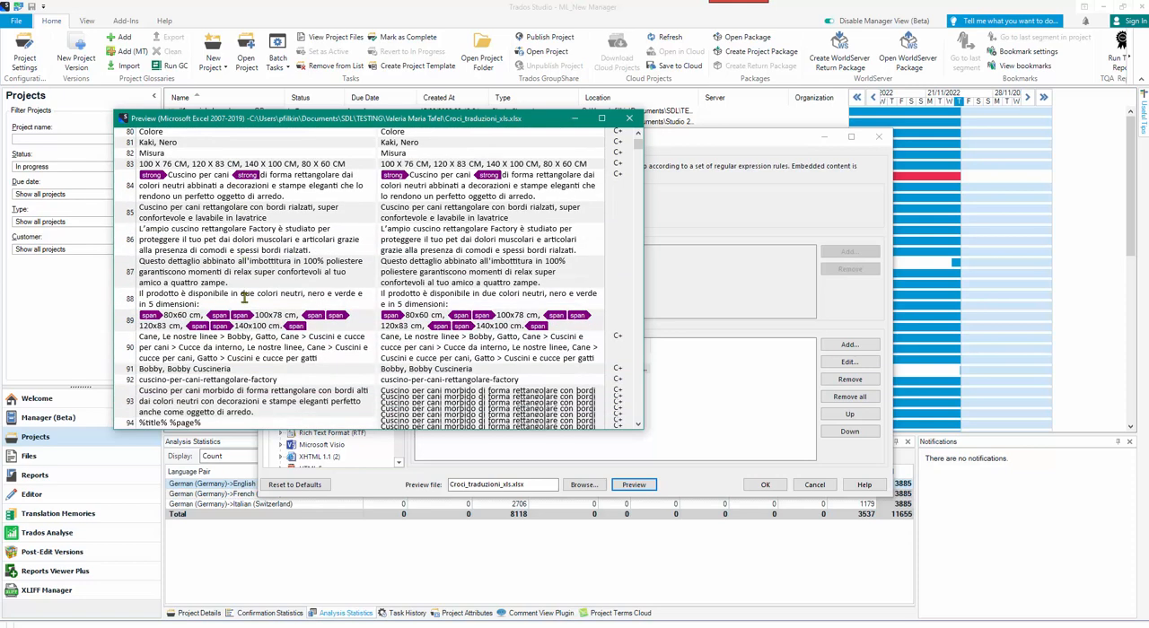
{"action": "scroll", "coordinate": [250, 300], "scroll_direction": "down", "scroll_amount": 2}
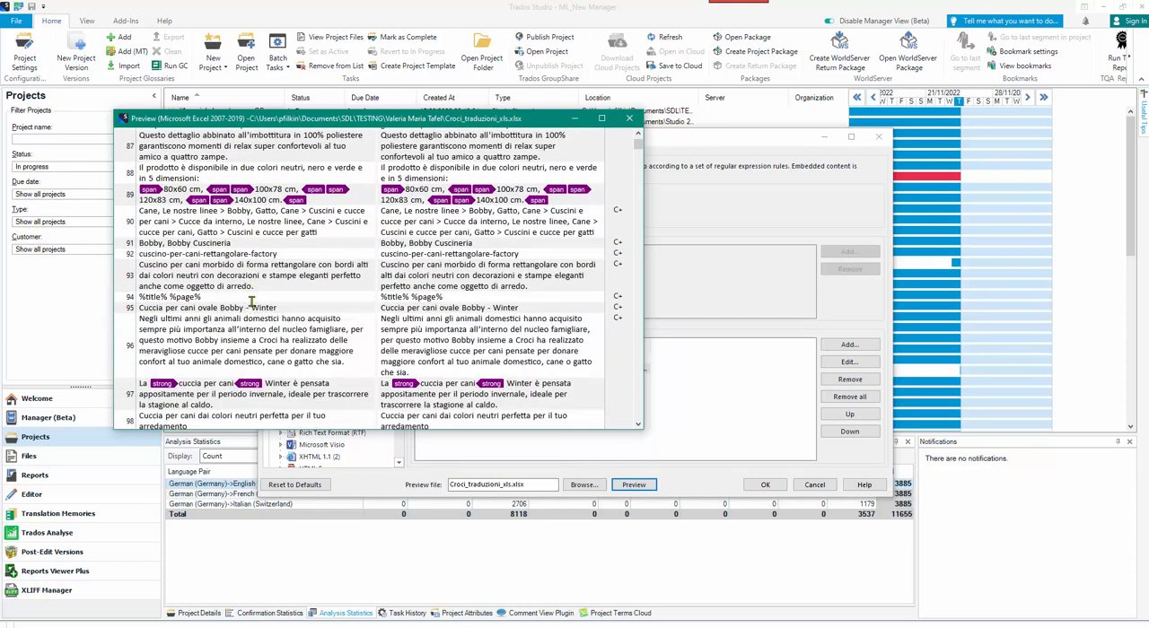
{"action": "scroll", "coordinate": [251, 302], "scroll_direction": "down", "scroll_amount": 3}
{"action": "scroll", "coordinate": [252, 303], "scroll_direction": "down", "scroll_amount": 7}
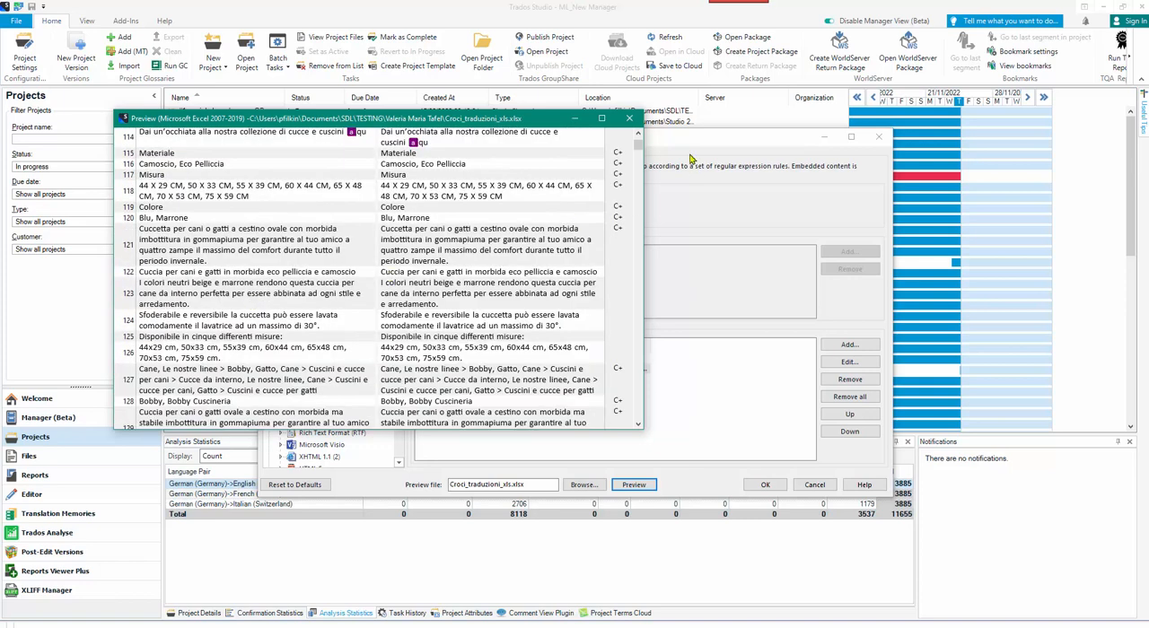
{"action": "left_click", "coordinate": [629, 118]}
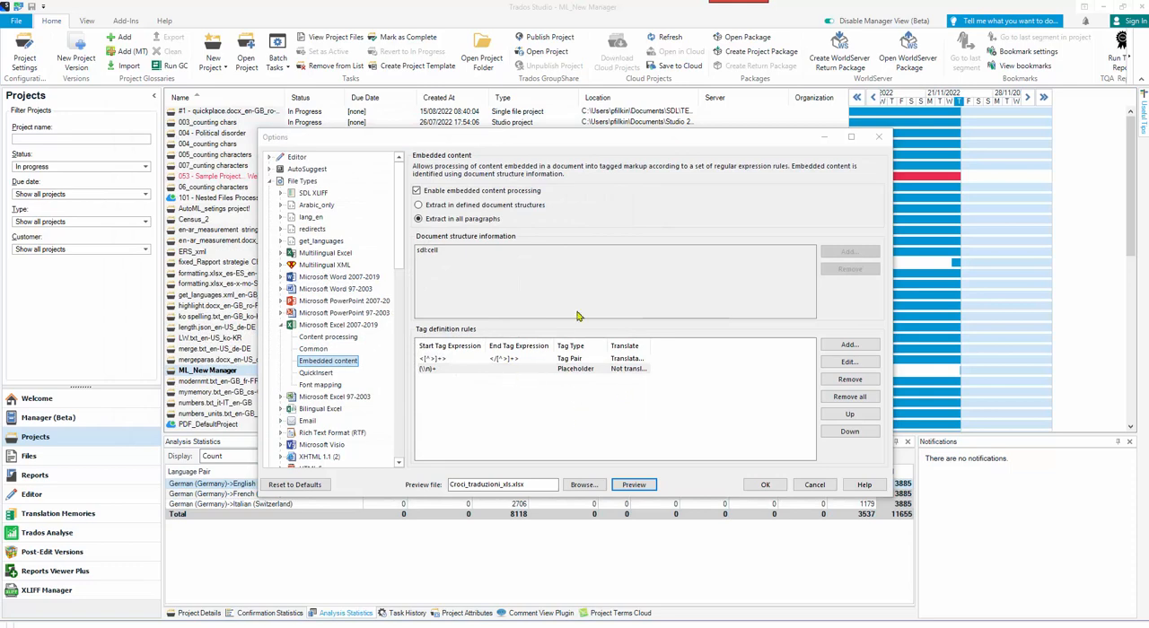
Save the Excel file type options and start a new project using the settings of the Default project template.
{"action": "left_click", "coordinate": [764, 484]}
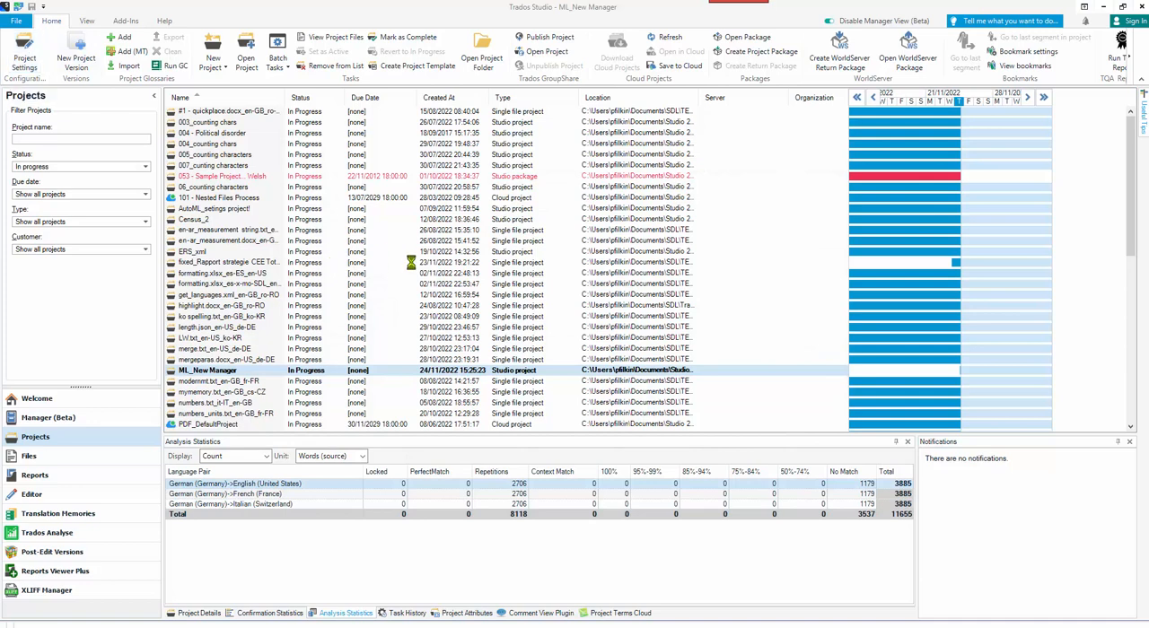
{"action": "key", "text": "ctrl+n"}
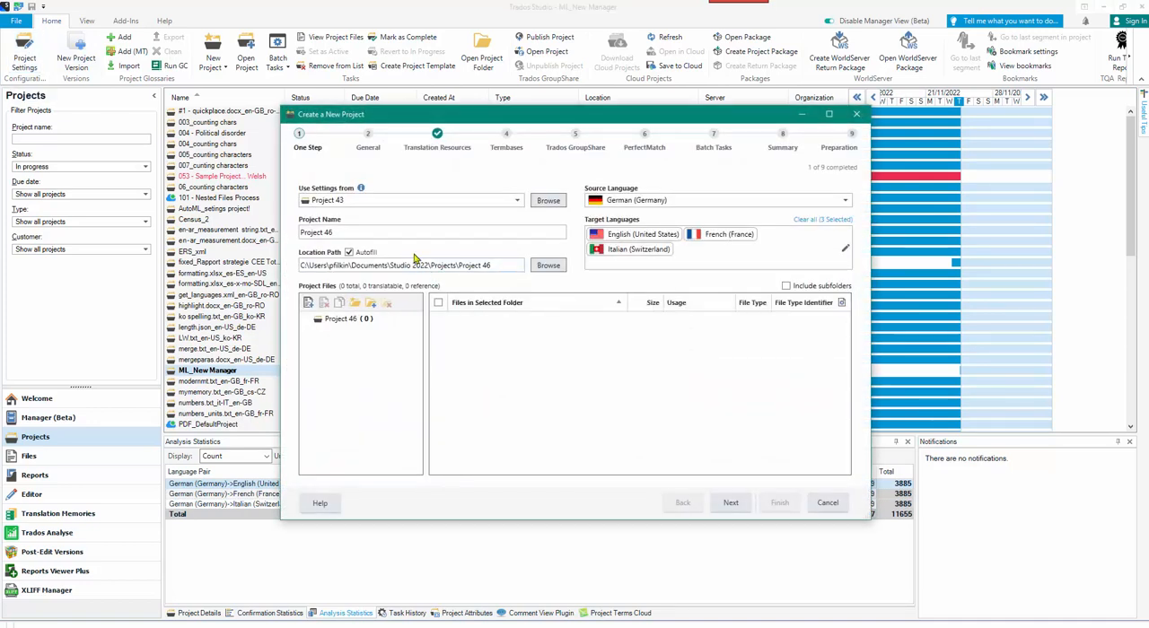
{"action": "left_click", "coordinate": [518, 201]}
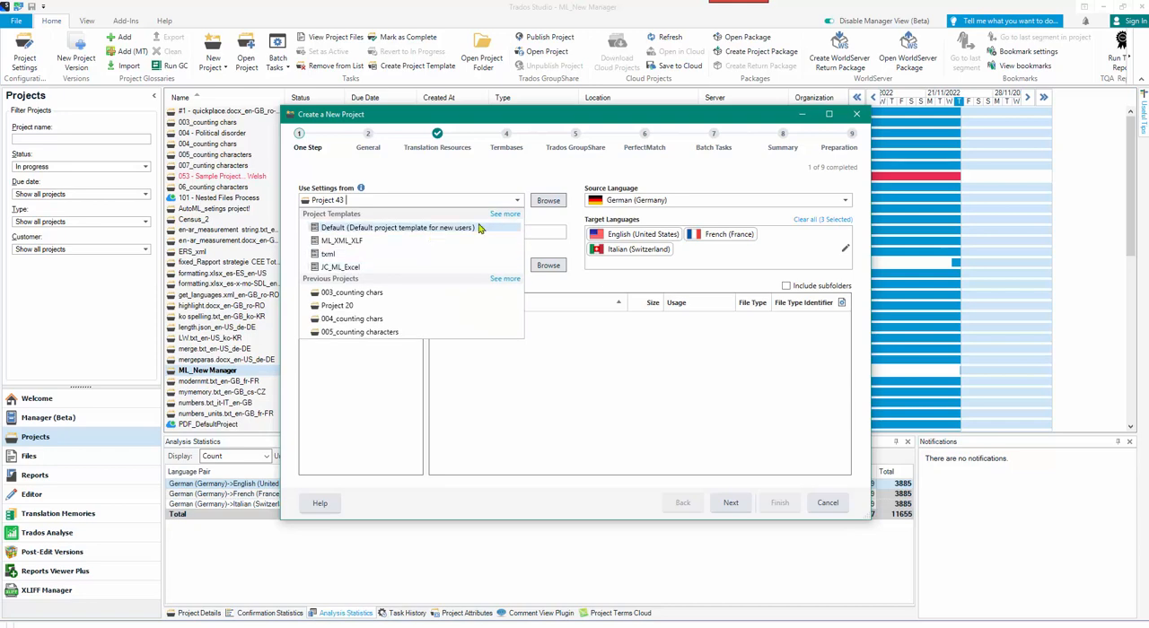
{"action": "left_click", "coordinate": [384, 230]}
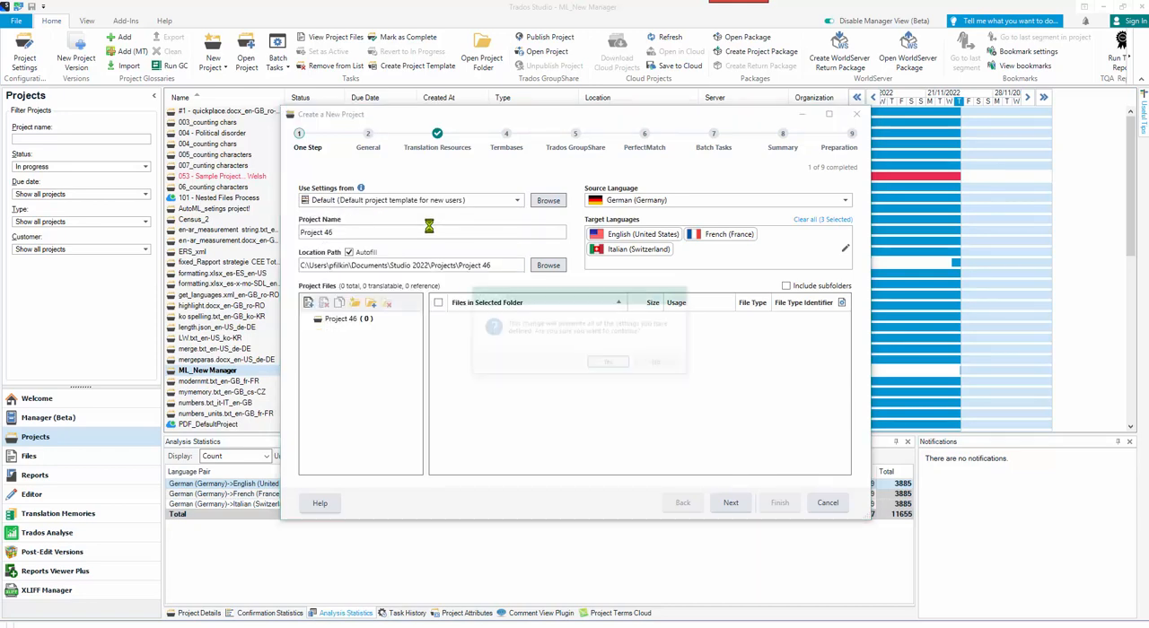
{"action": "left_click", "coordinate": [608, 366]}
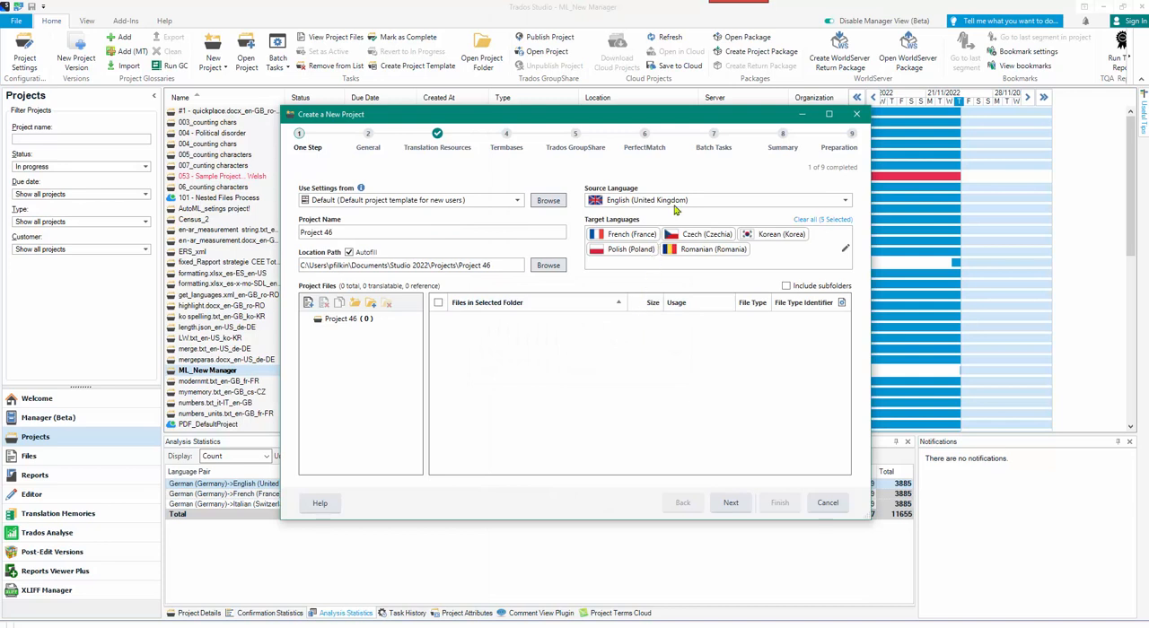
Remove all the template's target languages from the new project.
{"action": "left_click", "coordinate": [777, 256]}
{"action": "key", "text": "BackSpace"}
{"action": "key", "text": "BackSpace"}
{"action": "key", "text": "BackSpace"}
{"action": "key", "text": "BackSpace"}
{"action": "key", "text": "BackSpace"}
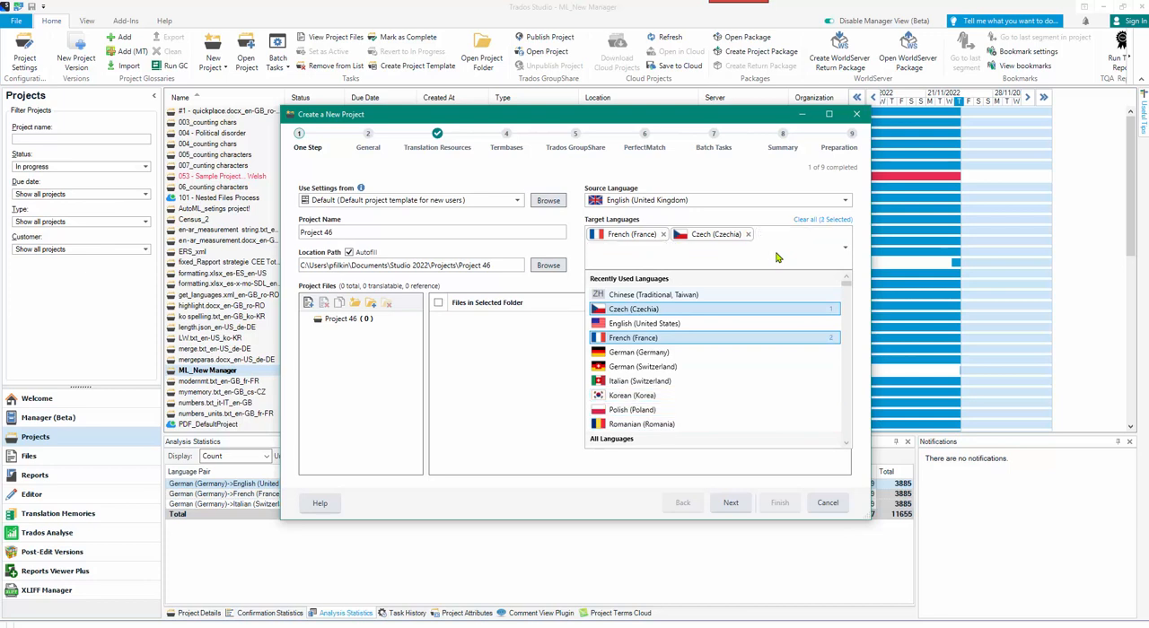
Add Italian (Italy) as the project's target language.
{"action": "type", "text": "it"}
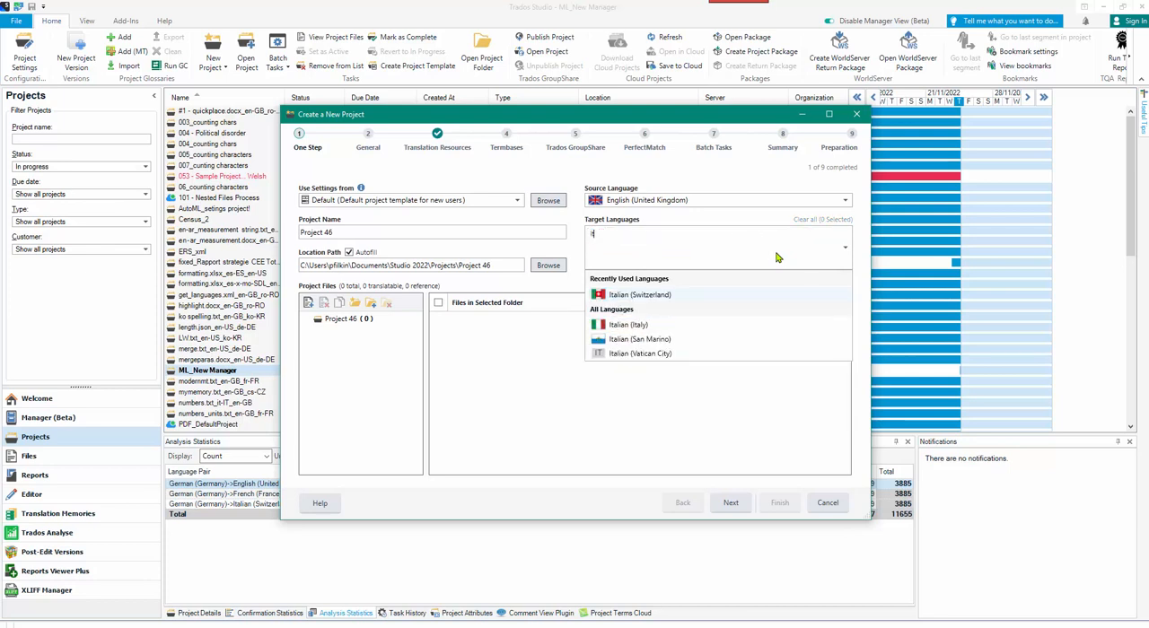
{"action": "type", "text": "-it"}
{"action": "key", "text": "Return"}
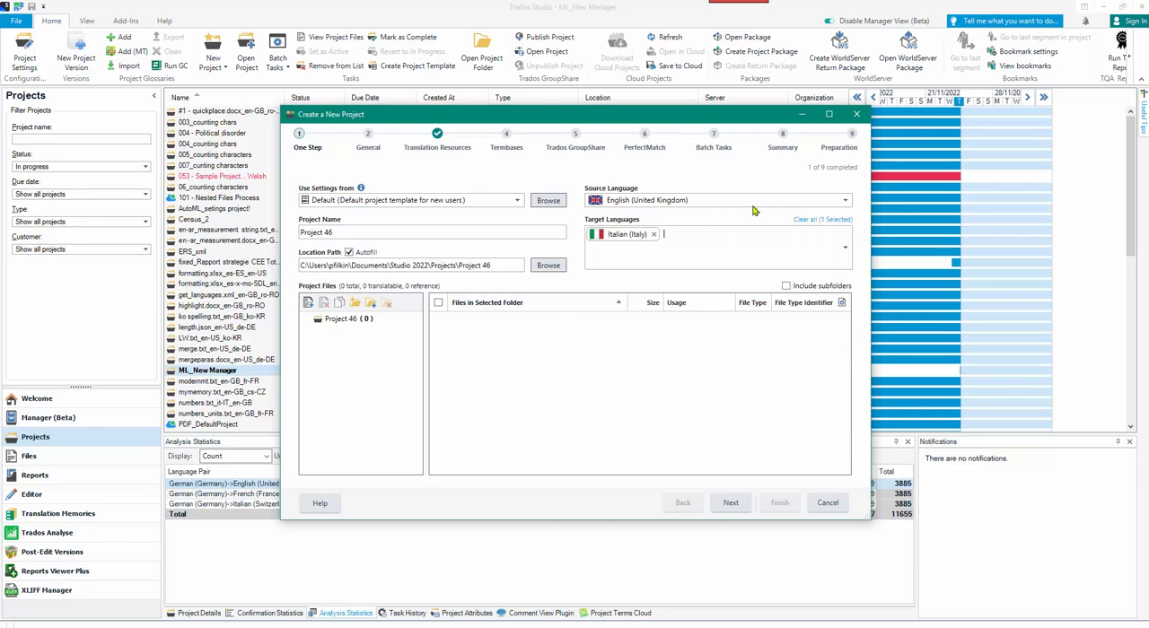
Set the project's source language to Italian (Italy), leaving the target languages empty.
{"action": "left_click", "coordinate": [680, 205]}
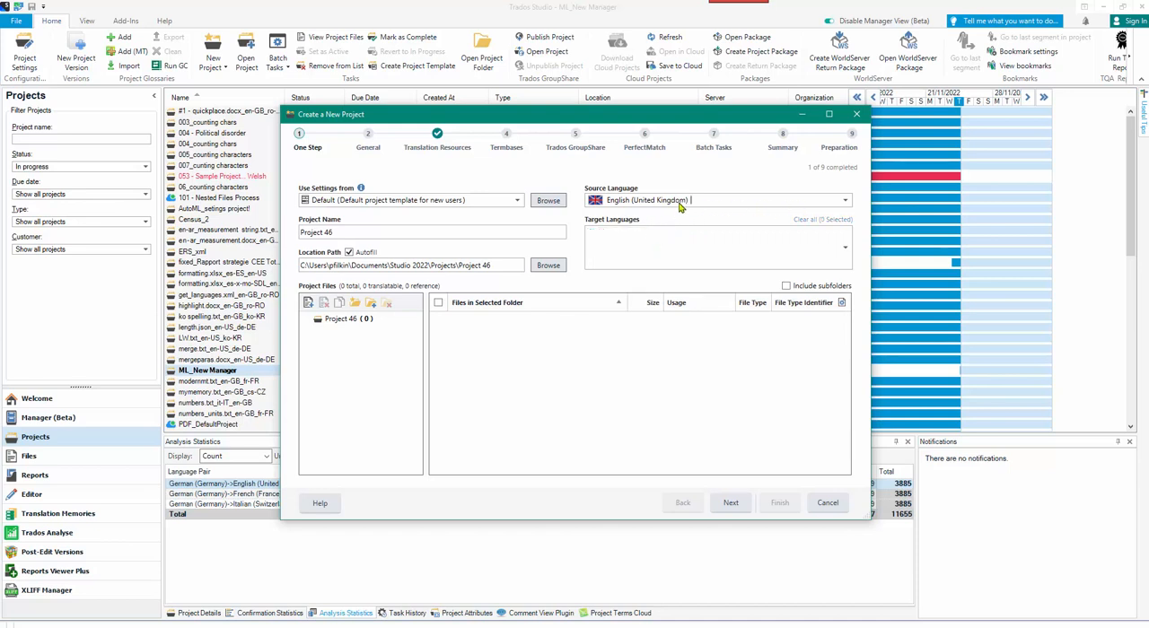
{"action": "left_click", "coordinate": [836, 203]}
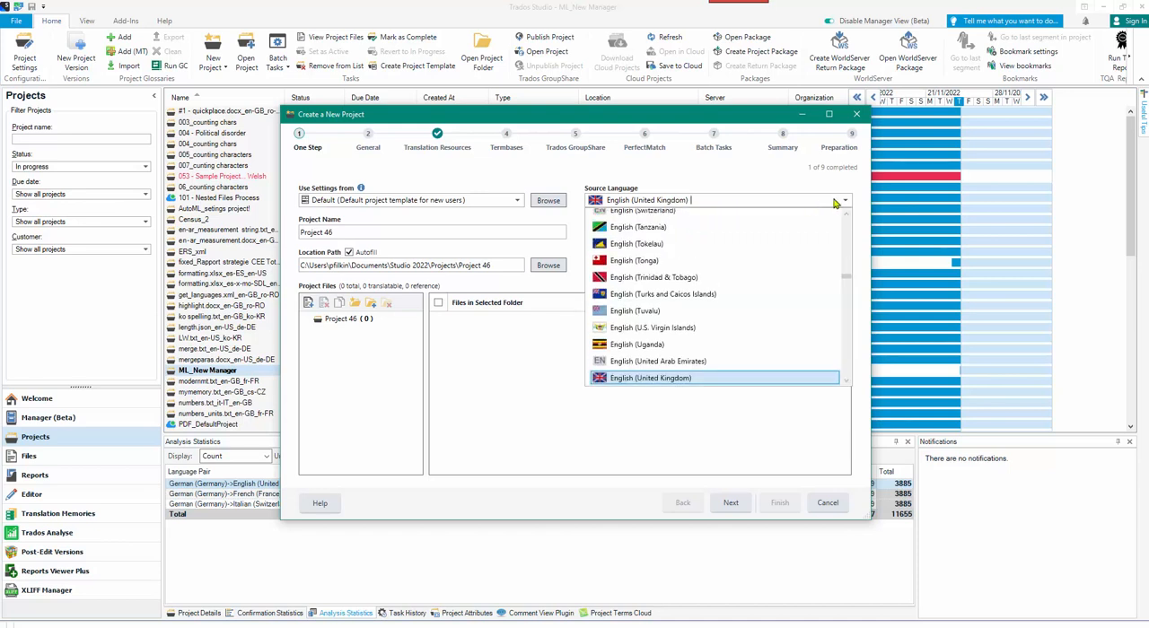
{"action": "type", "text": "it"}
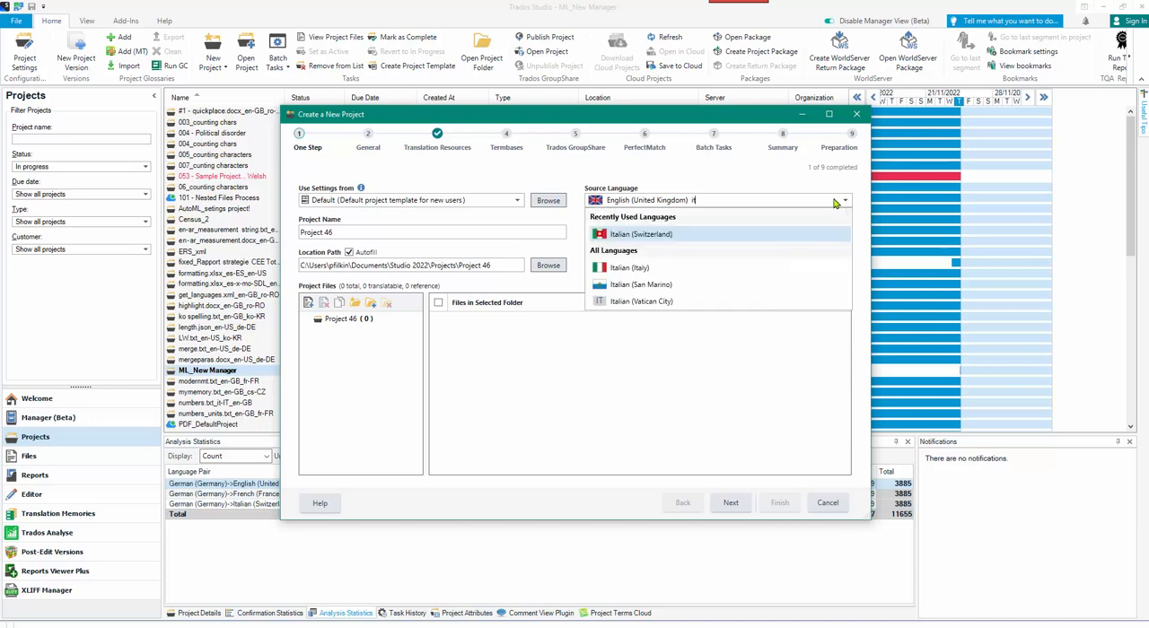
{"action": "left_click", "coordinate": [652, 269]}
Add English (United Kingdom) as the project's only target language.
{"action": "left_click", "coordinate": [662, 259]}
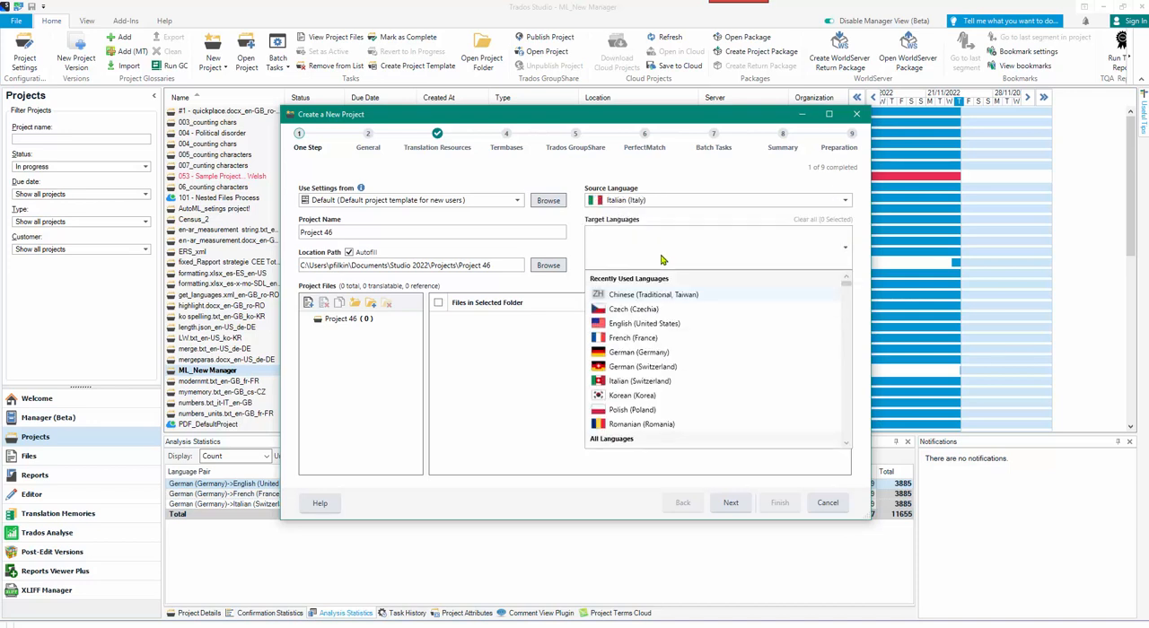
{"action": "type", "text": "en-g"}
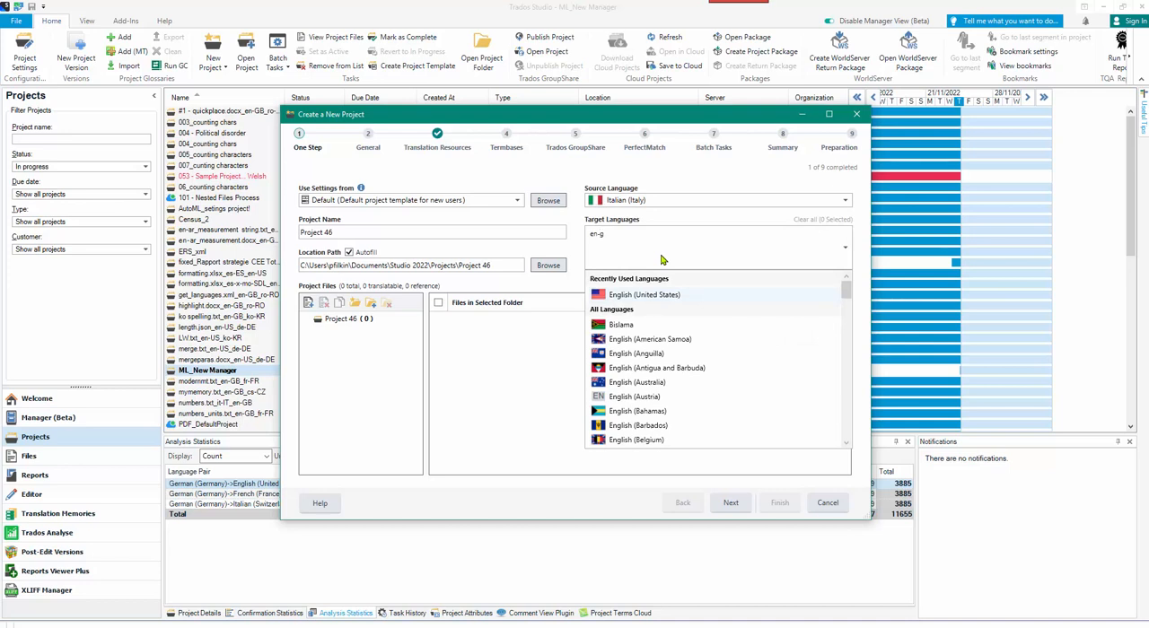
{"action": "type", "text": "b"}
{"action": "key", "text": "Return"}
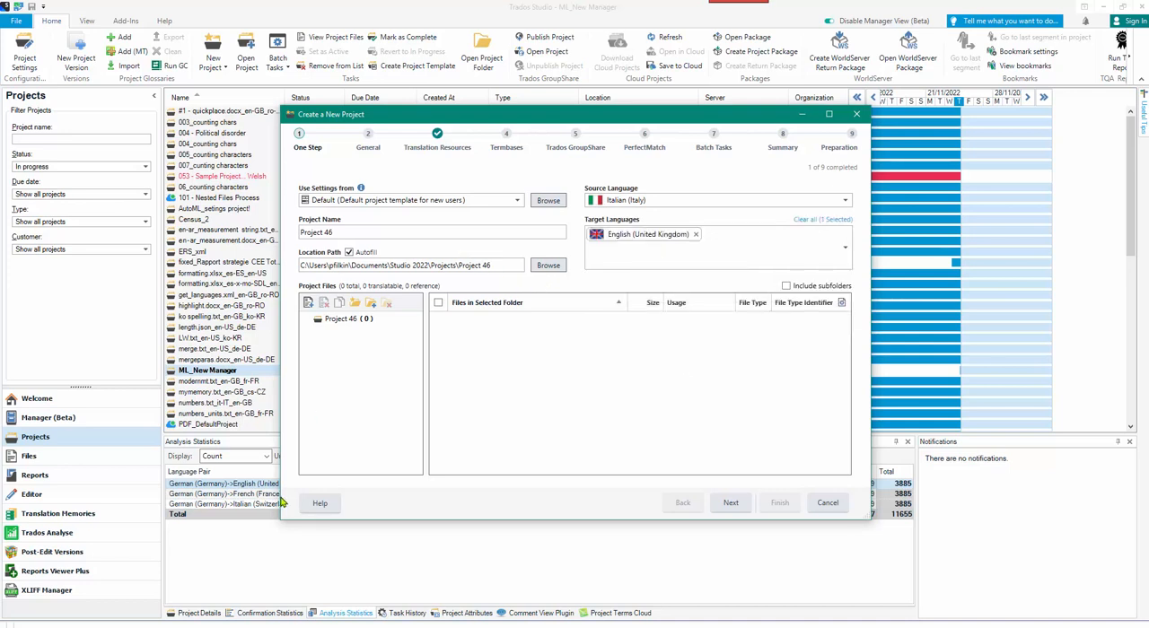
Name the new project "My CSV_Excel file".
{"action": "left_click_drag", "start_coordinate": [359, 233], "coordinate": [279, 231]}
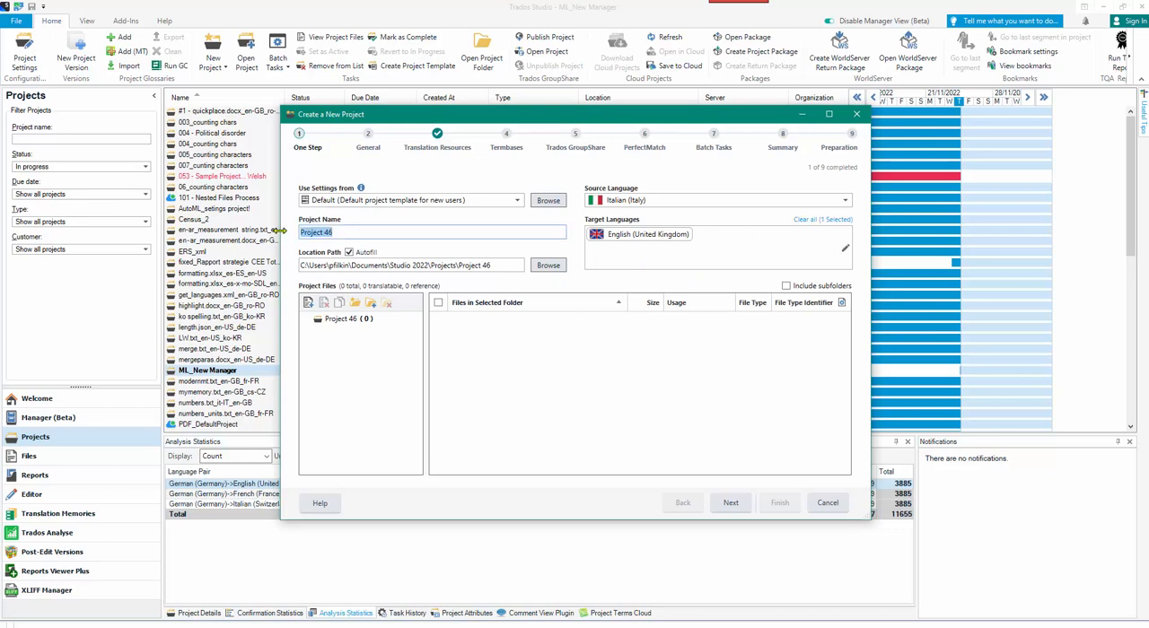
{"action": "type", "text": "My CSV_E"}
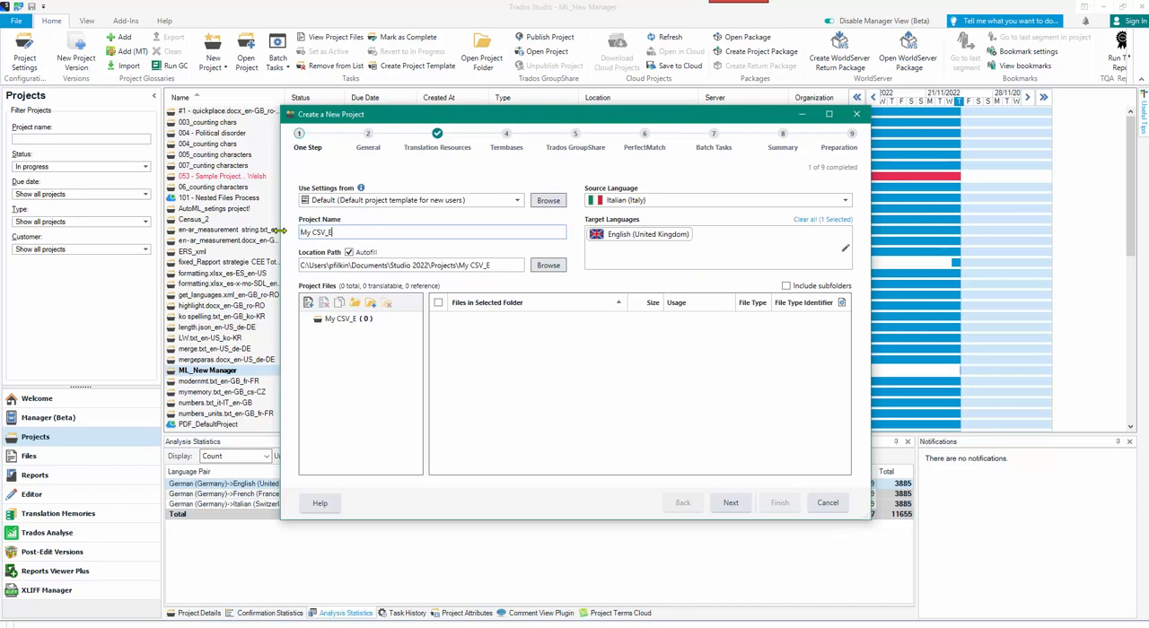
{"action": "type", "text": "xcel file"}
Switch to Total Commander and add Croci_traduzioni_xls.xlsx from there to the new project's files in Trados Studio.
{"action": "key", "text": "alt+Tab"}
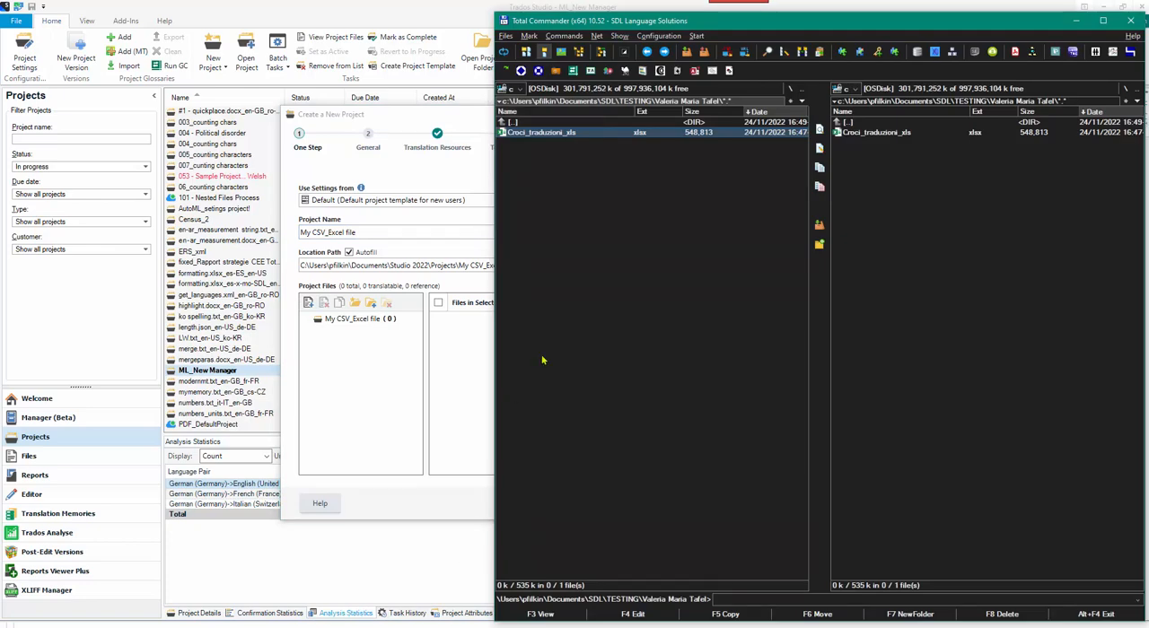
{"action": "left_click_drag", "start_coordinate": [546, 133], "coordinate": [454, 387]}
{"action": "left_click", "coordinate": [460, 394]}
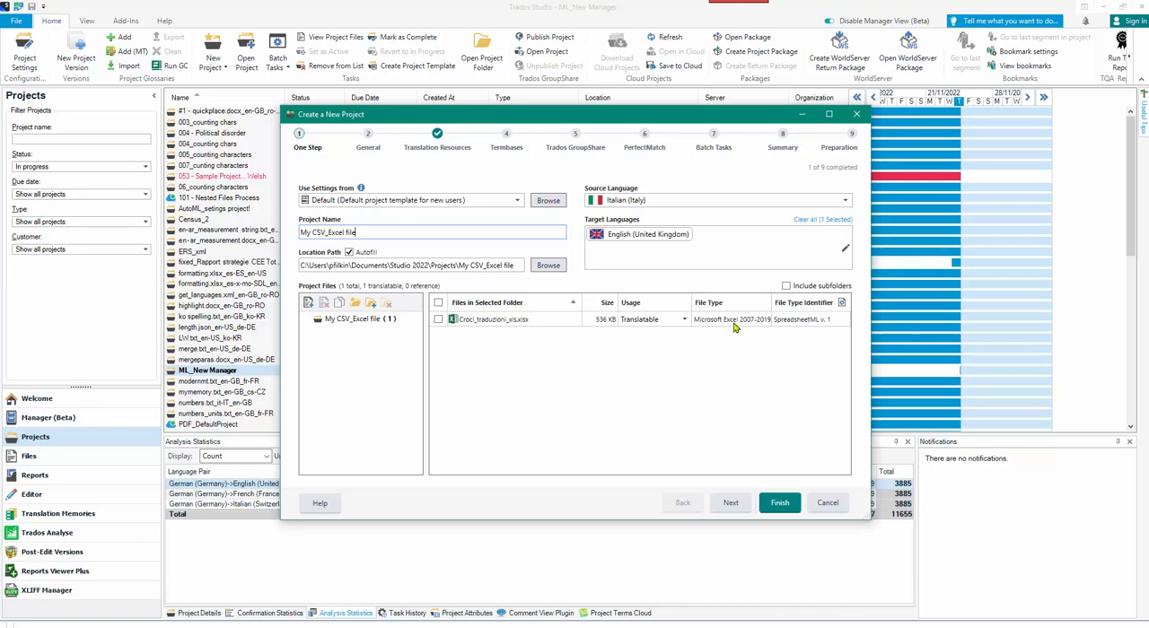
Check the project's embedded content rules and the file type identifier of the Microsoft Excel 2007-2019 file type.
{"action": "left_click", "coordinate": [844, 310]}
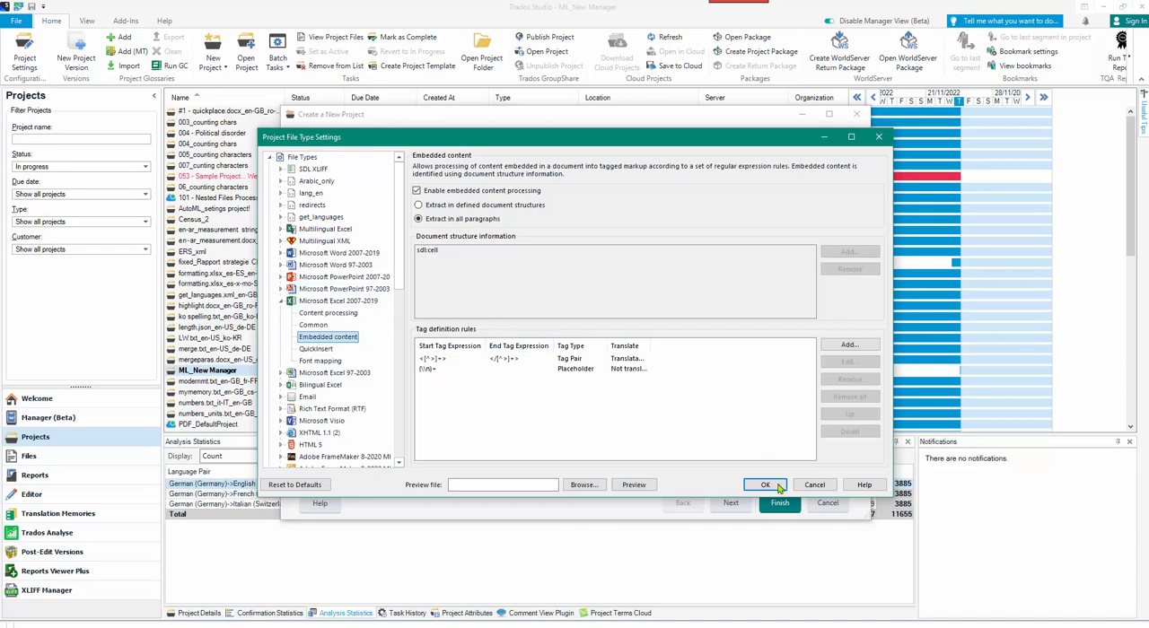
{"action": "left_click", "coordinate": [373, 302]}
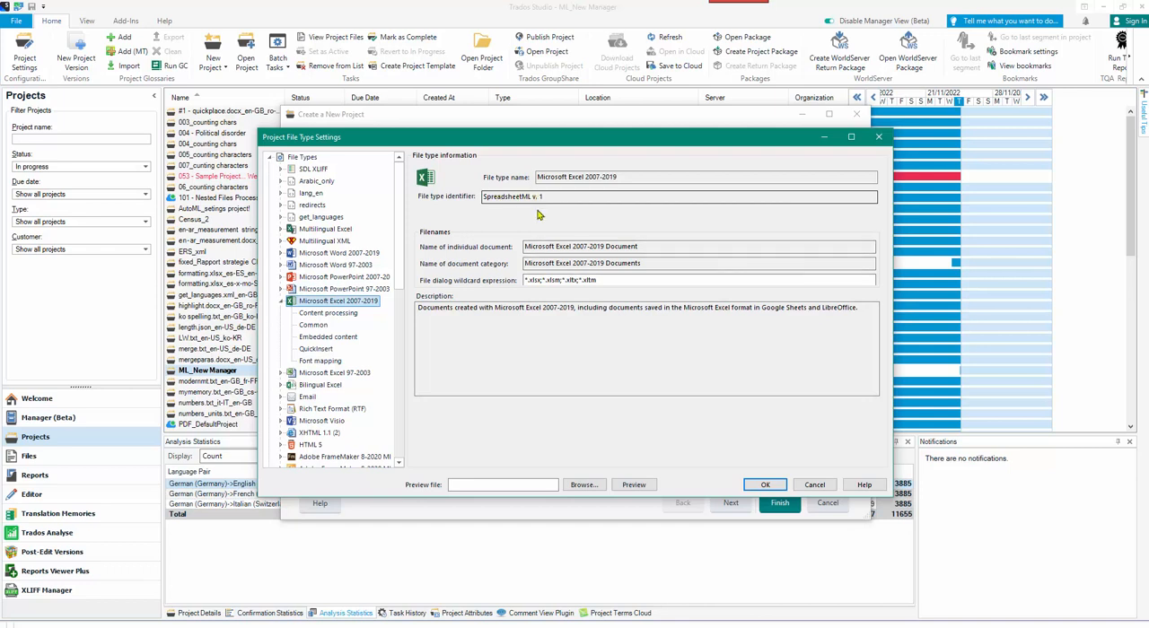
{"action": "left_click", "coordinate": [762, 485]}
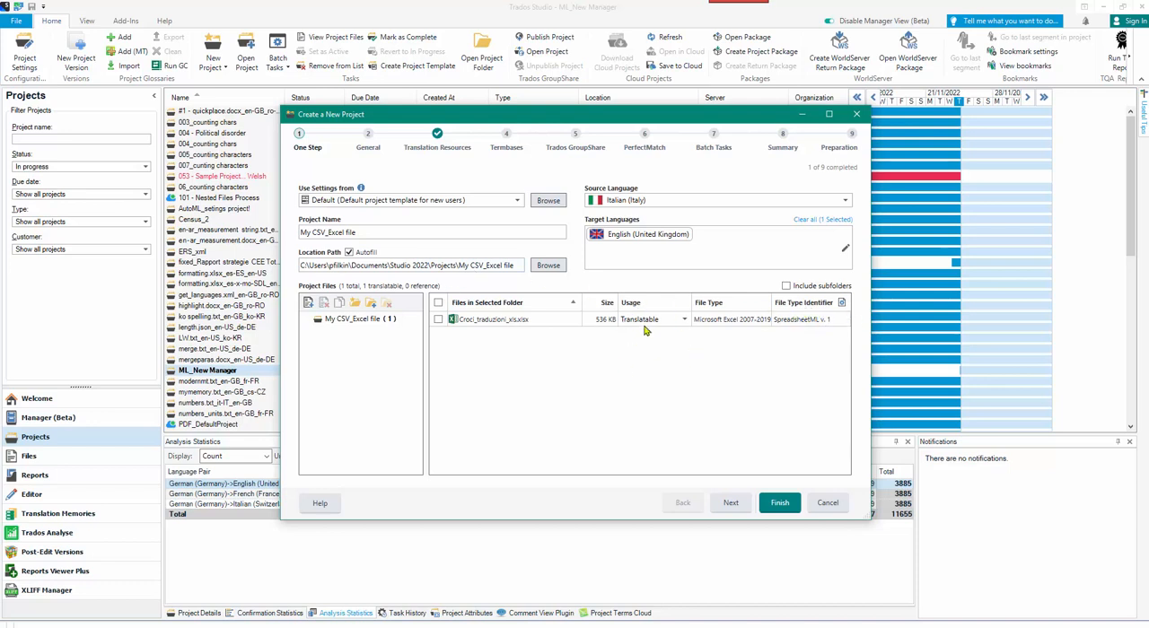
Keep the default general settings, create the project without any translation memory, and close the wizard once preparation is complete.
{"action": "left_click", "coordinate": [734, 503]}
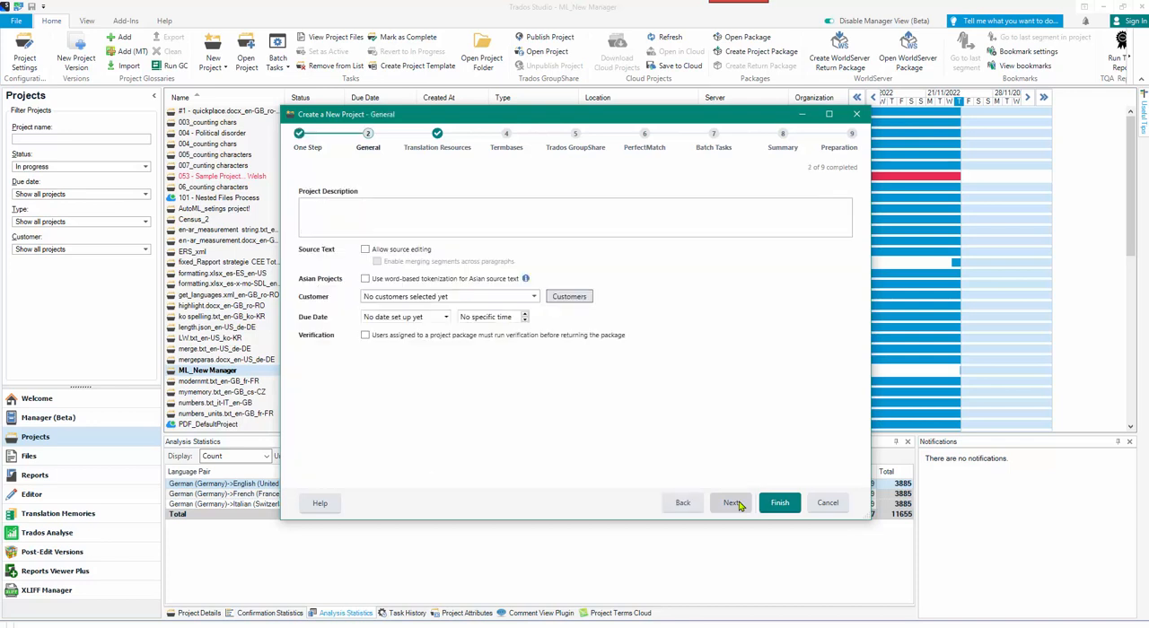
{"action": "left_click", "coordinate": [735, 503]}
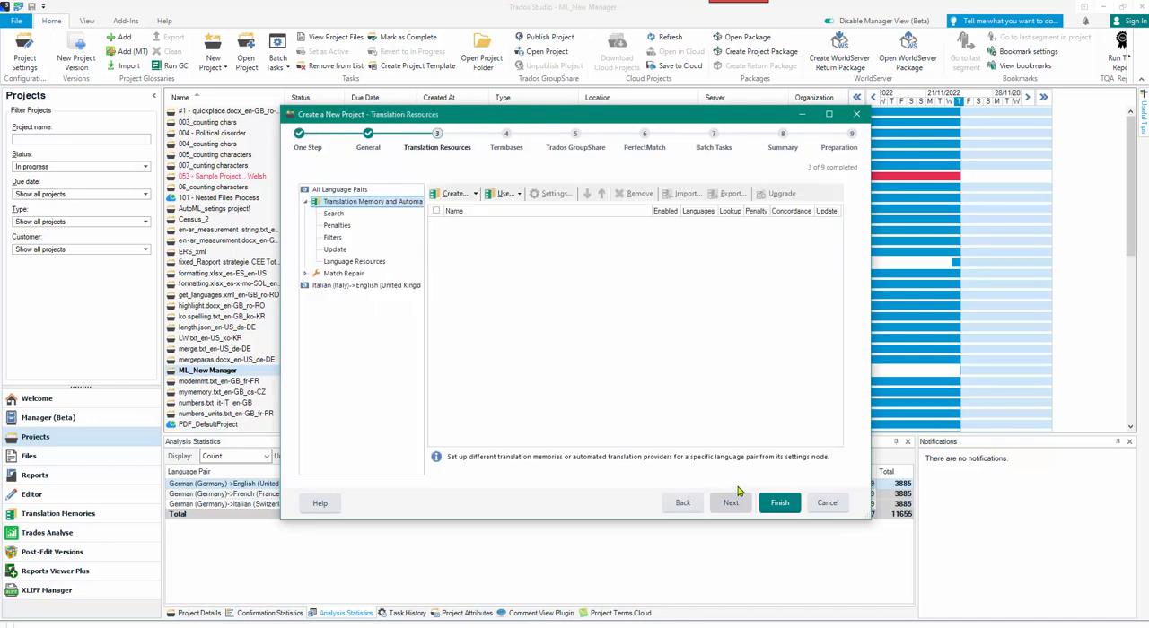
{"action": "left_click", "coordinate": [778, 504]}
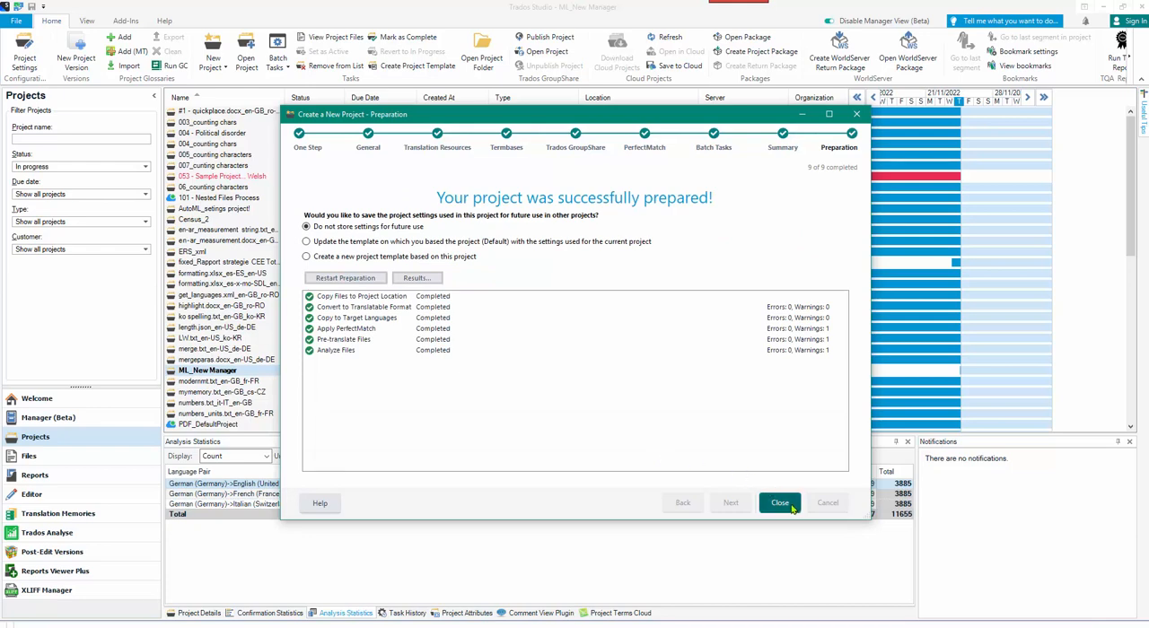
{"action": "left_click", "coordinate": [780, 504]}
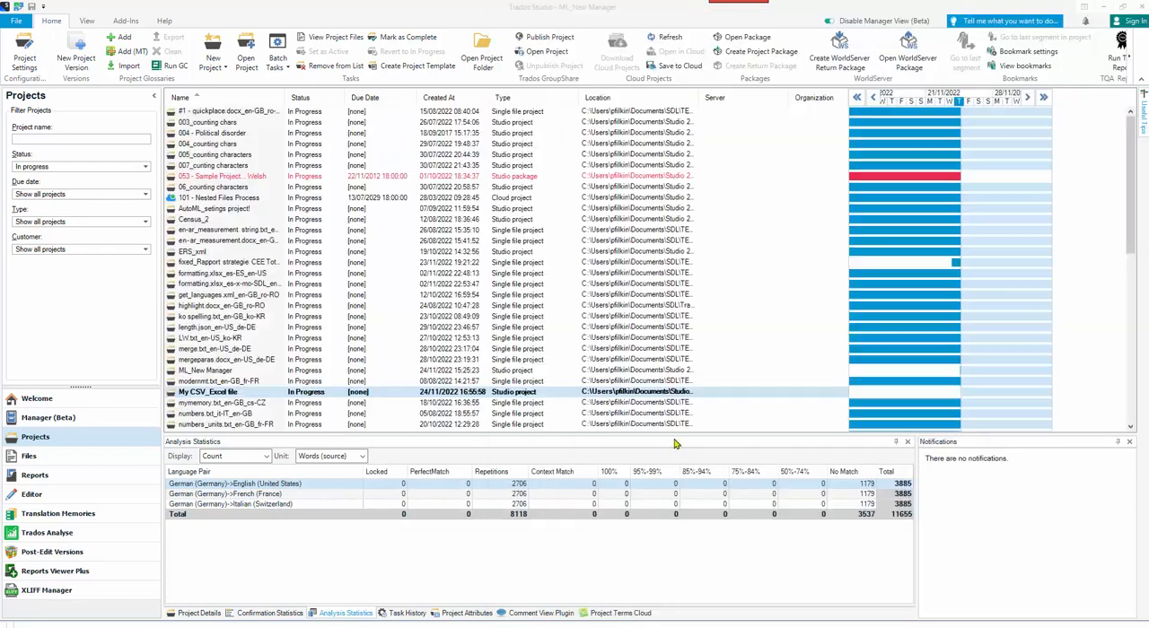
Open the My CSV_Excel file project and its Croci_traduzioni_xls file for translation, showing the first segments.
{"action": "double_click", "coordinate": [209, 392]}
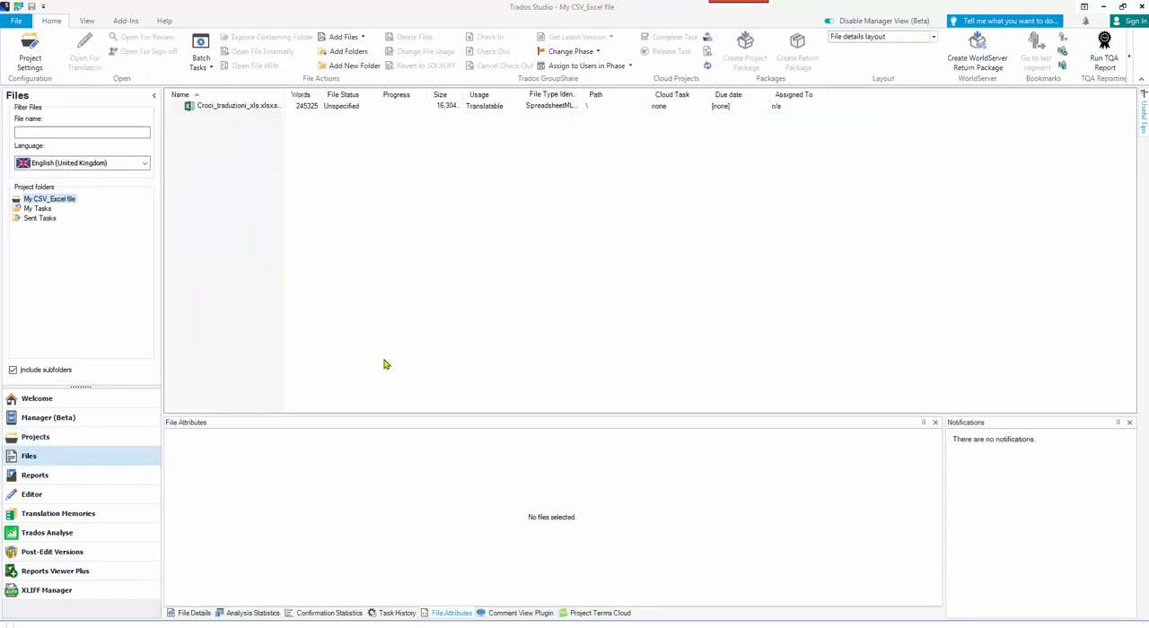
{"action": "double_click", "coordinate": [239, 107]}
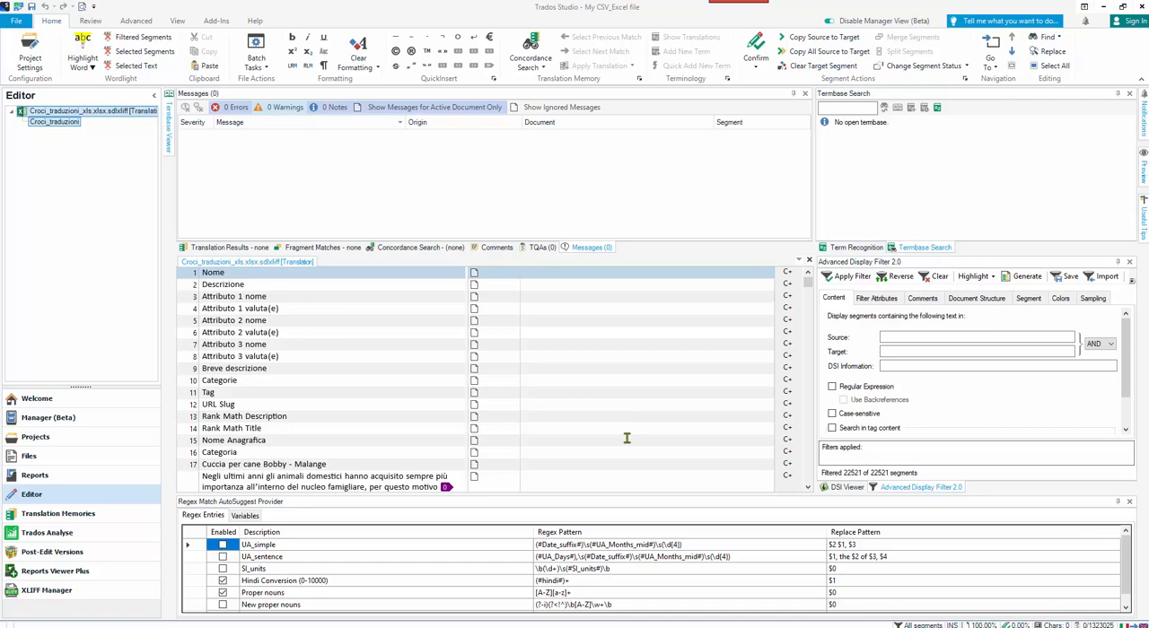
{"action": "mouse_move", "coordinate": [809, 283]}
{"action": "left_mouse_down"}
{"action": "mouse_move", "coordinate": [809, 304]}
{"action": "mouse_move", "coordinate": [811, 262]}
{"action": "left_mouse_up"}
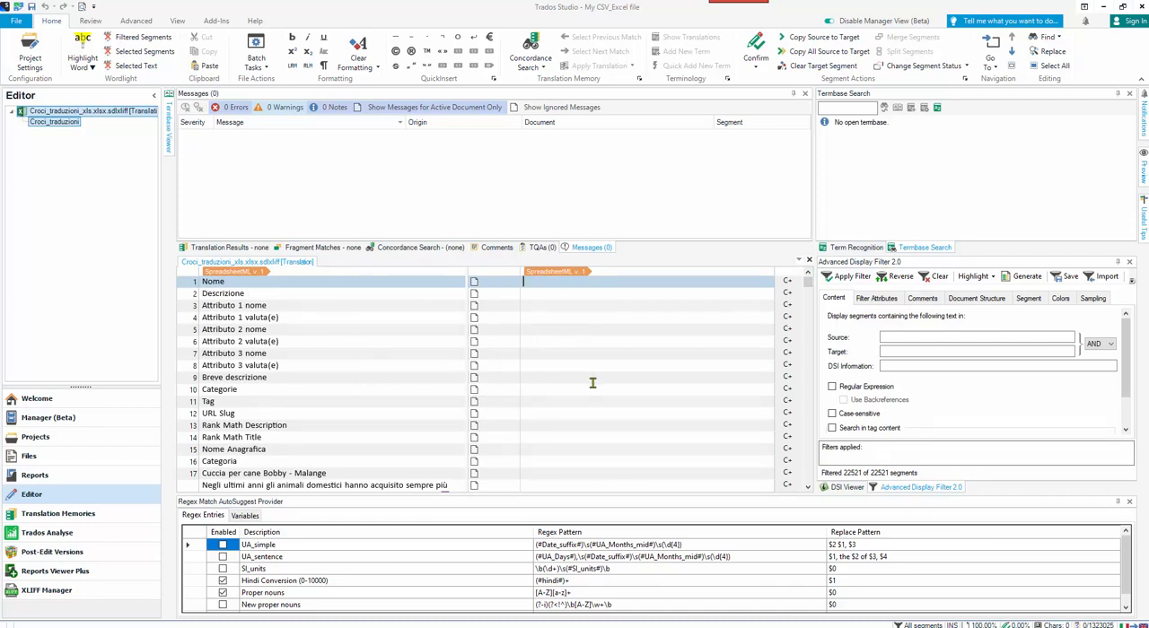
Save the target file as Croci_traduzioni_xls.xlsx in the project's en-GB folder, and close the document.
{"action": "key", "text": "shift+F12"}
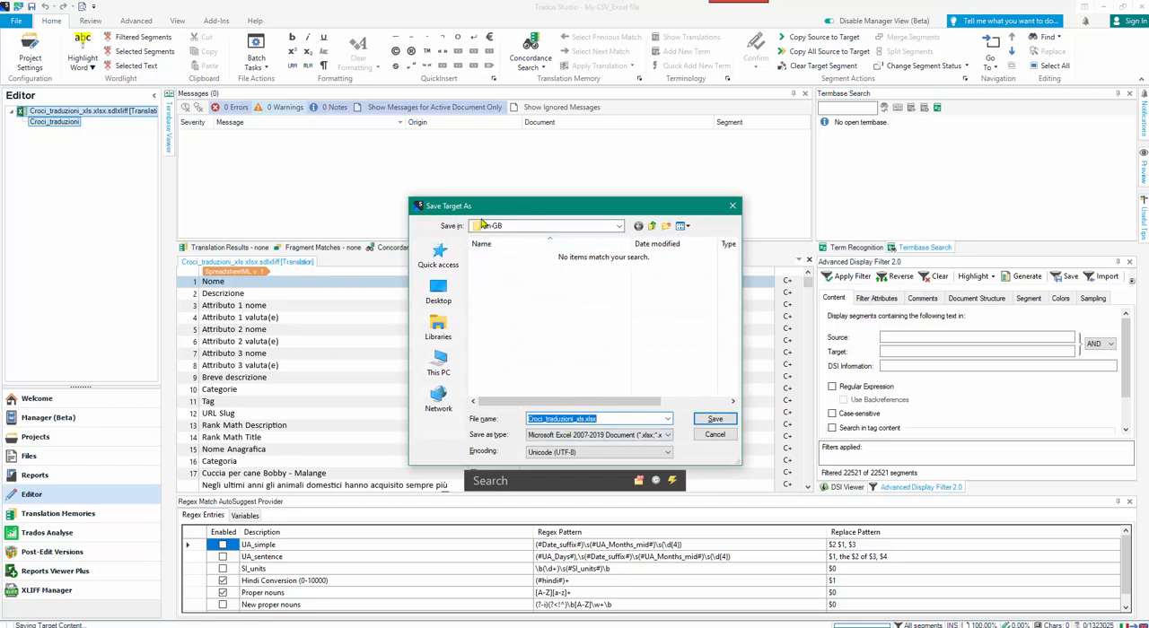
{"action": "left_click", "coordinate": [711, 420]}
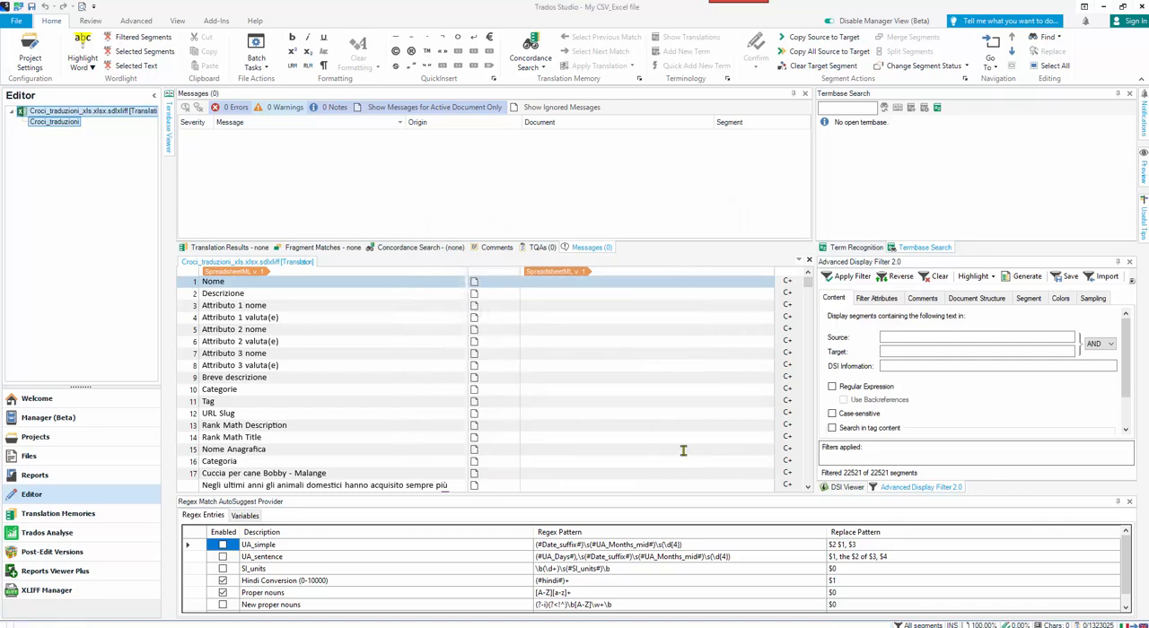
{"action": "left_click", "coordinate": [809, 261]}
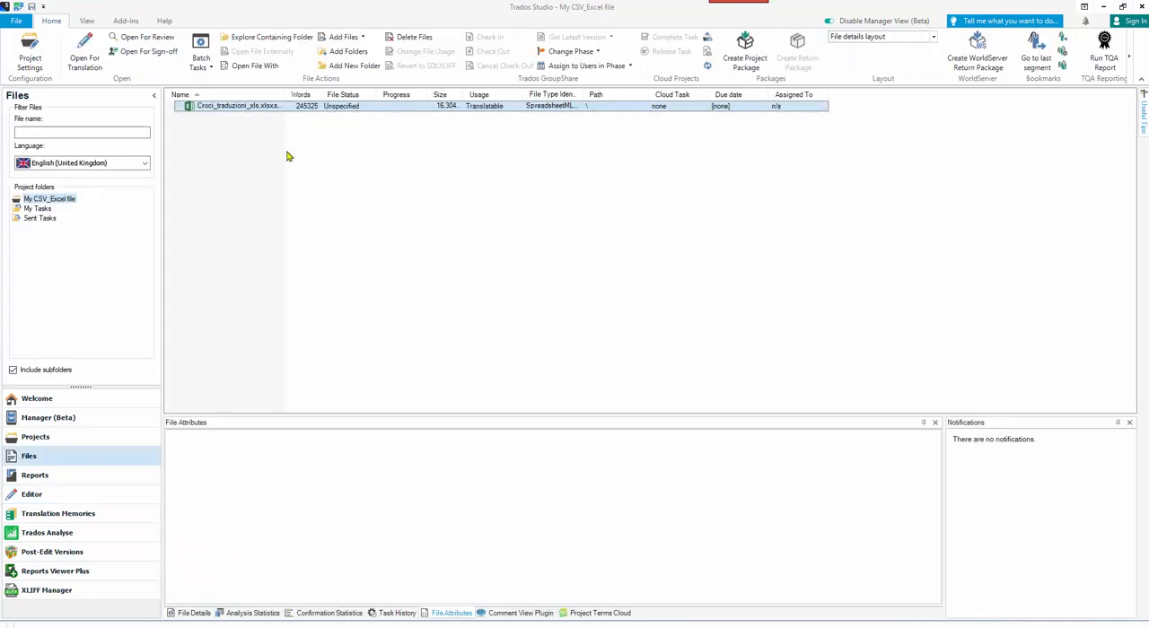
Open the folder containing the project's Croci_traduzioni_xls file.
{"action": "left_click", "coordinate": [292, 38]}
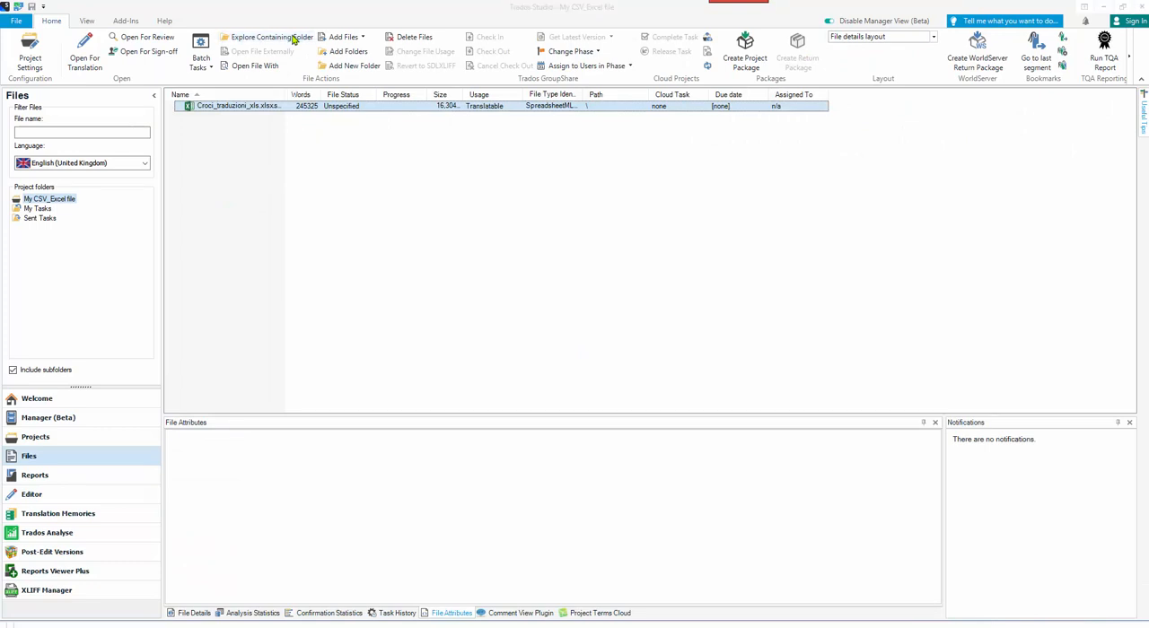